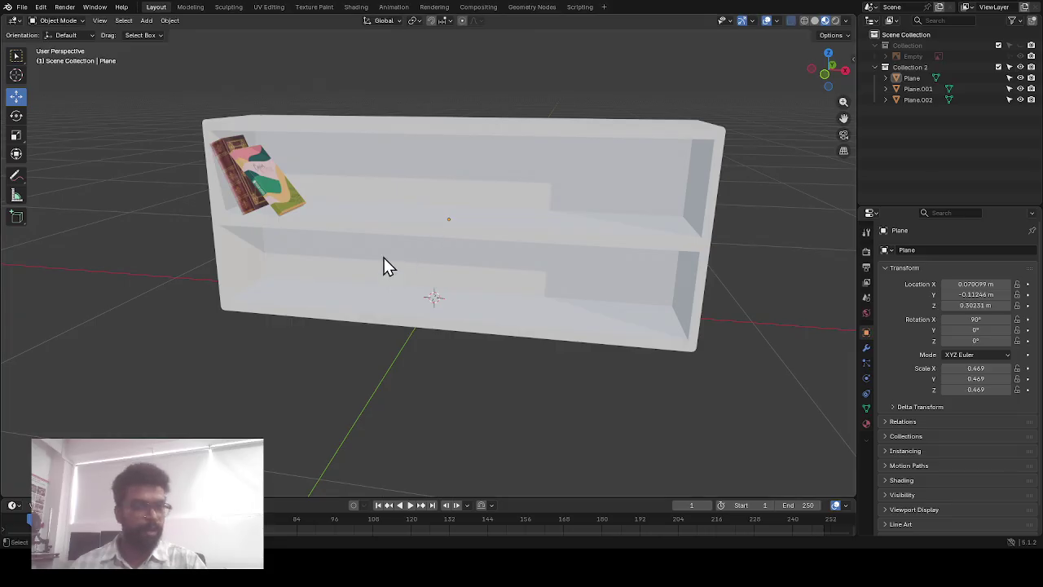
middle_click_drag(383, 258, 368, 261)
scroll(396, 220, "up", 3)
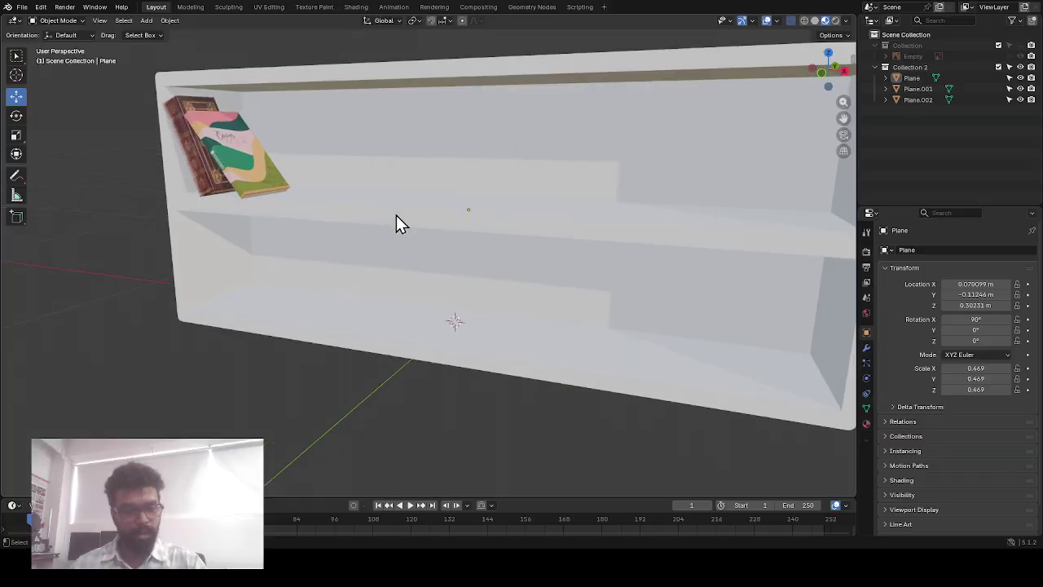
middle_click_drag(396, 214, 461, 216)
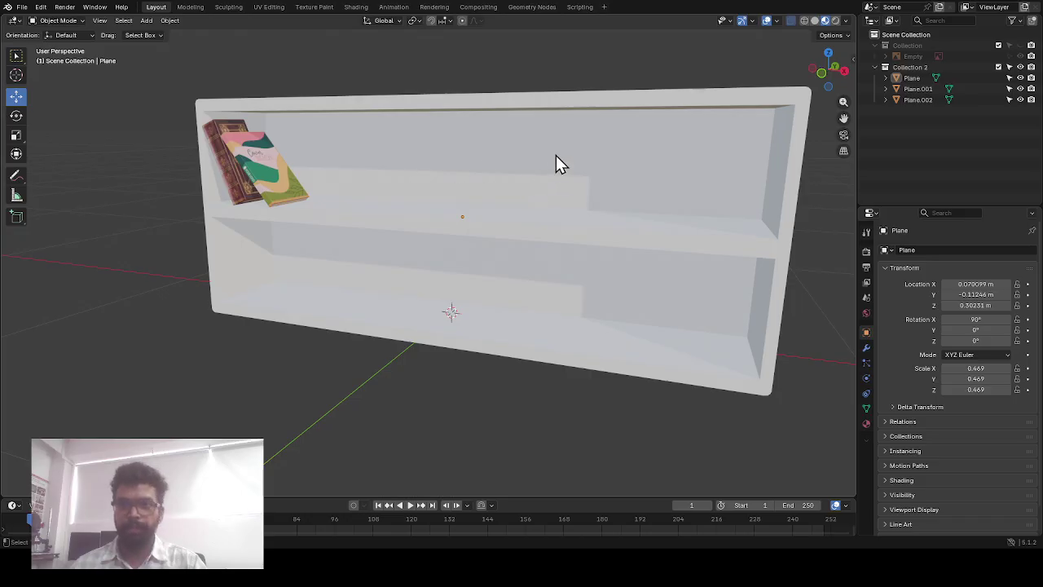
middle_click_drag(547, 165, 503, 201)
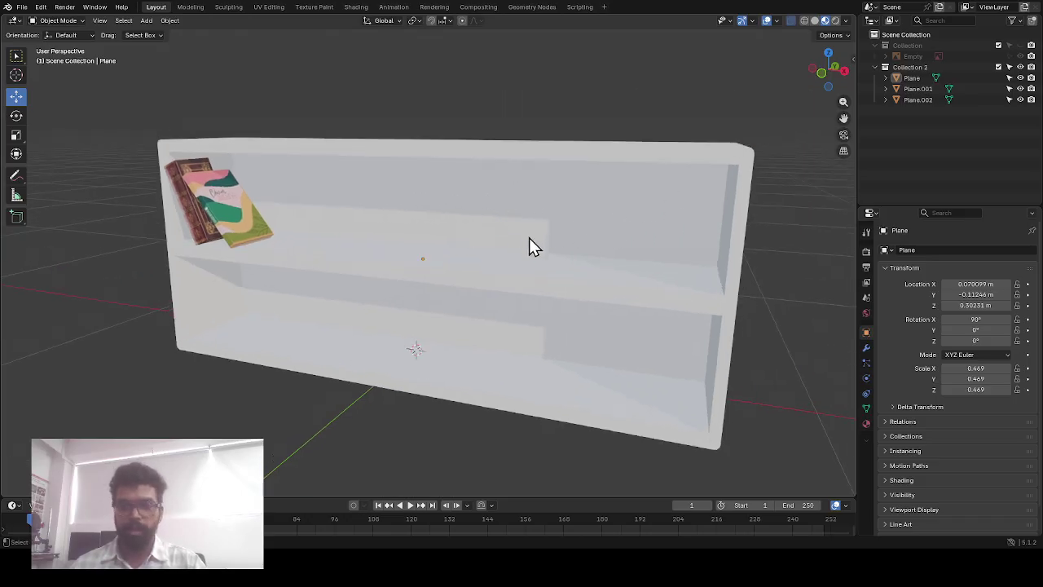
middle_click_drag(496, 286, 486, 296)
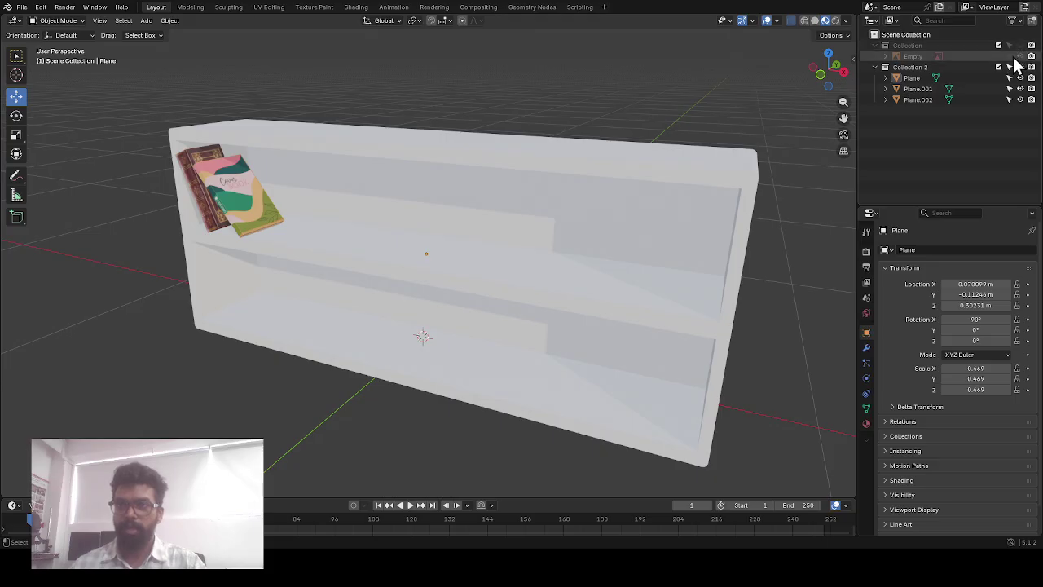
Unhide the collection containing the living-room reference image behind the shelf model
scroll(256, 325, "down", 5)
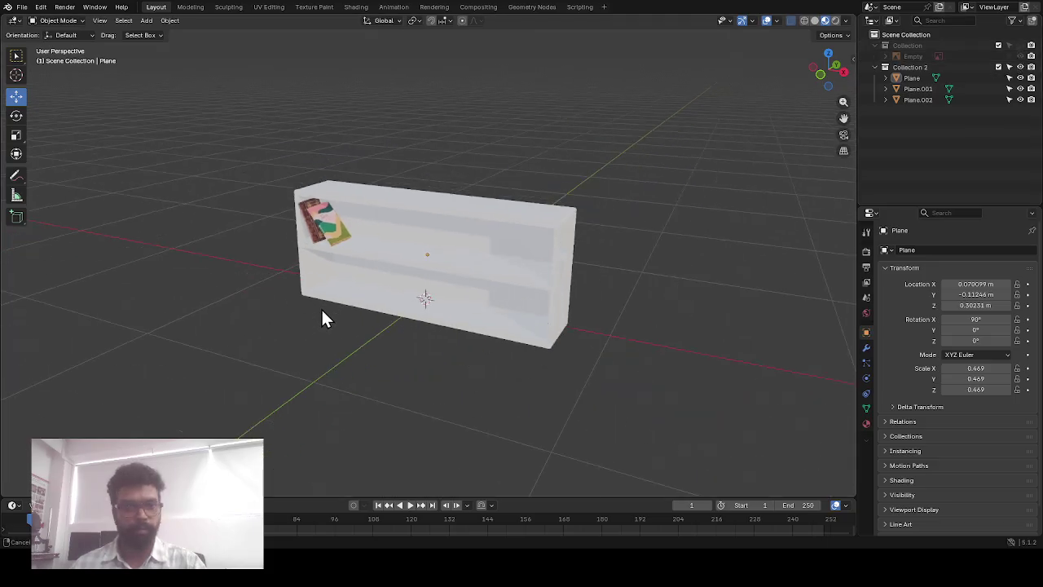
left_click(1021, 45)
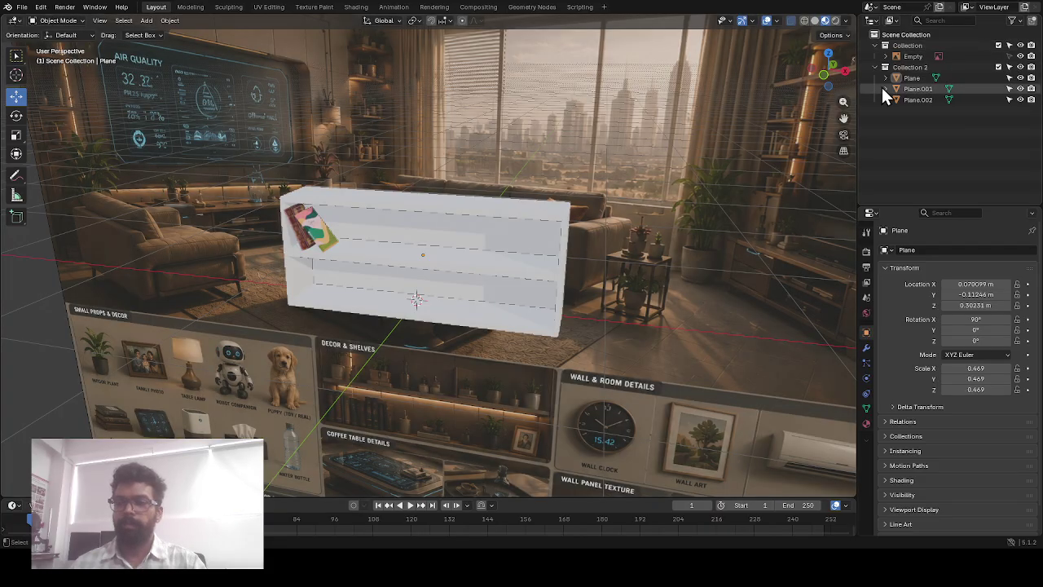
middle_click_drag(352, 270, 440, 222)
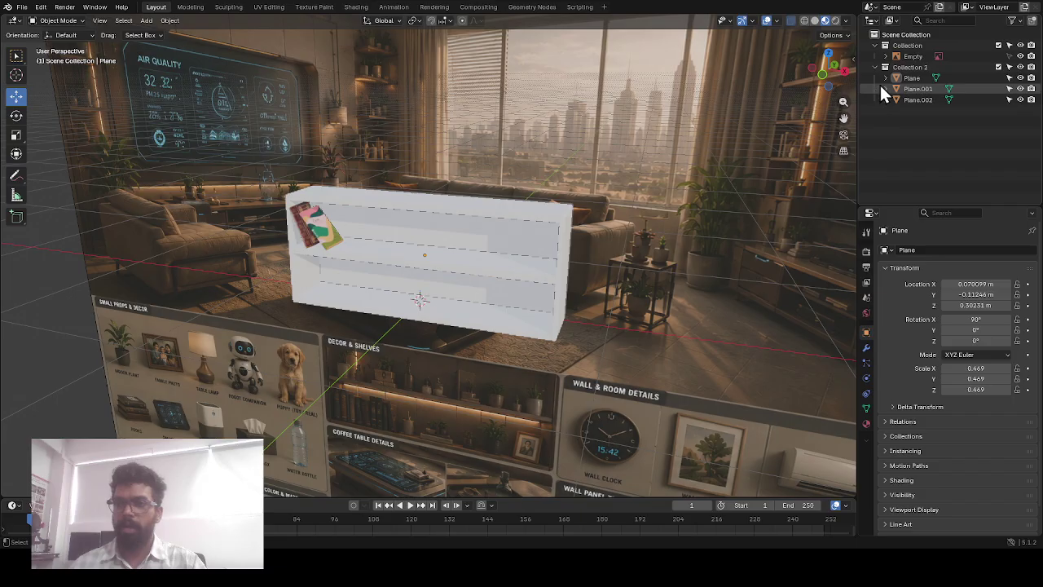
scroll(506, 188, "up", 5)
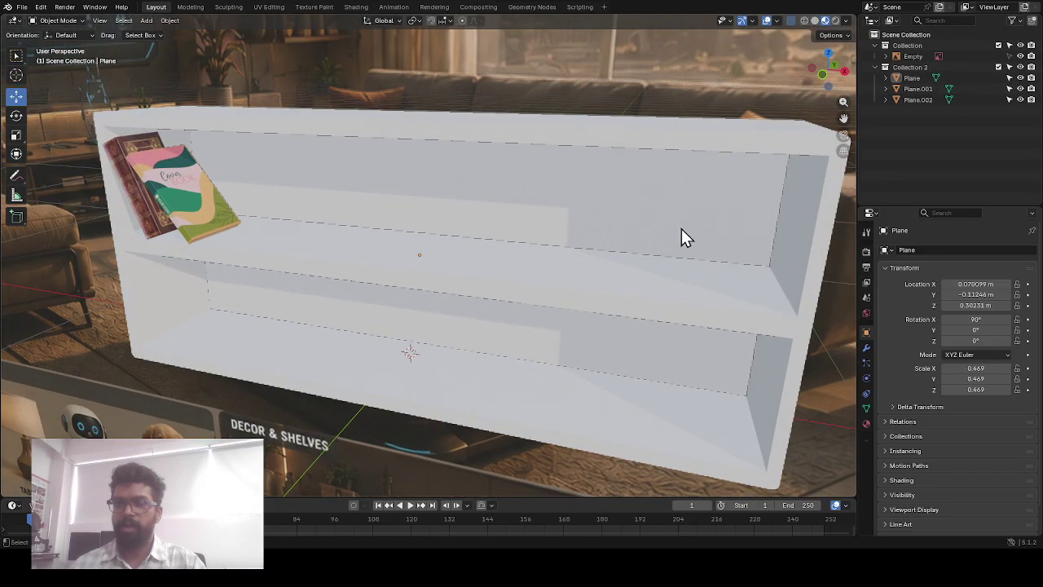
Rename the shelf unit object from Plane to Shelves
left_click(914, 77)
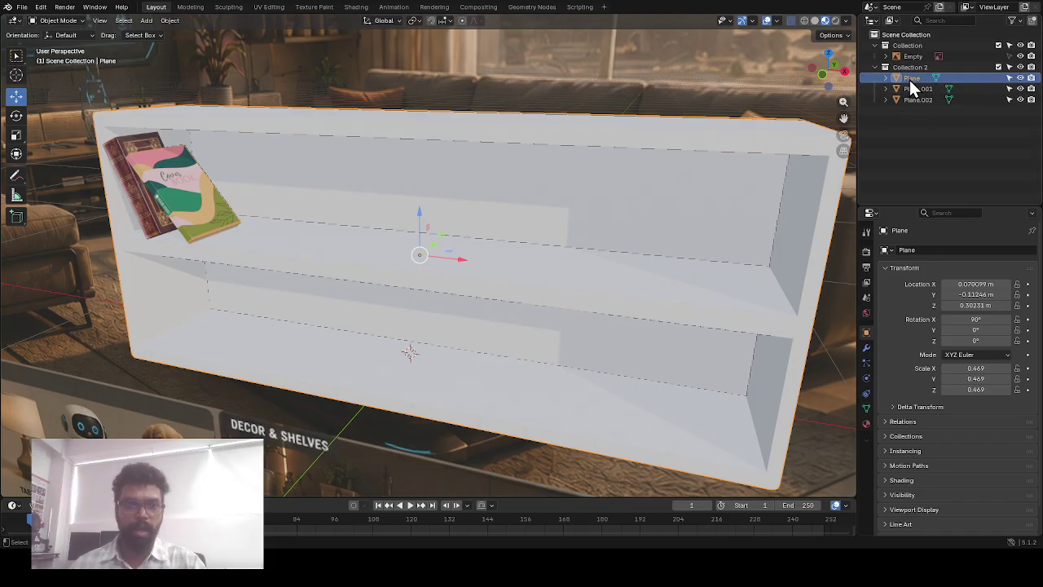
double_click(908, 78)
type("B")
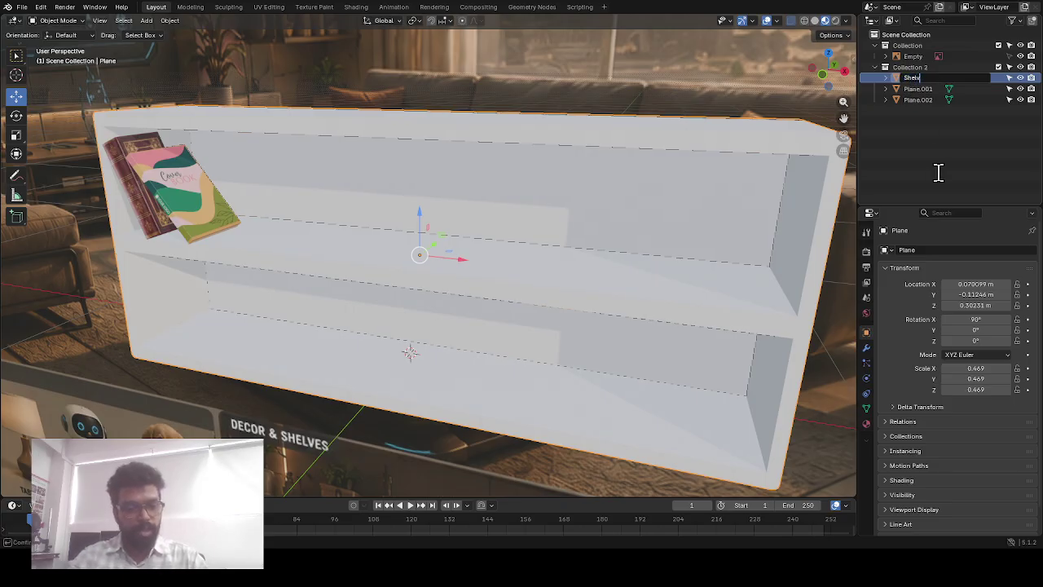
key("Return")
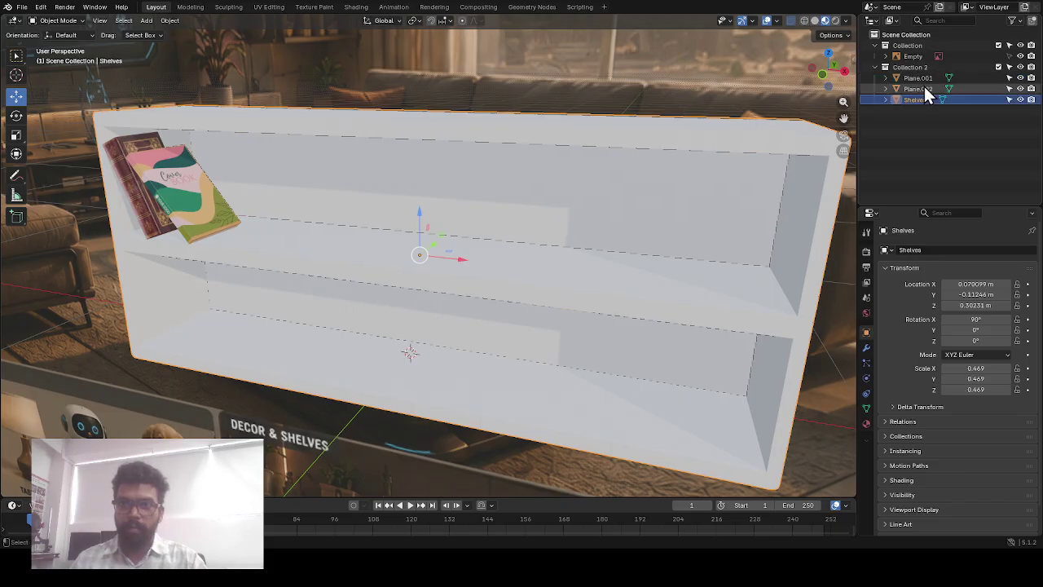
Rename the Plane.001 object, the brown book on the shelf, as Old Book
left_click(924, 86)
left_click(927, 79)
double_click(928, 77)
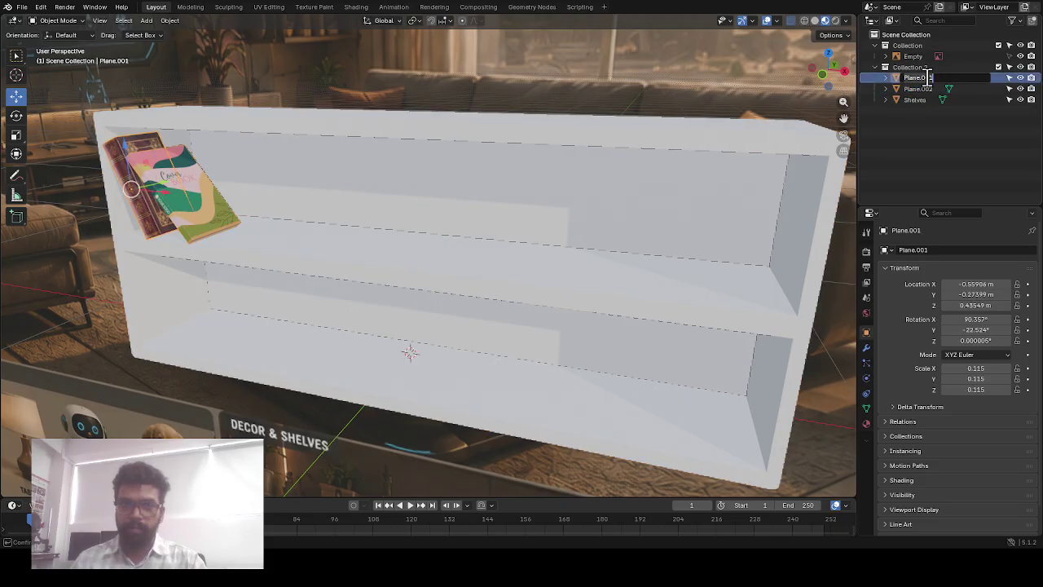
type("B")
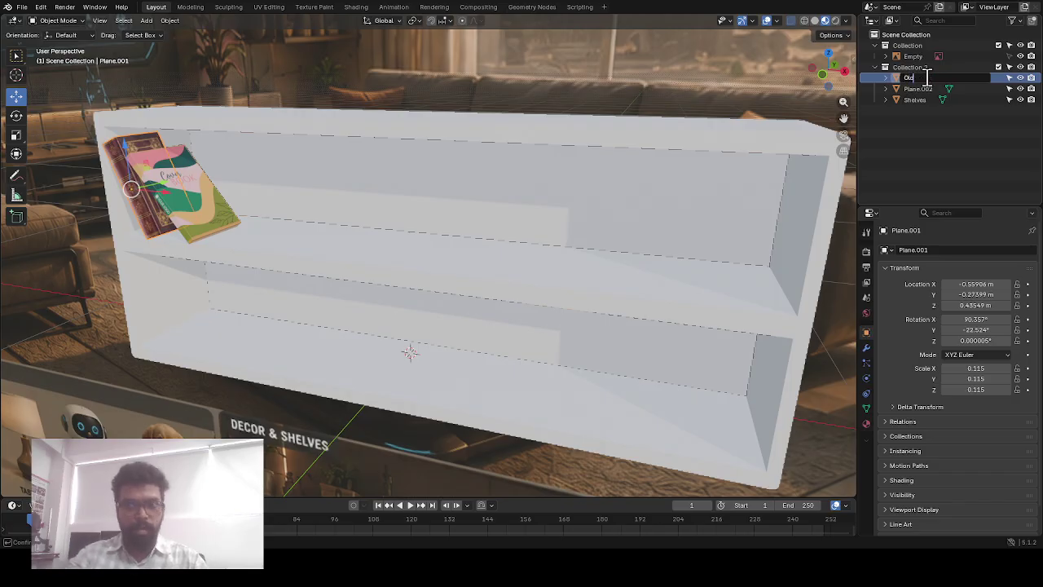
type("ld Boo")
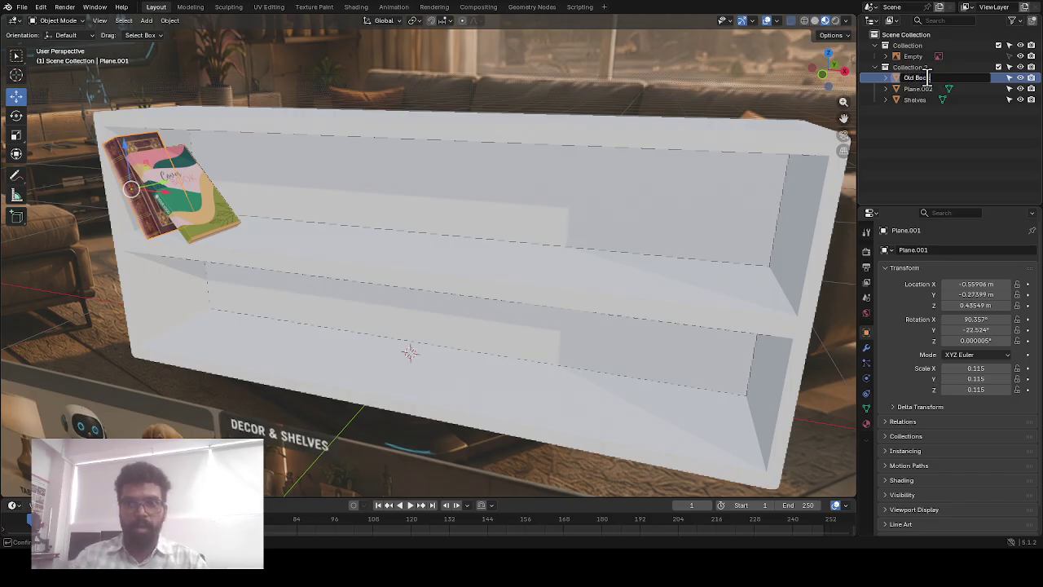
type("k")
key("Return")
Rename the Plane.002 object, the colourful book on the shelf, as Magazine
double_click(928, 89)
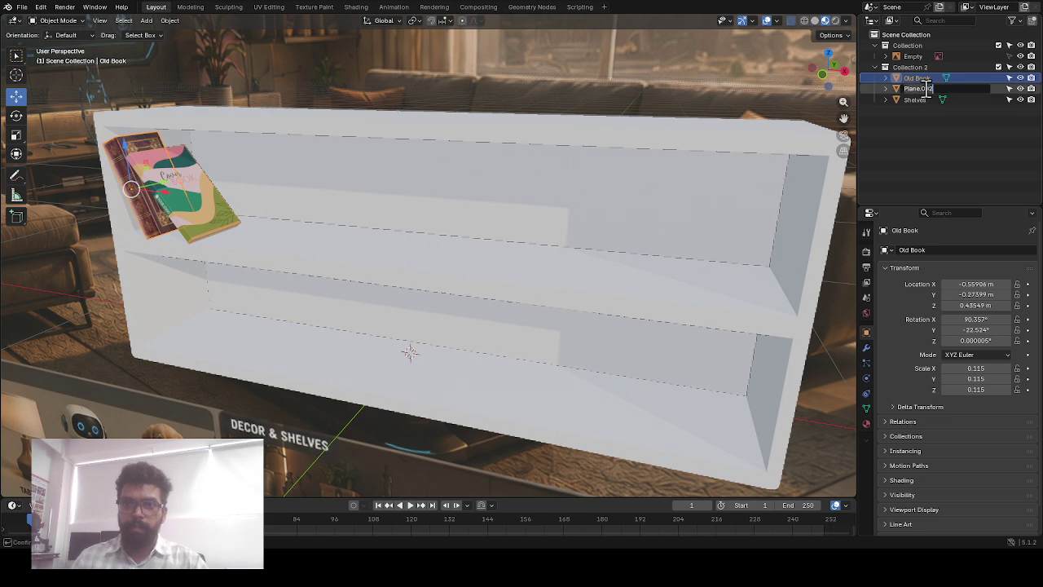
type("Magazi")
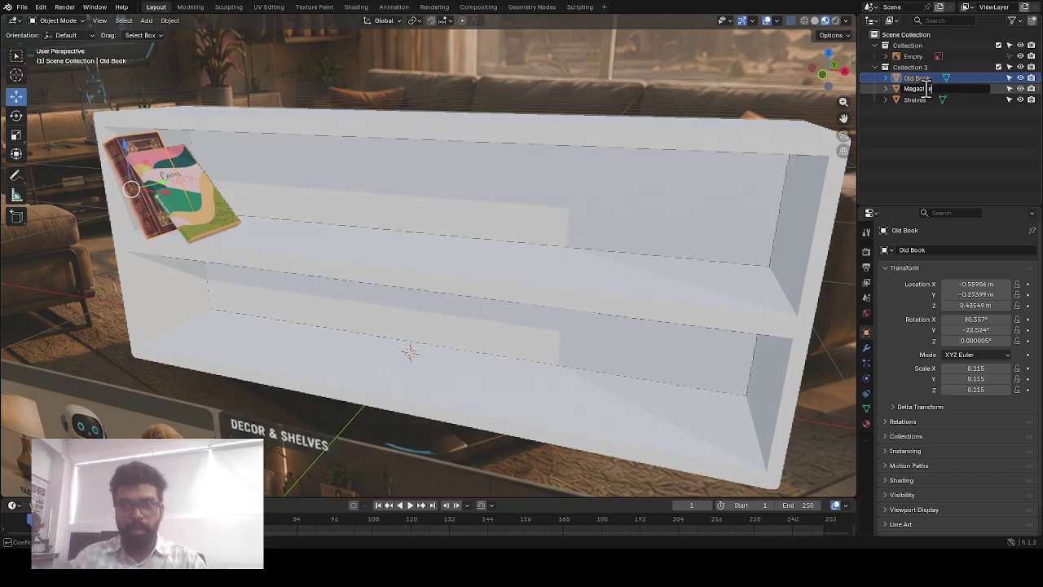
type("ne")
key("Return")
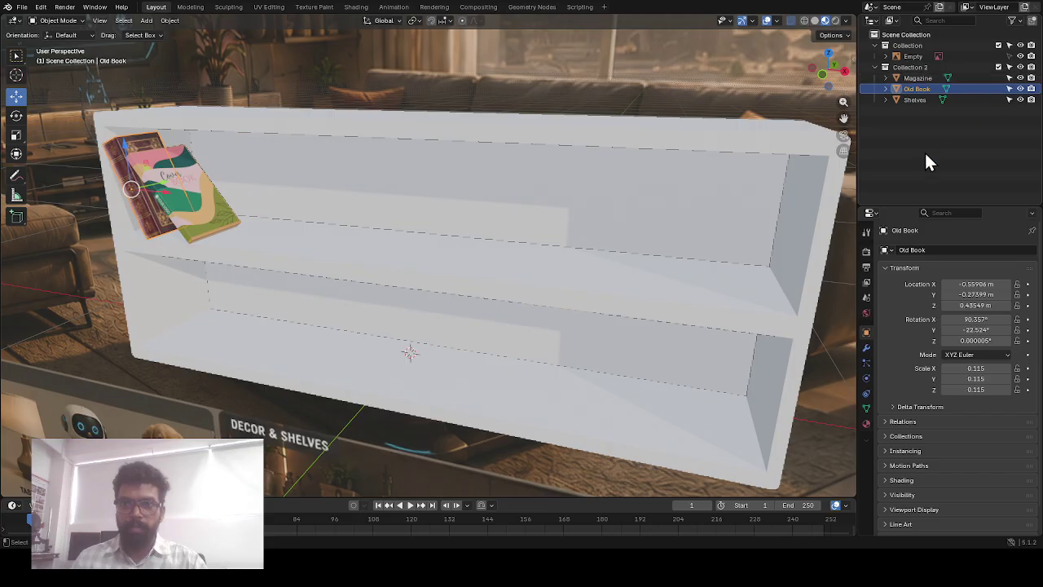
Make Collection 2 the active collection and select the Shelves object
left_click(910, 55)
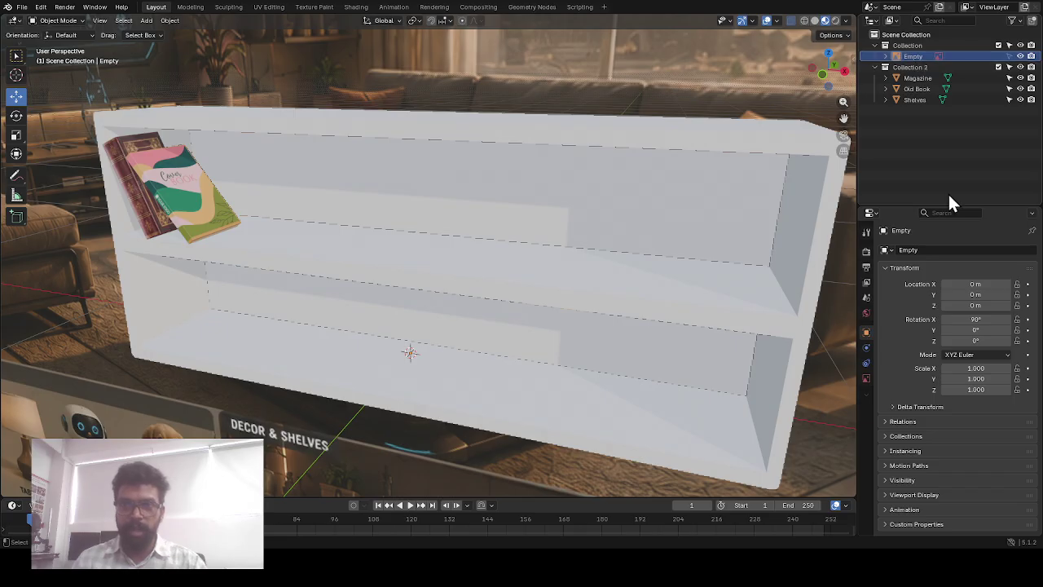
left_click(909, 67)
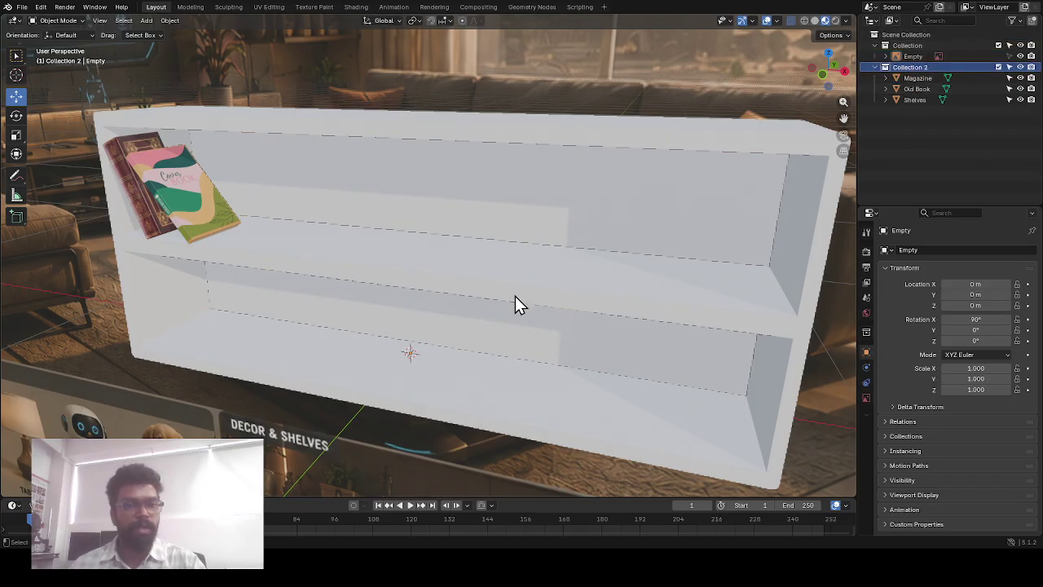
left_click(542, 274)
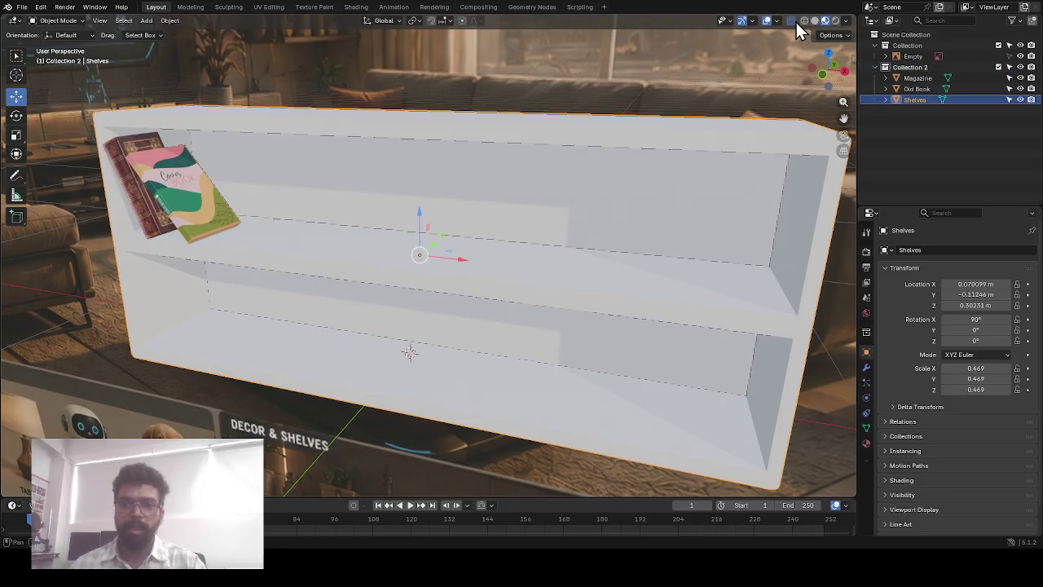
Examine the prop and decor sections of the reference board in the front orthographic view
middle_click_drag(446, 356, 325, 319)
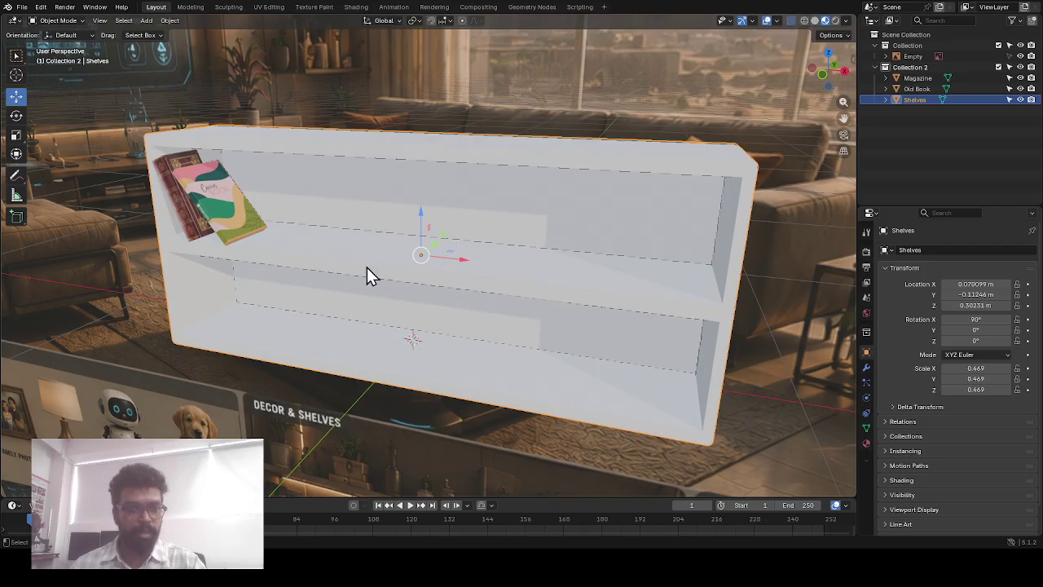
scroll(491, 214, "up", 3)
scroll(431, 333, "down", 2)
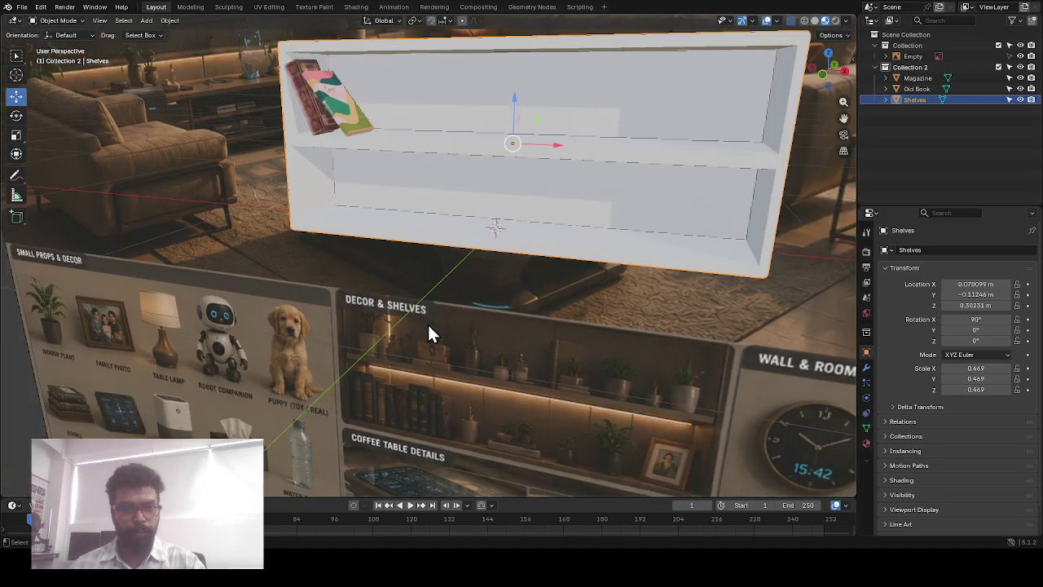
scroll(431, 333, "up", 2)
key("KP_1")
scroll(373, 356, "down", 3)
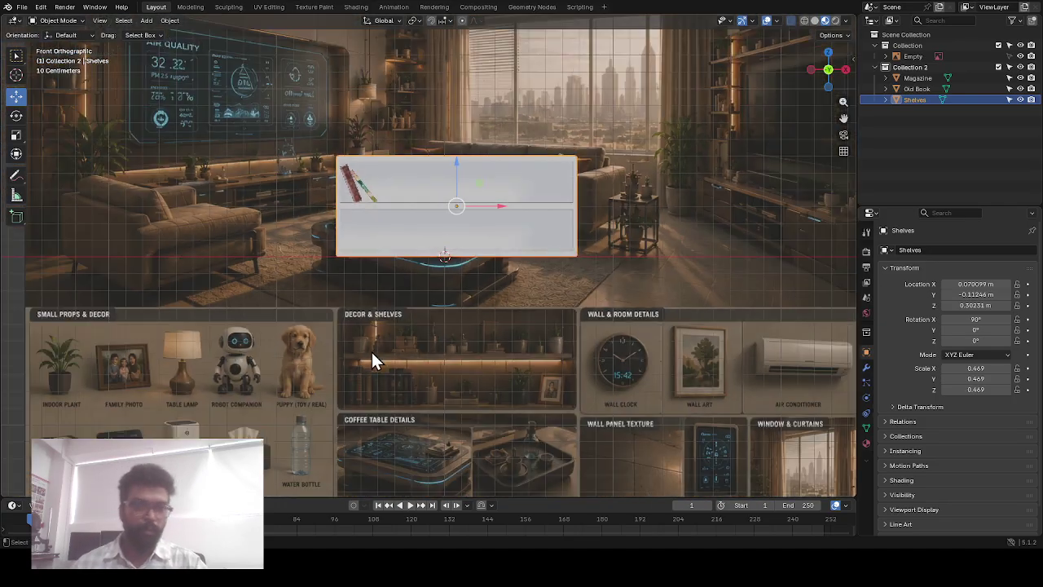
scroll(498, 249, "up", 3)
scroll(402, 245, "up", 3)
scroll(402, 236, "up", 1)
middle_click_drag(357, 216, 439, 267, "shift")
scroll(439, 267, "up", 1)
scroll(437, 277, "down", 3)
scroll(549, 255, "up", 1)
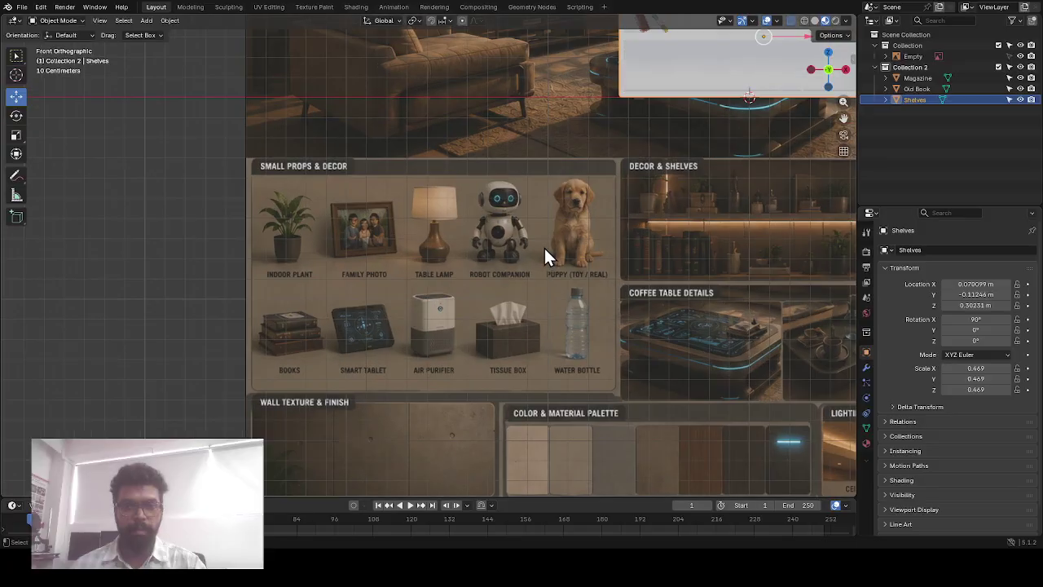
scroll(413, 259, "up", 1)
scroll(553, 225, "down", 3)
scroll(457, 228, "up", 2)
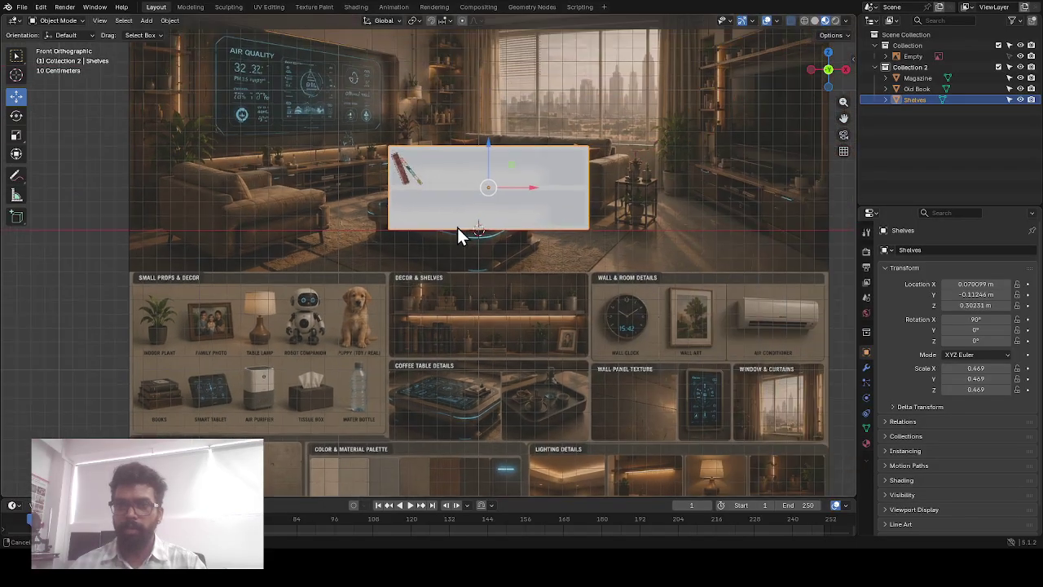
scroll(522, 218, "up", 2)
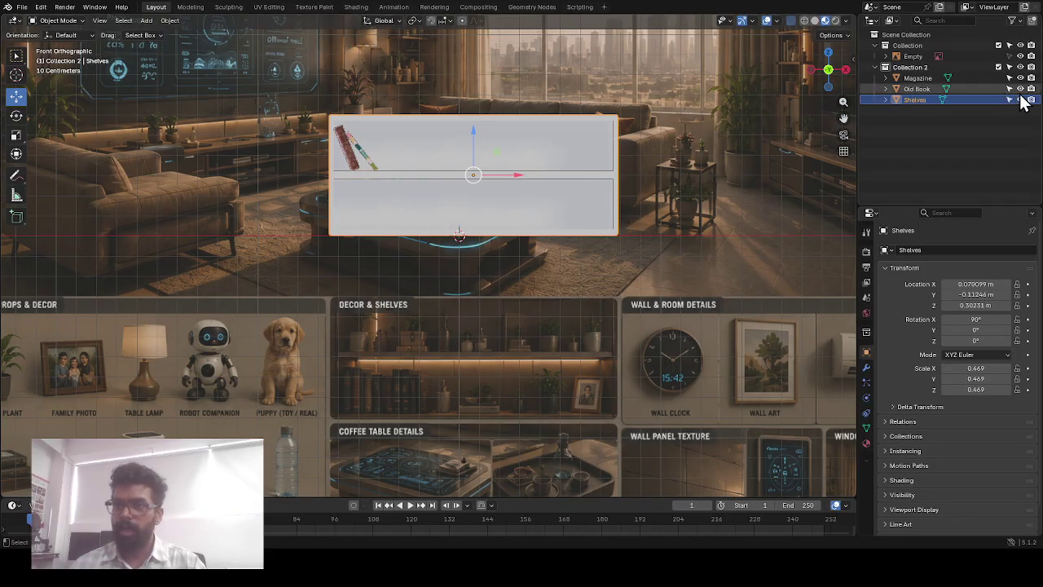
Hide the Shelves, Old Book and Magazine objects in the viewport and select the Empty reference image
left_click_drag(1020, 99, 1021, 77)
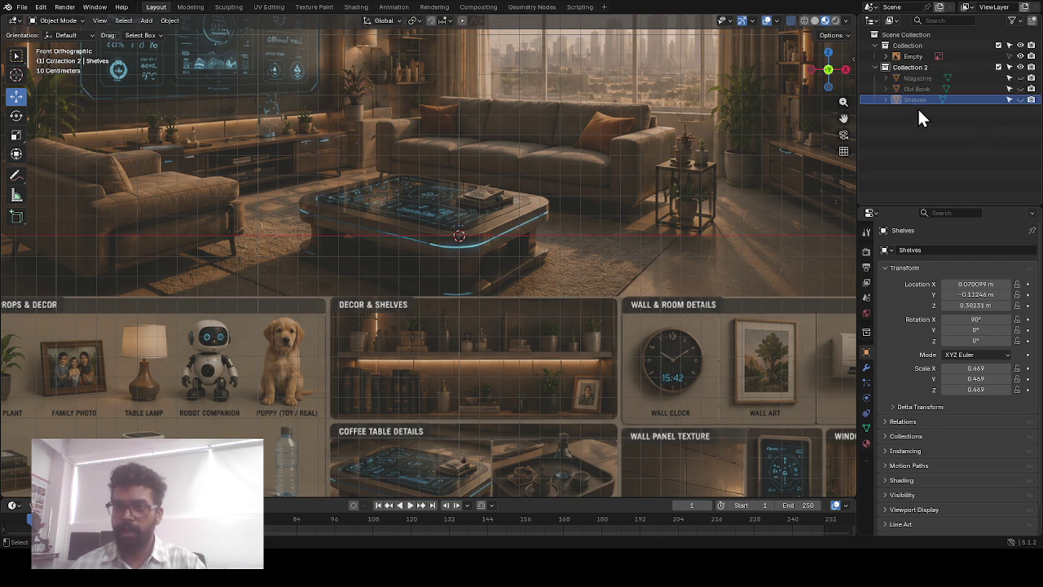
scroll(496, 307, "down", 2)
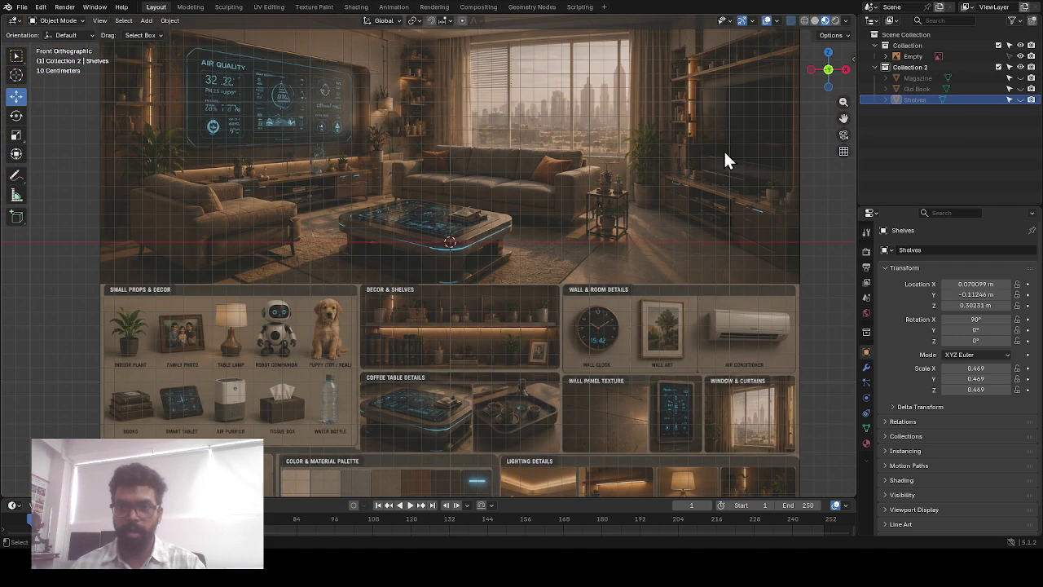
left_click(918, 56)
scroll(407, 297, "down", 2)
scroll(405, 292, "up", 3)
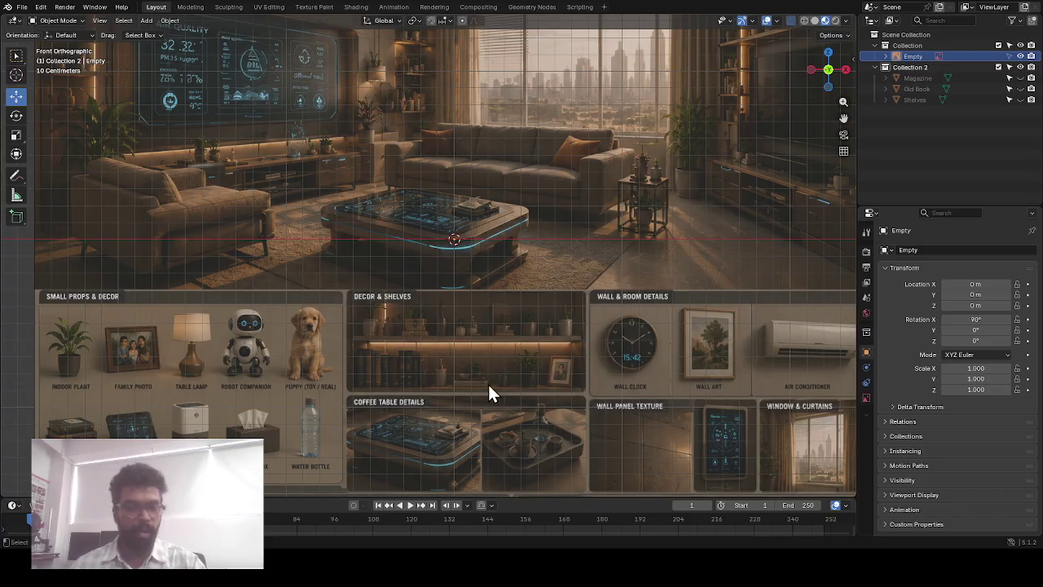
Annotate the reference table lamp with two freehand strokes, one along each side of its profile from the base to the top of the shade
scroll(159, 383, "up", 4)
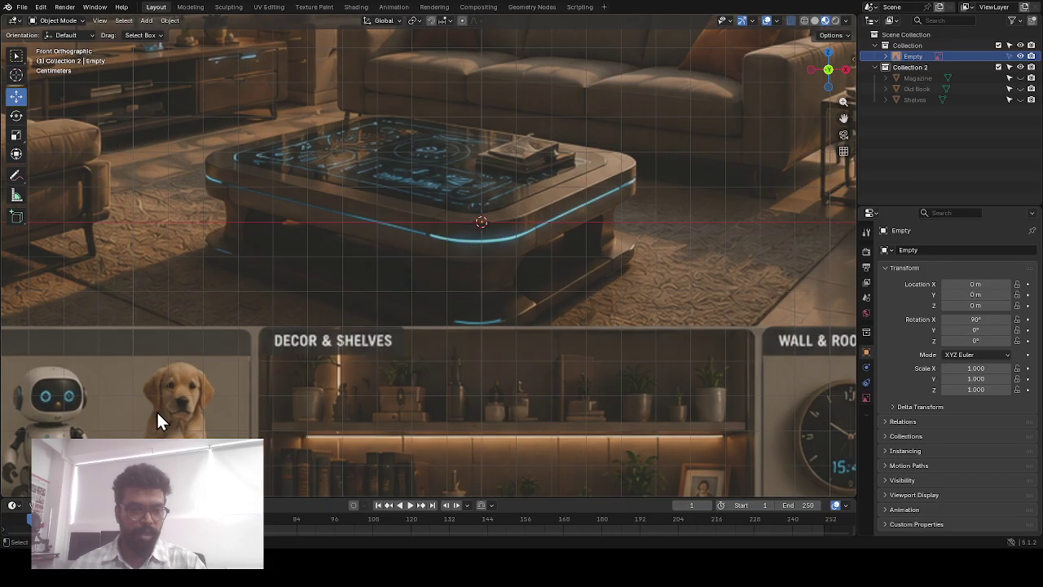
middle_click_drag(157, 410, 654, 59, "shift")
scroll(489, 134, "up", 3)
middle_click_drag(463, 167, 522, 347, "shift")
scroll(453, 312, "up", 4)
scroll(462, 300, "up", 1)
scroll(460, 299, "down", 2)
left_click(17, 177)
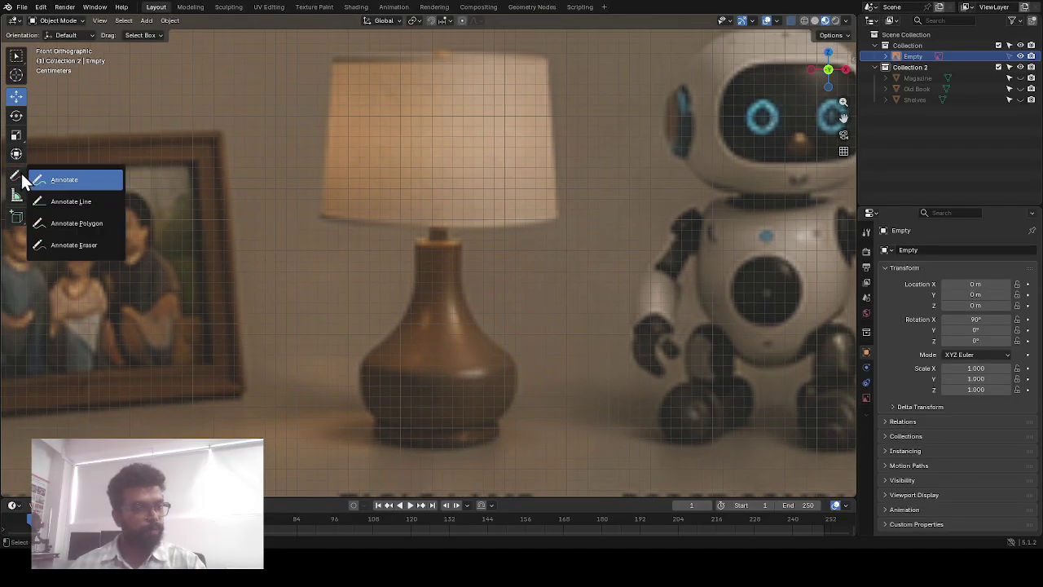
left_click(60, 180)
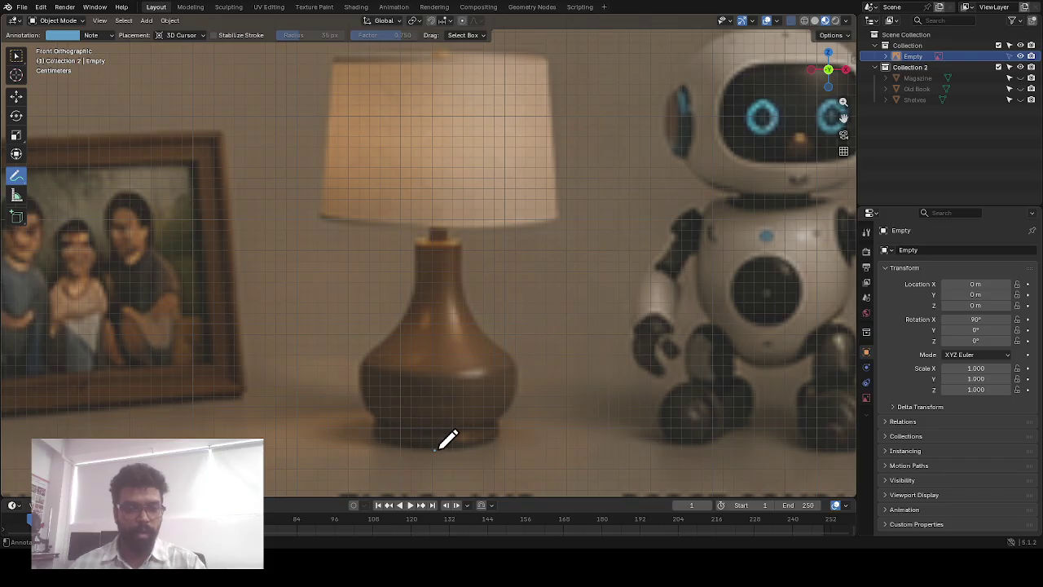
mouse_move(434, 449)
left_mouse_down()
mouse_move(495, 437)
mouse_move(516, 360)
mouse_move(453, 271)
mouse_move(447, 63)
left_mouse_up()
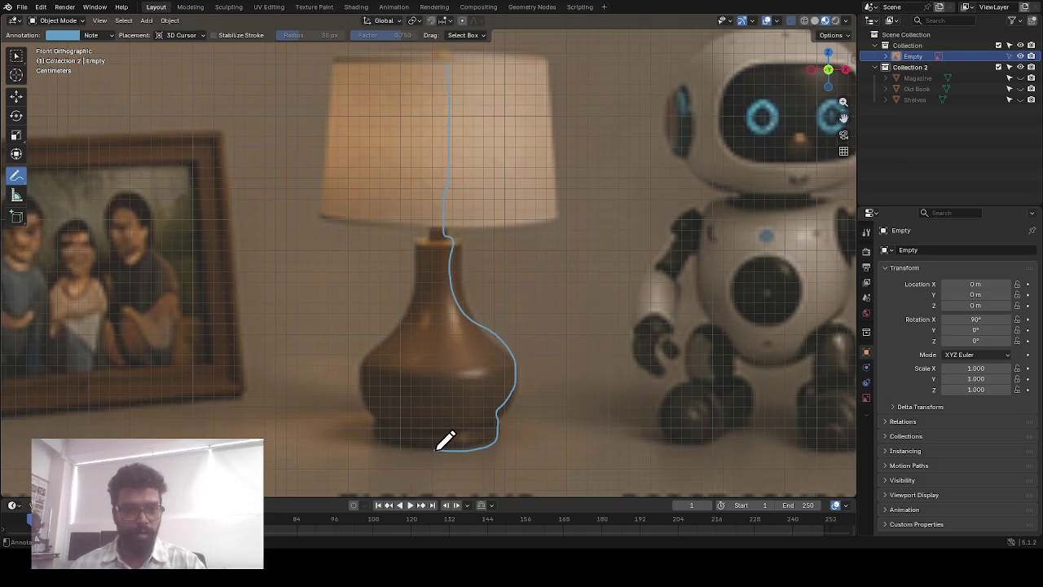
mouse_move(434, 446)
left_mouse_down()
mouse_move(360, 422)
mouse_move(376, 301)
mouse_move(432, 119)
mouse_move(435, 50)
left_mouse_up()
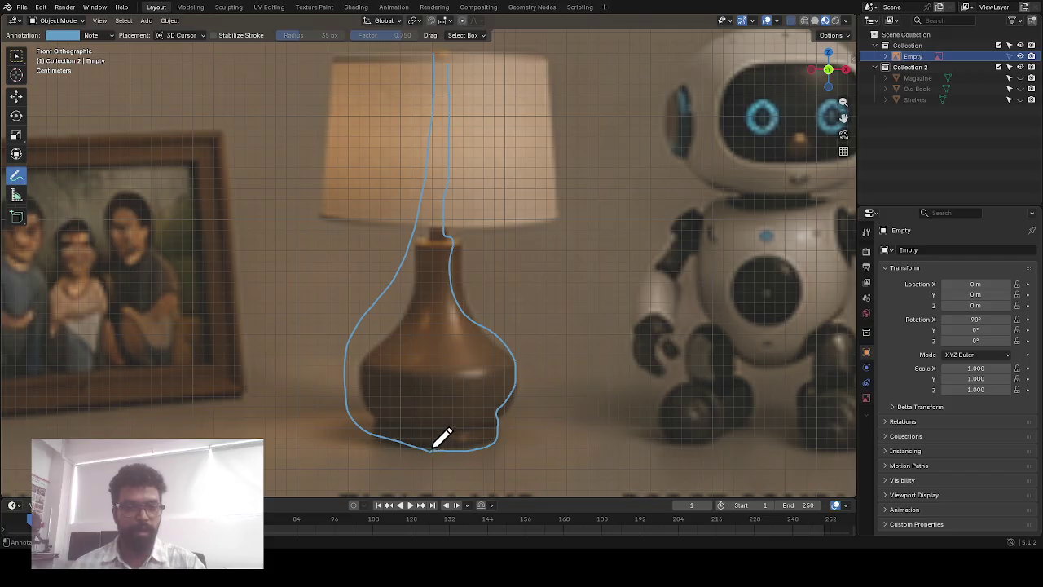
Erase both annotation strokes over the table lamp with the Annotate Eraser
mouse_move(17, 183)
left_mouse_down()
mouse_move(71, 246)
mouse_move(104, 245)
left_mouse_up()
mouse_move(366, 366)
left_mouse_down()
mouse_move(442, 431)
mouse_move(426, 124)
mouse_move(472, 174)
left_mouse_up()
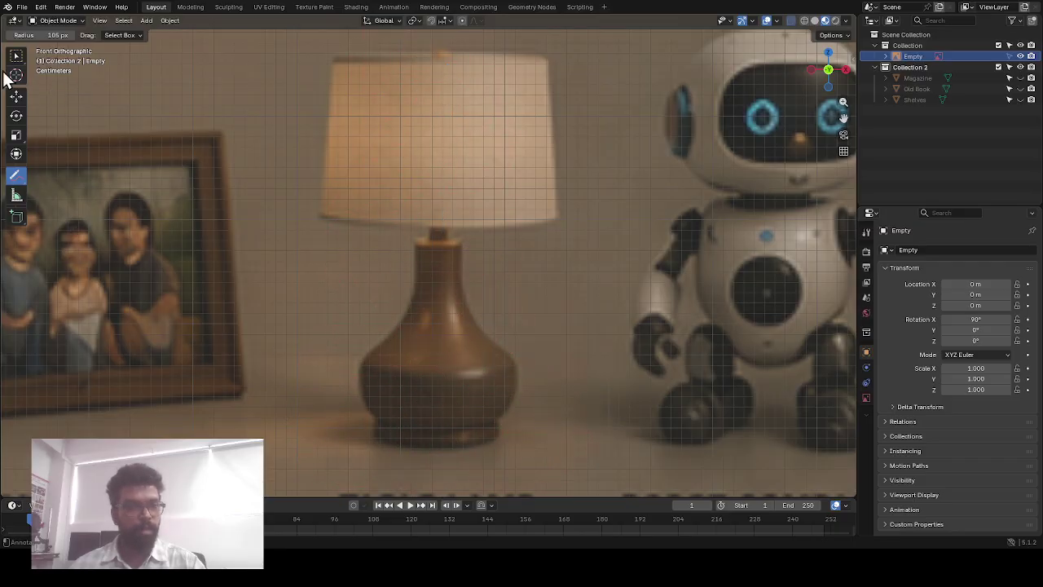
Select the Empty reference image with the Move tool and move it to about X 1.3779 m, Z 0.8895 m, bringing the small props near the origin
left_click(16, 96)
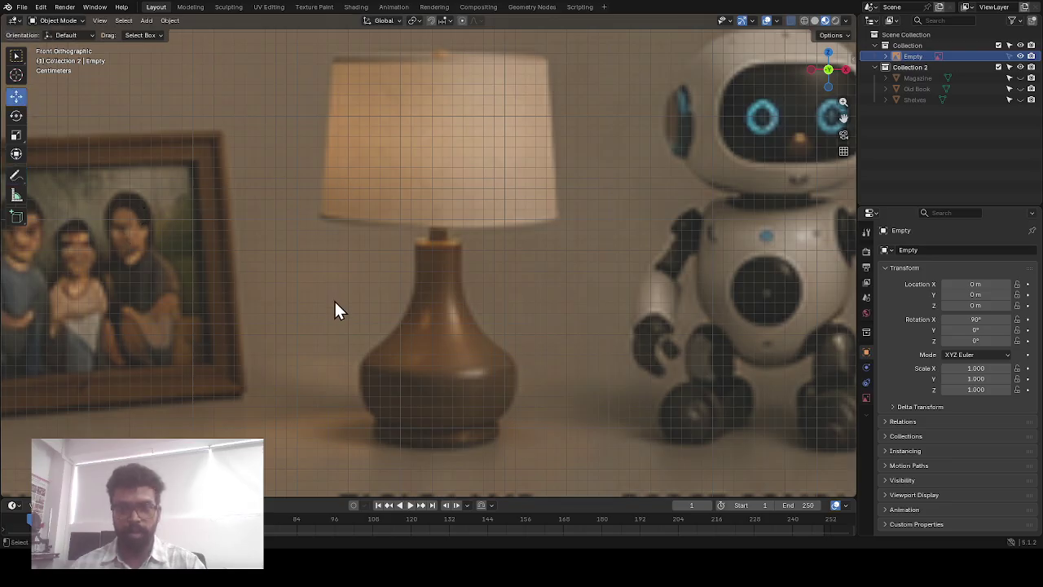
scroll(334, 301, "down", 5)
scroll(416, 272, "up", 2)
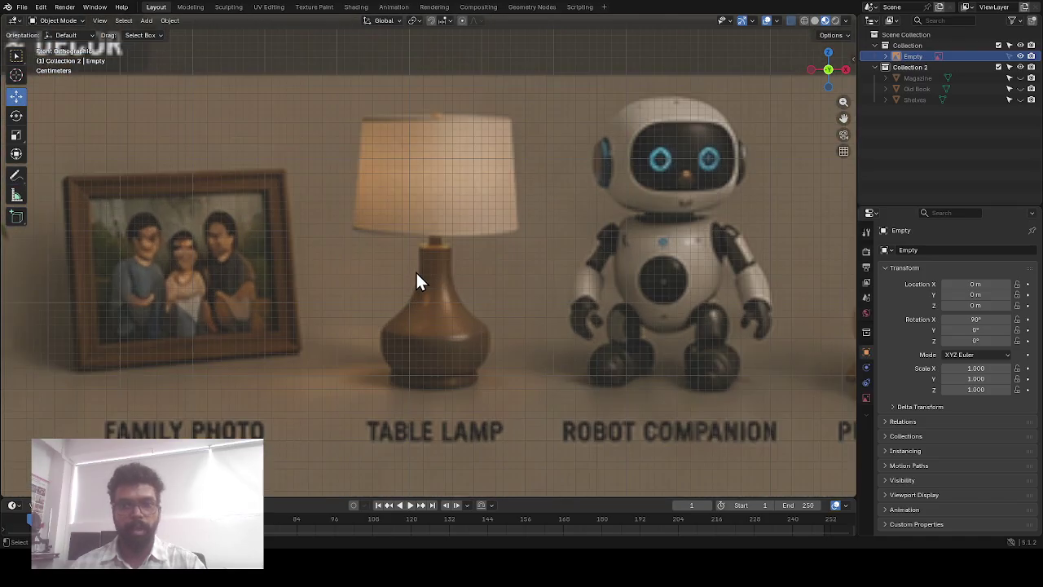
scroll(413, 293, "down", 4)
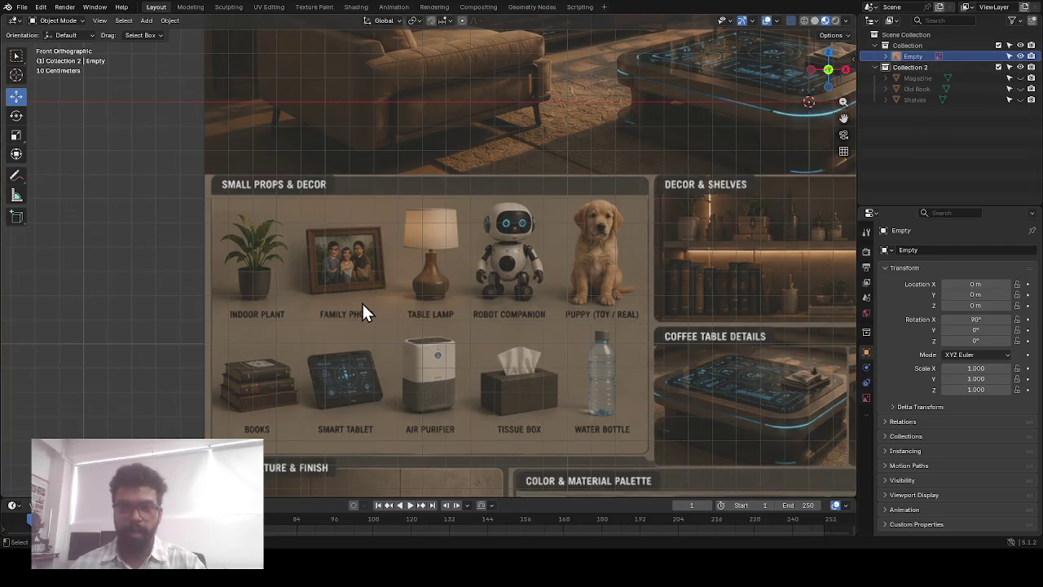
scroll(361, 301, "down", 7)
scroll(505, 311, "up", 3)
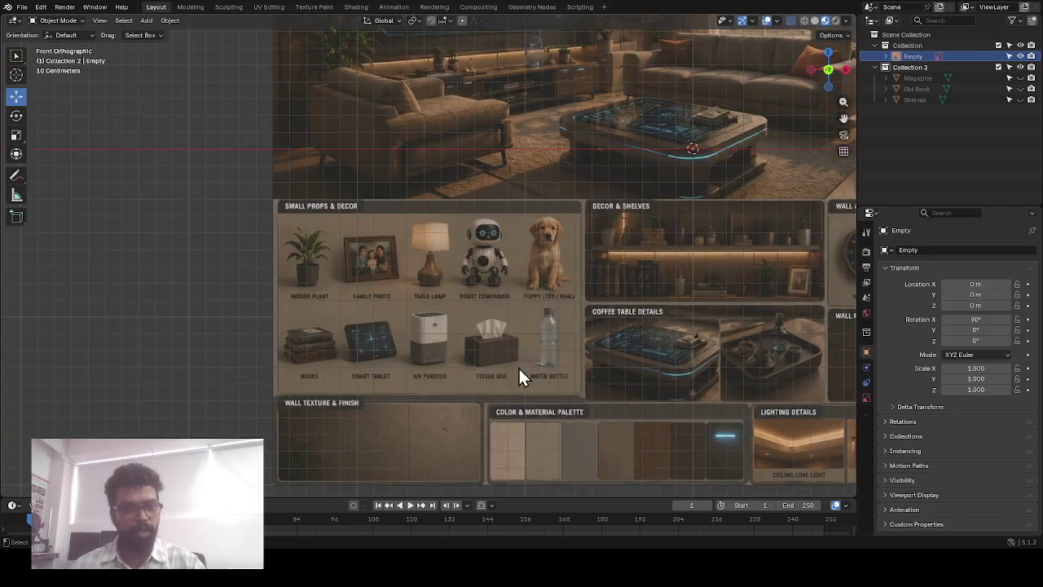
left_click(545, 272)
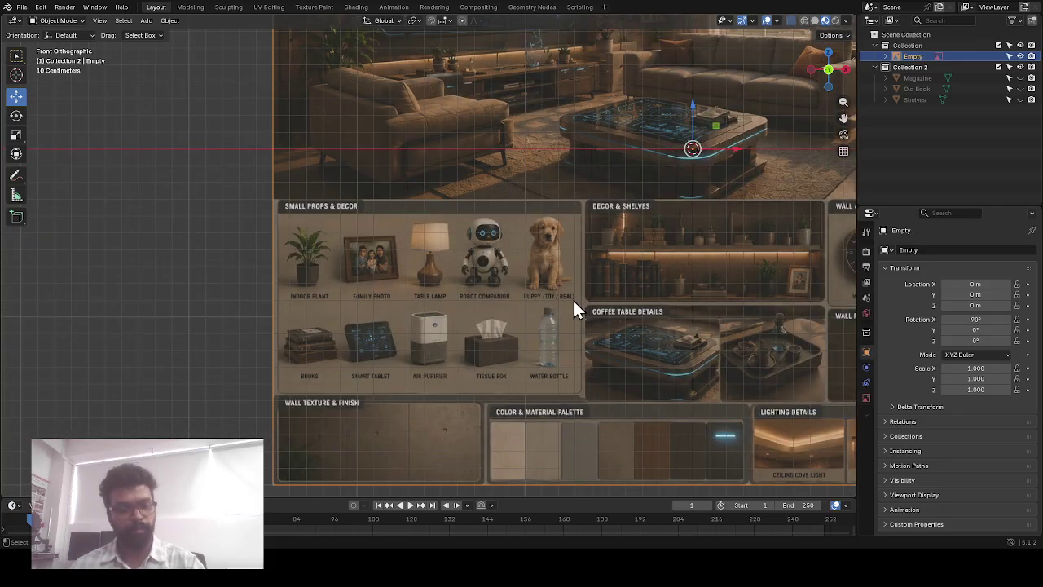
left_click_drag(698, 327, 76, 181)
scroll(569, 204, "up", 3)
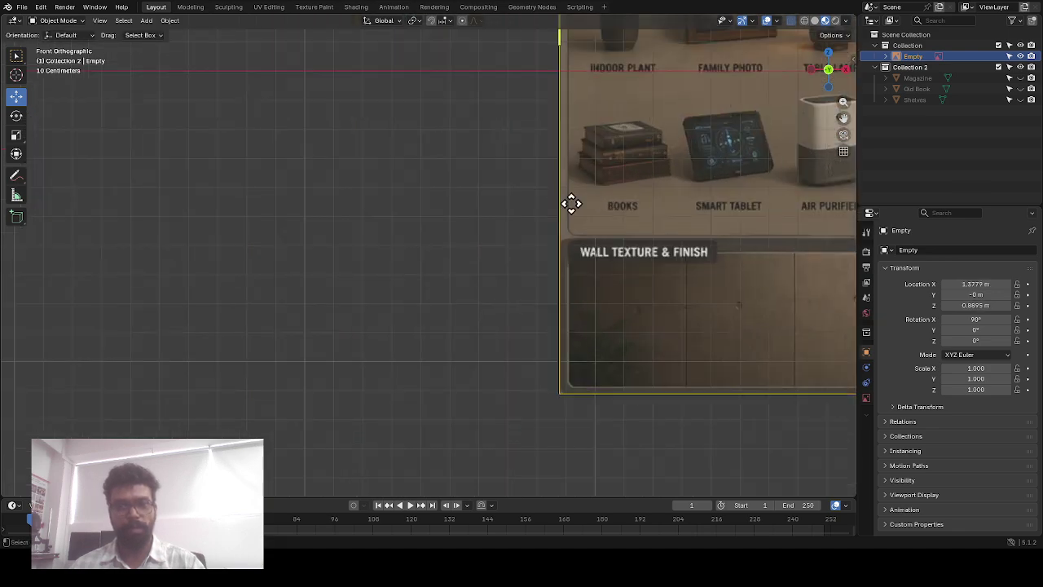
middle_click_drag(761, 153, 334, 392, "shift")
scroll(392, 323, "up", 4)
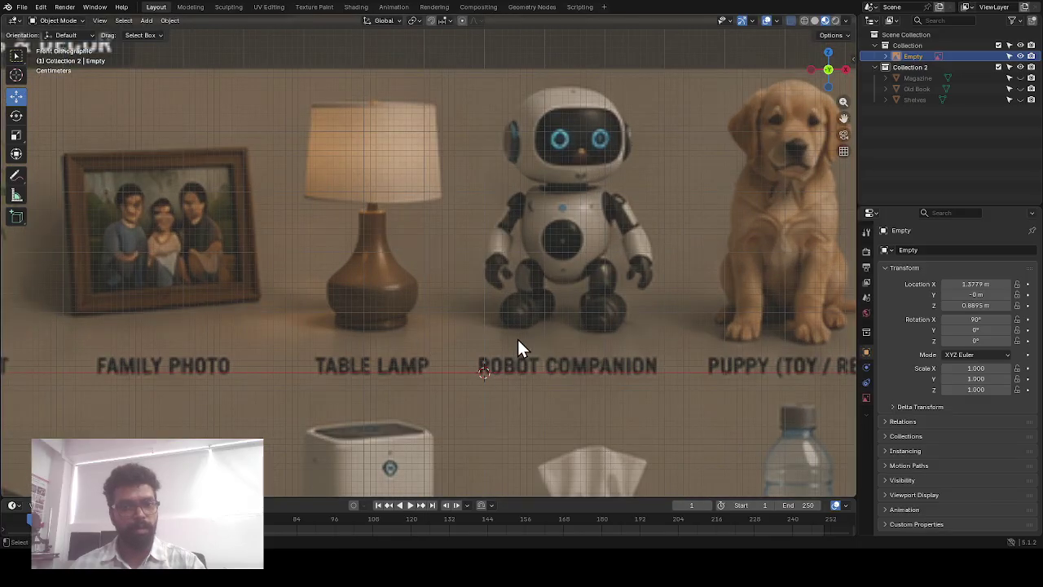
Move the reference image to about X 1.5648 m, Z 0.81638 m so the table lamp's base sits at the origin
left_click_drag(495, 302, 609, 349)
scroll(571, 367, "up", 4)
middle_click_drag(624, 449, 540, 226, "shift")
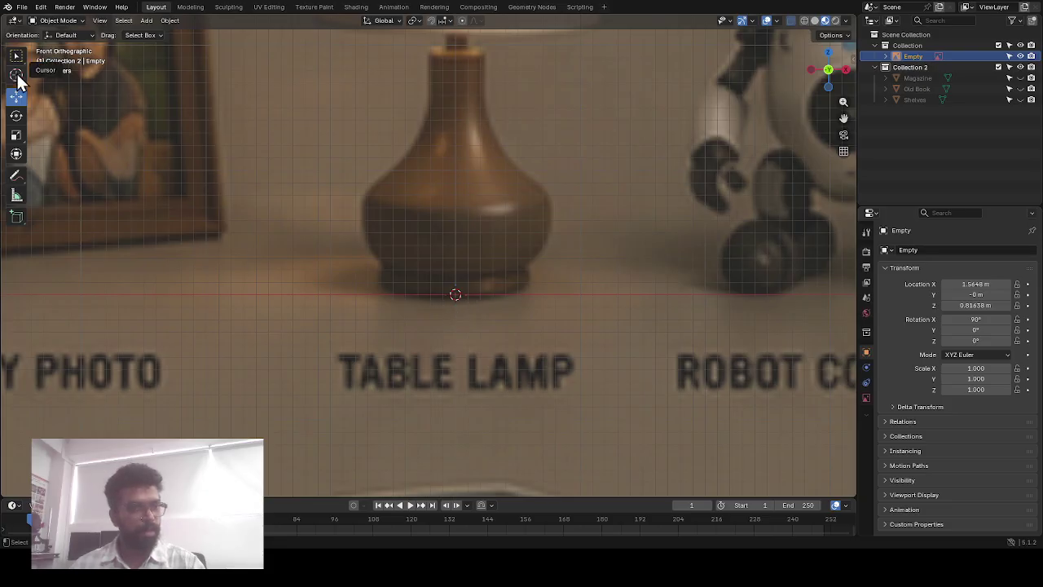
scroll(597, 329, "up", 3)
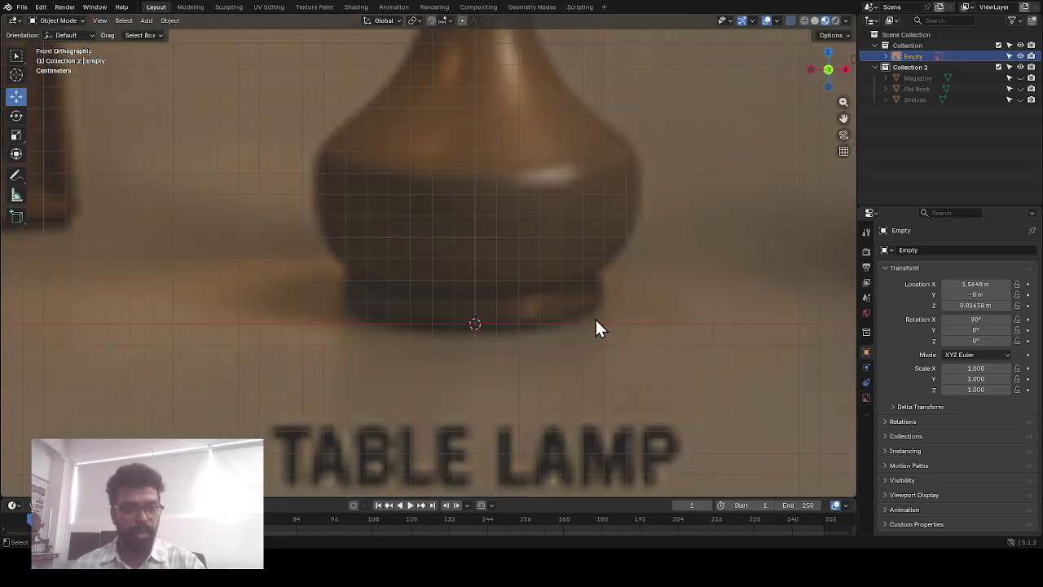
Move the reference image up along Z to about 0.81951 m so the lamp's bottom edge rests on the ground line
key("g")
key("z")
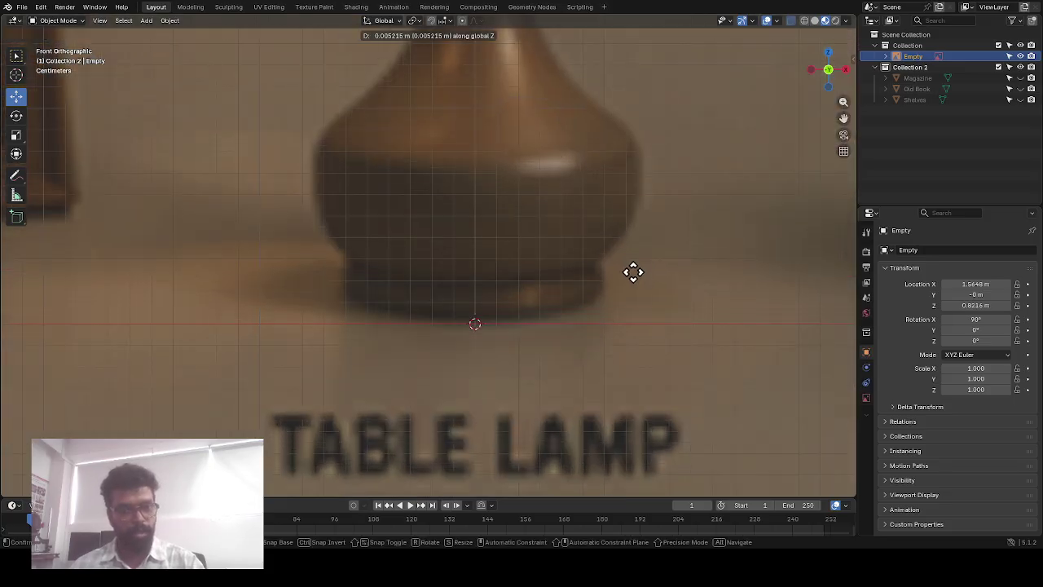
left_click(634, 314)
scroll(574, 209, "down", 3)
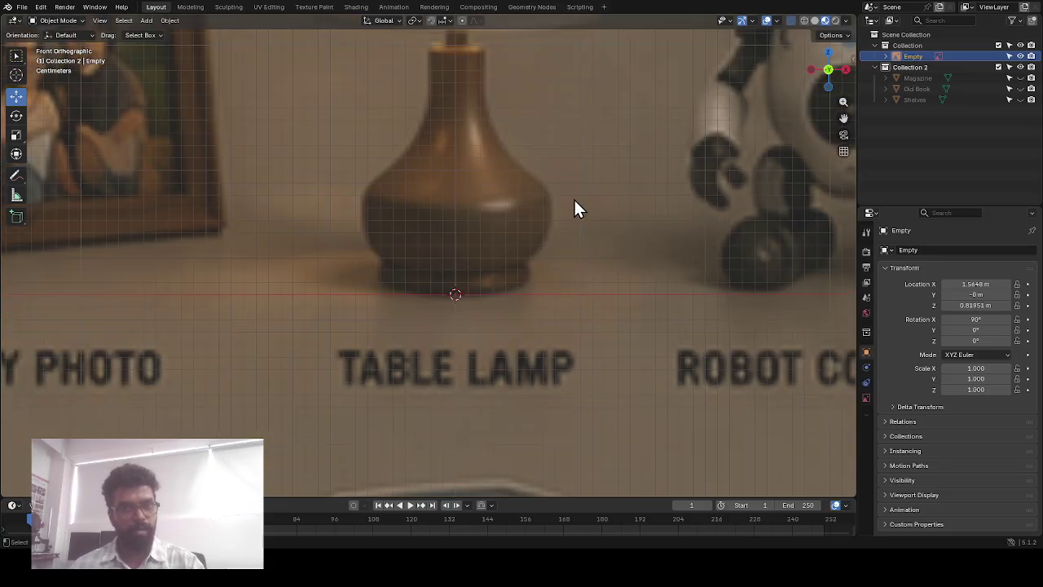
Shift the reference image along X to about 1.5631 m to centre the lamp's neck on the vertical axis
key("g")
scroll(499, 249, "up", 4)
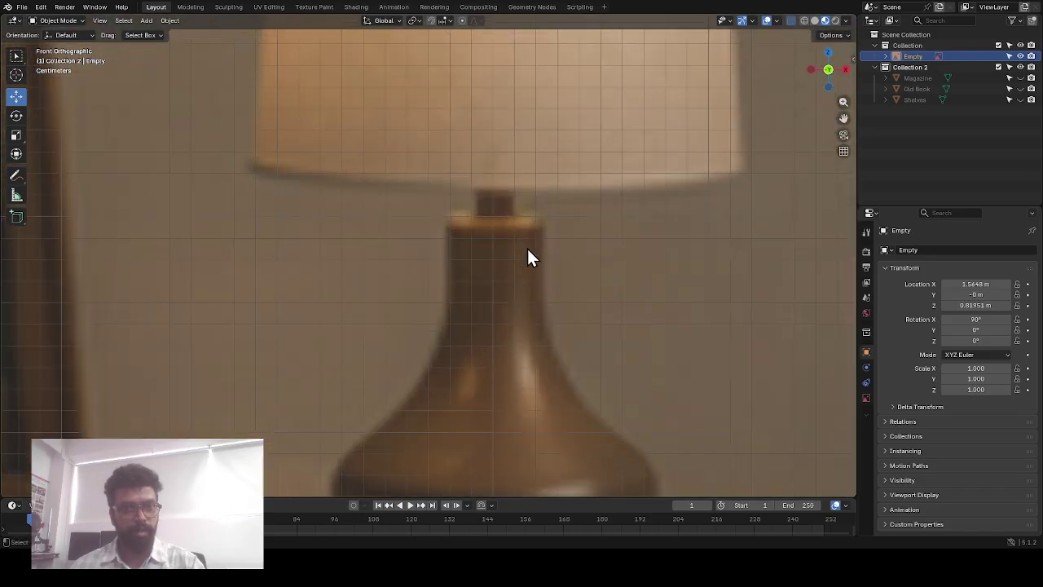
key("x")
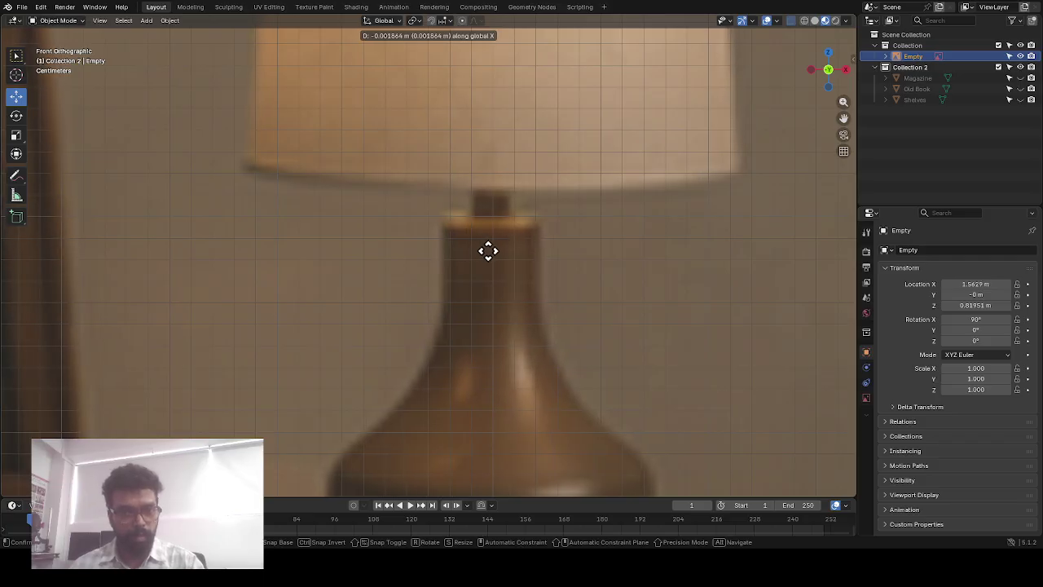
left_click(493, 255)
scroll(529, 291, "down", 4)
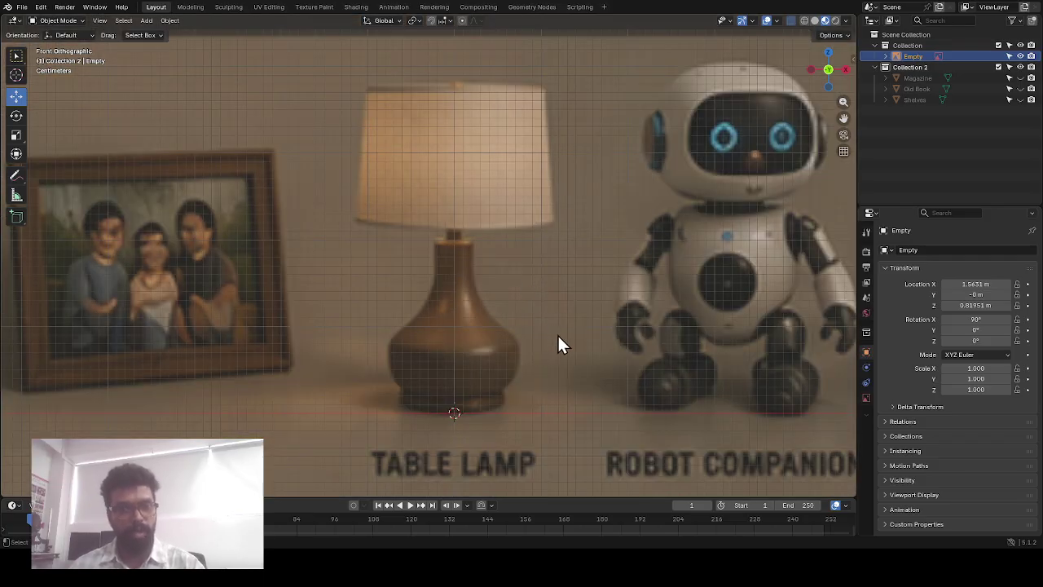
Examine the small props on the reference board, comparing the indoor plant's shape with the table lamp's profile
scroll(560, 356, "down", 4)
scroll(560, 356, "up", 4)
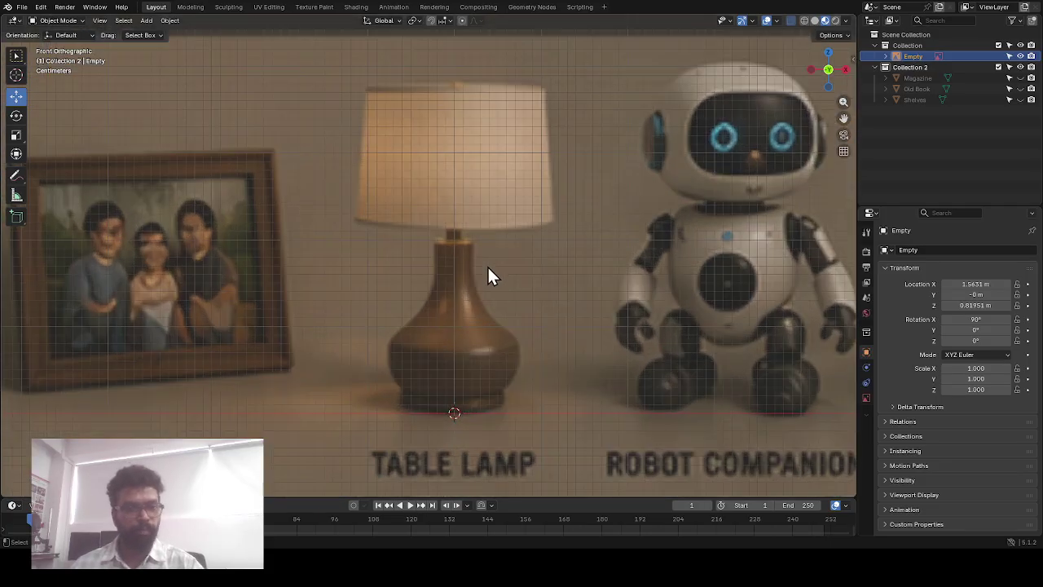
scroll(244, 280, "down", 3)
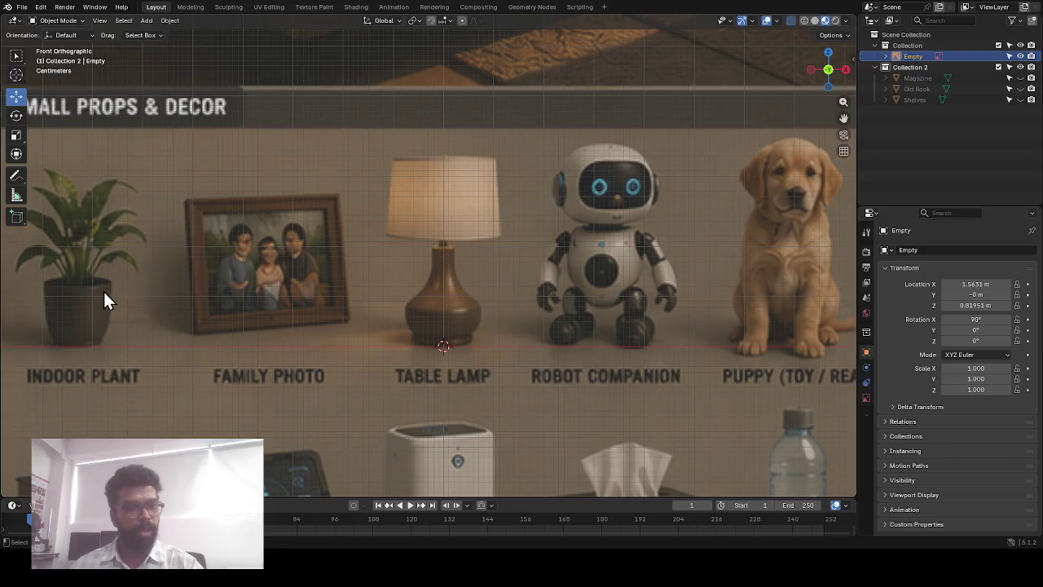
middle_click_drag(174, 293, 467, 271, "shift")
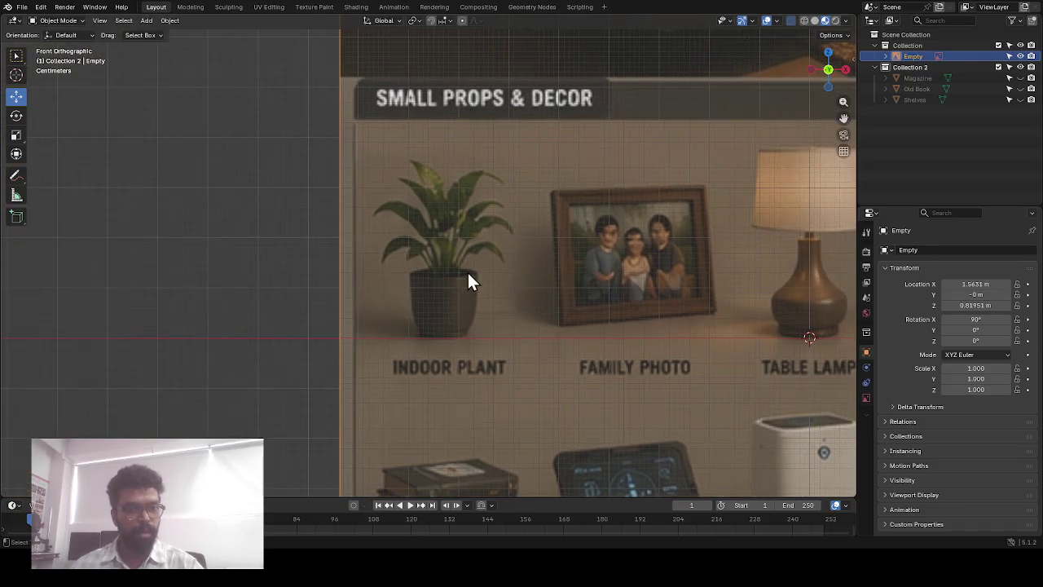
scroll(444, 256, "up", 3)
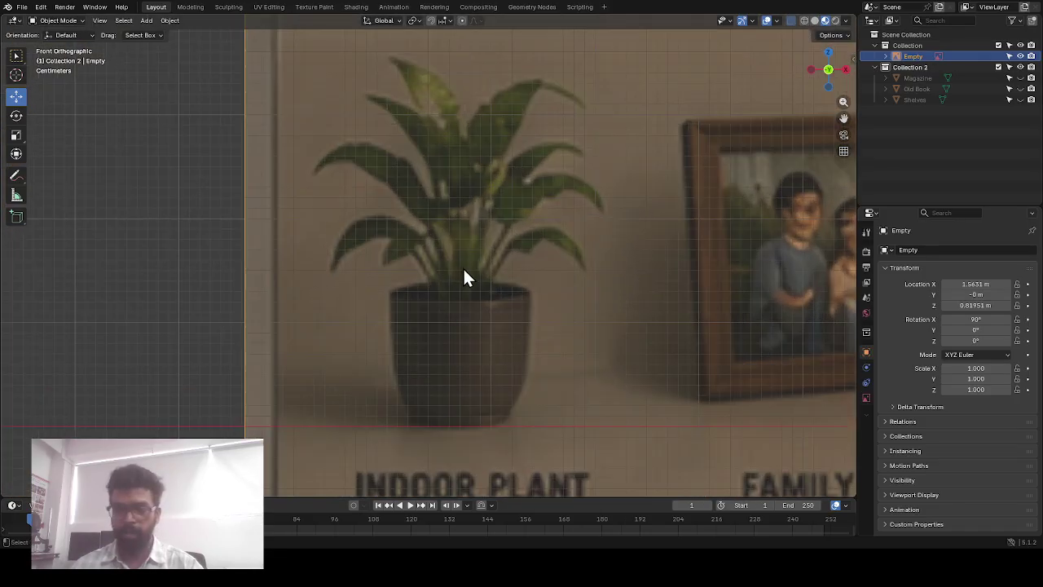
scroll(506, 314, "down", 4)
middle_click_drag(720, 250, 470, 260, "shift")
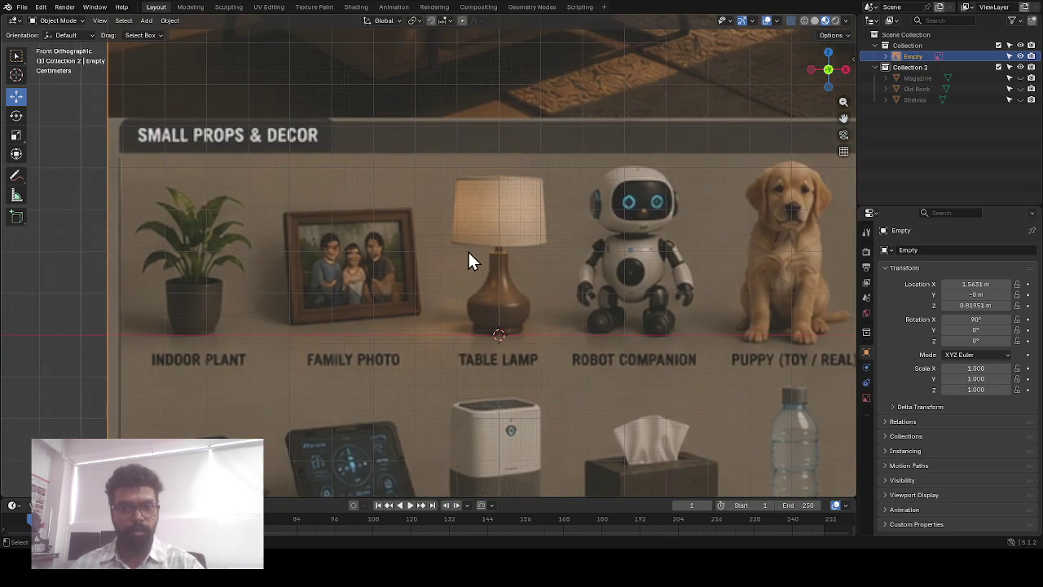
scroll(505, 289, "up", 4)
middle_click_drag(563, 286, 460, 275, "shift")
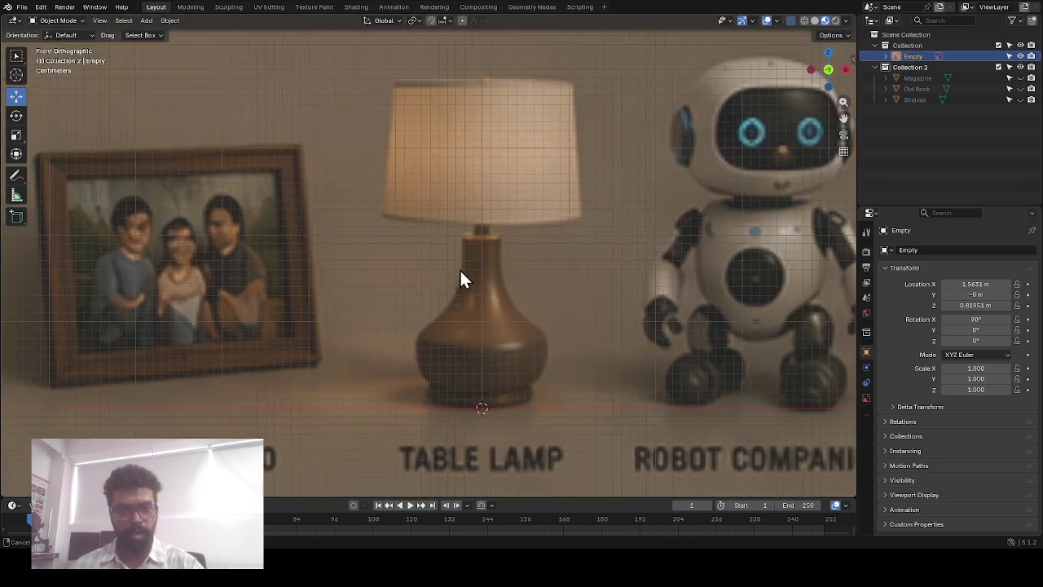
scroll(510, 316, "up", 2)
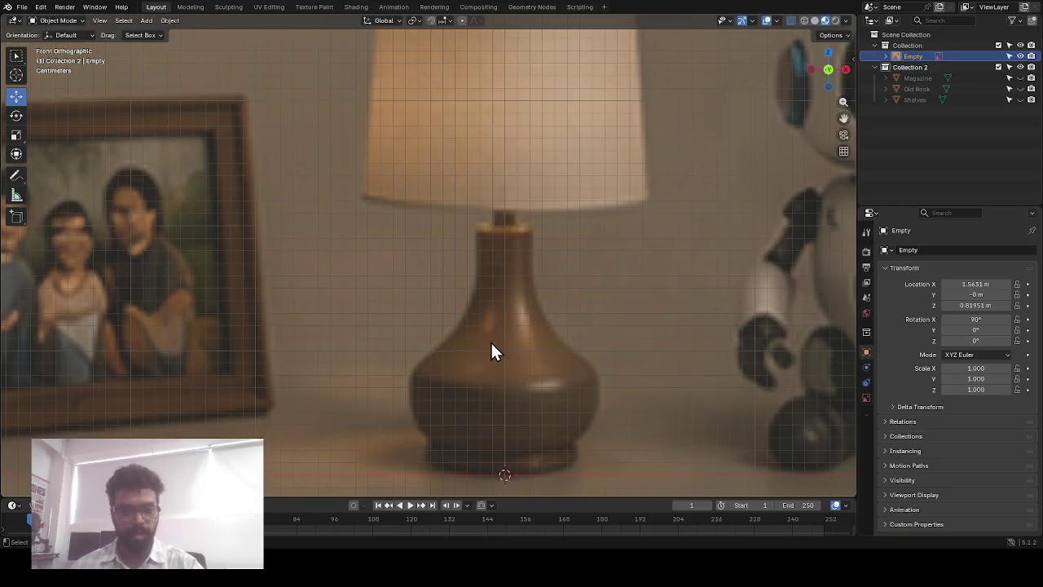
scroll(553, 269, "down", 1)
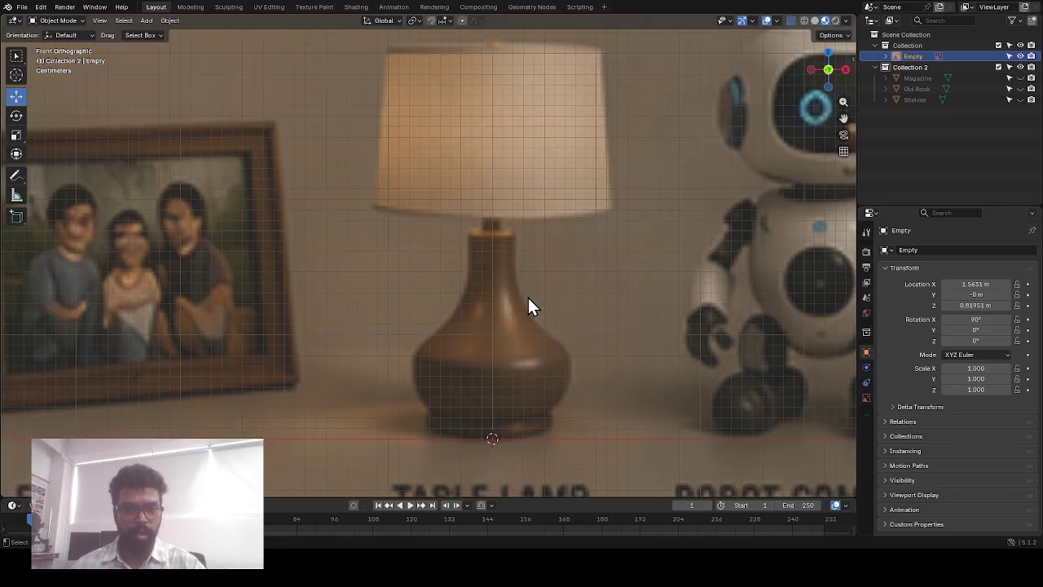
Disable viewport selection for the Empty reference image and frame the lamp's base
scroll(594, 350, "up", 1)
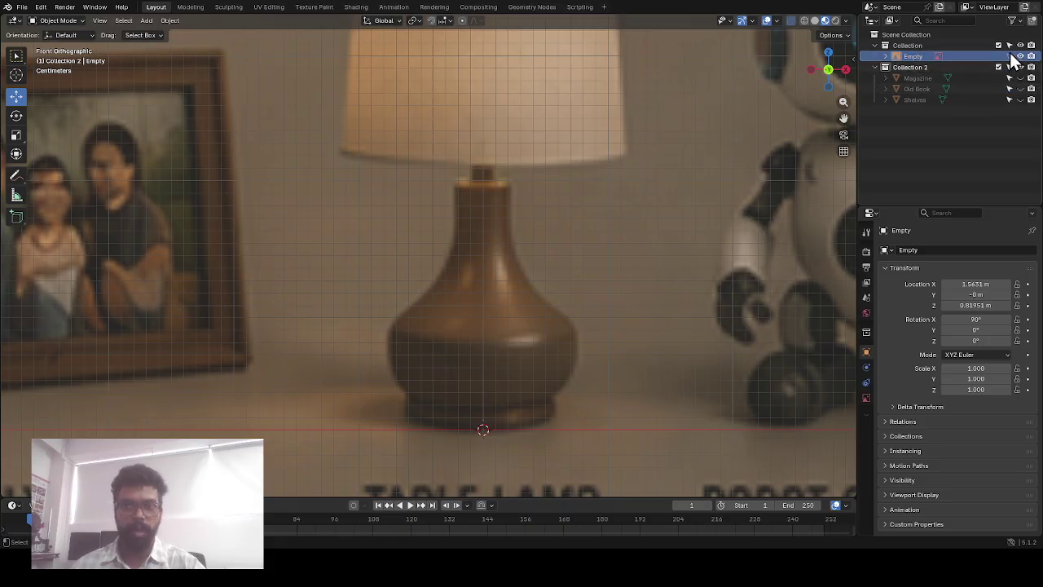
scroll(464, 341, "up", 1)
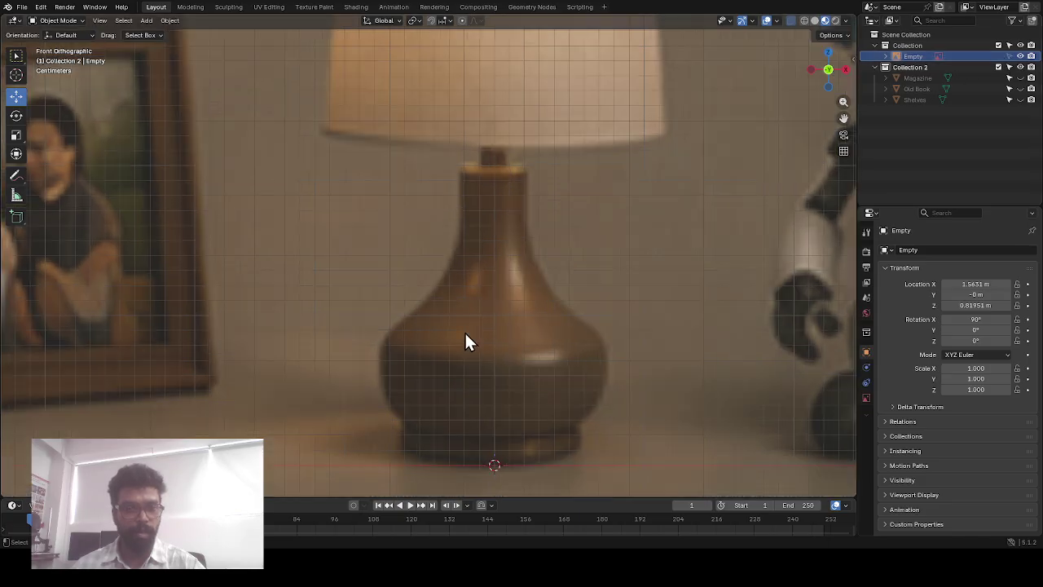
scroll(480, 371, "down", 3)
scroll(483, 241, "right", 3)
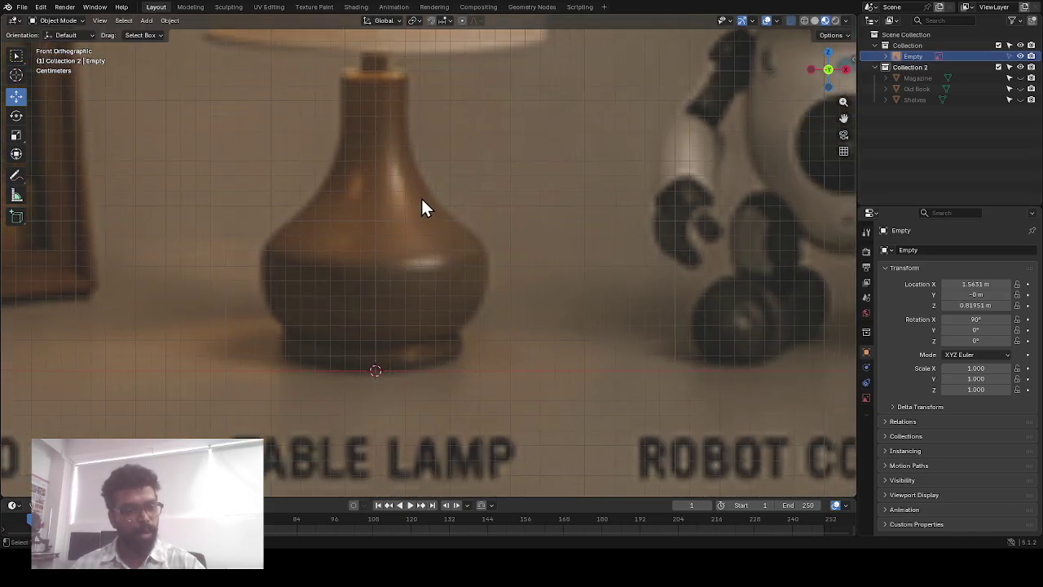
key("shift+a")
mouse_move(421, 198)
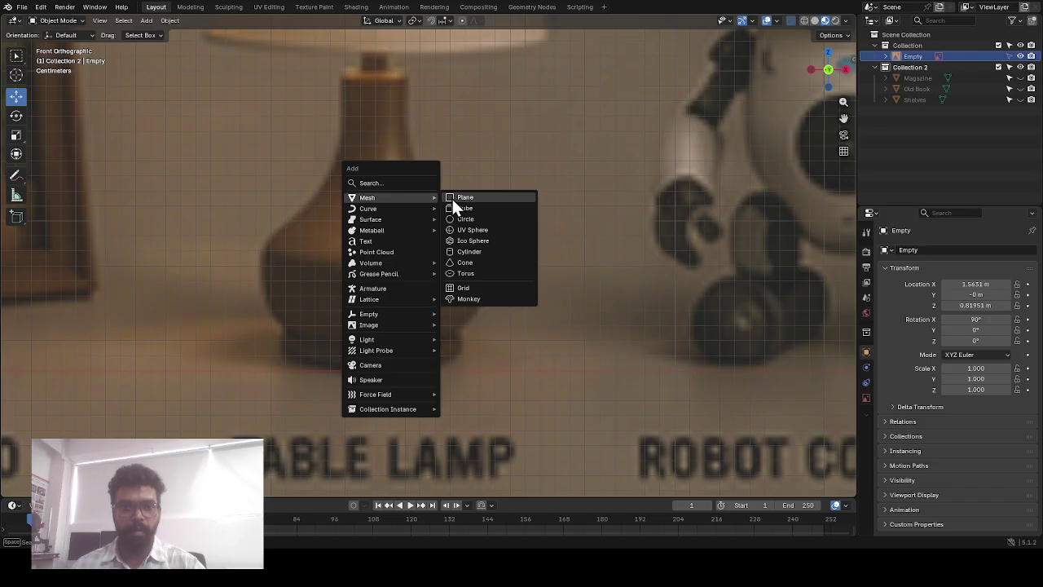
key("Escape")
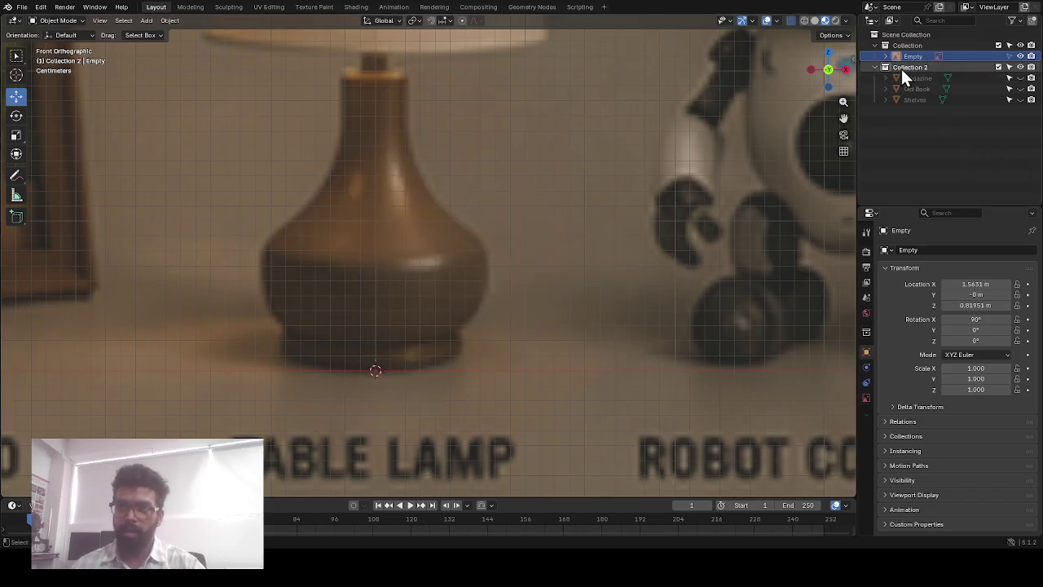
Rename Collection 2 as Model
left_click(901, 68)
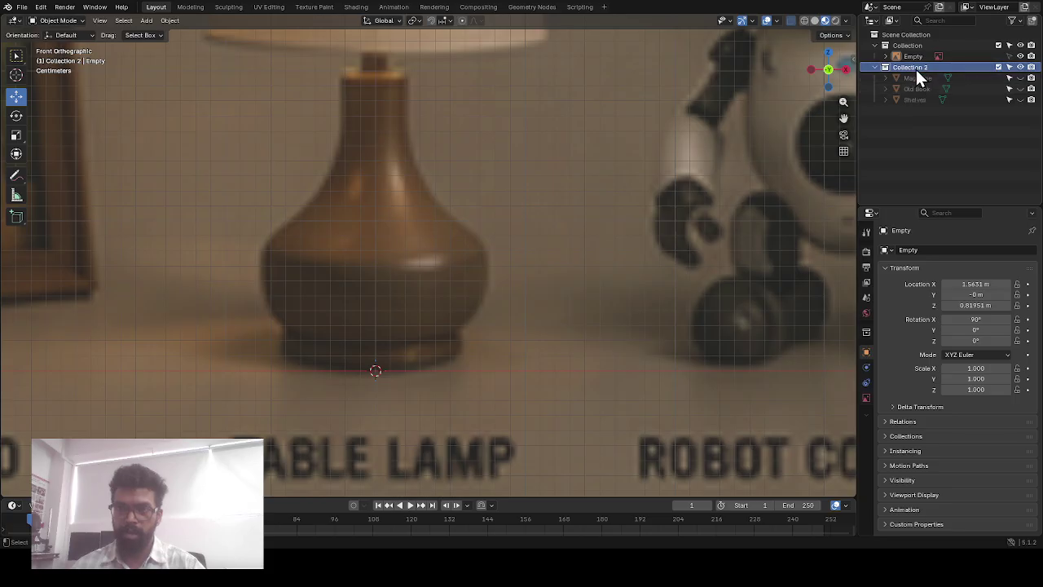
key("F2")
type("Me")
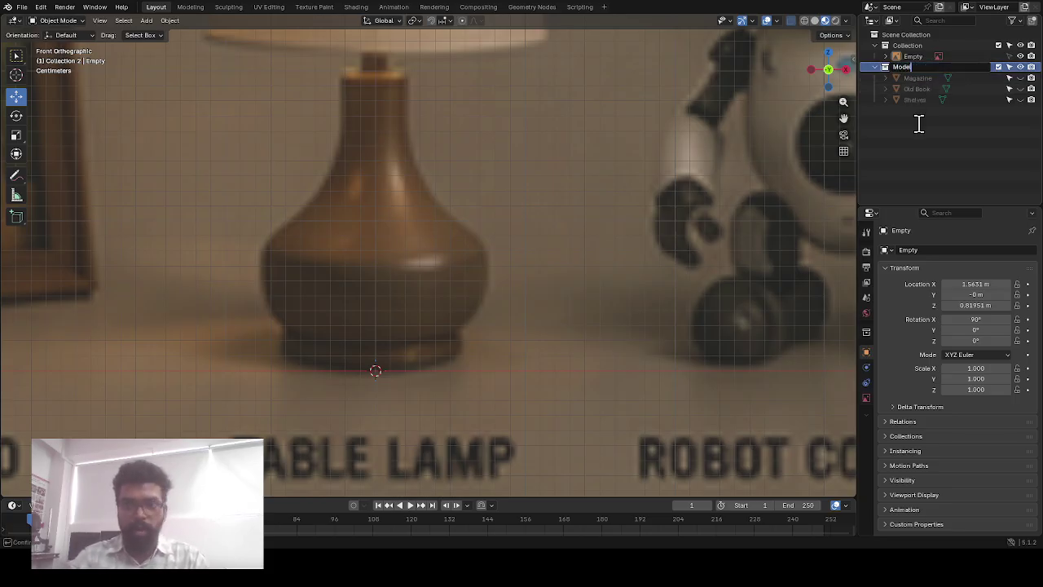
type("del")
key("Return")
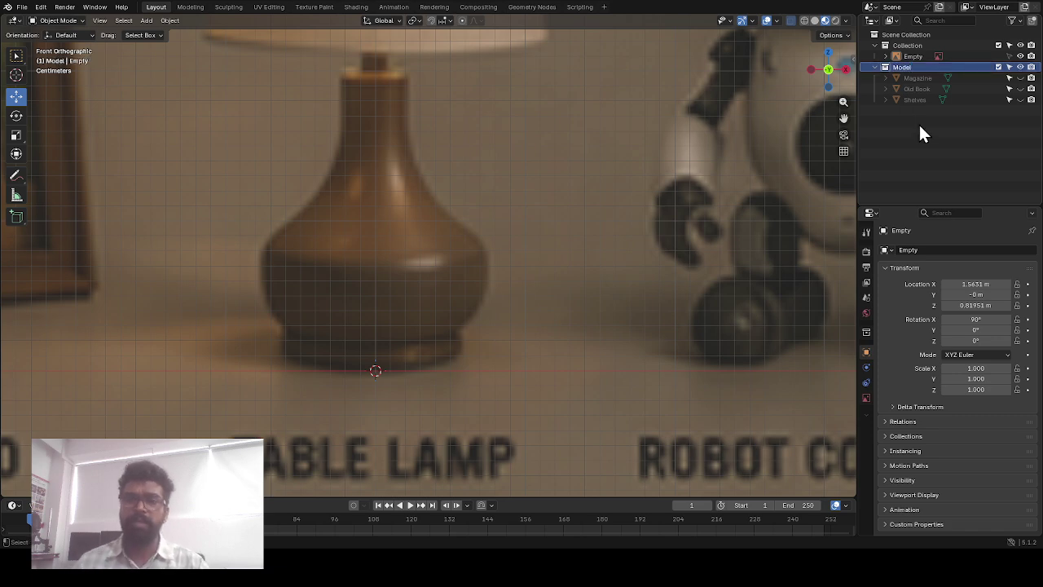
Rename the collection holding the Magazine, Old Book and Shelves objects as Props
double_click(920, 69)
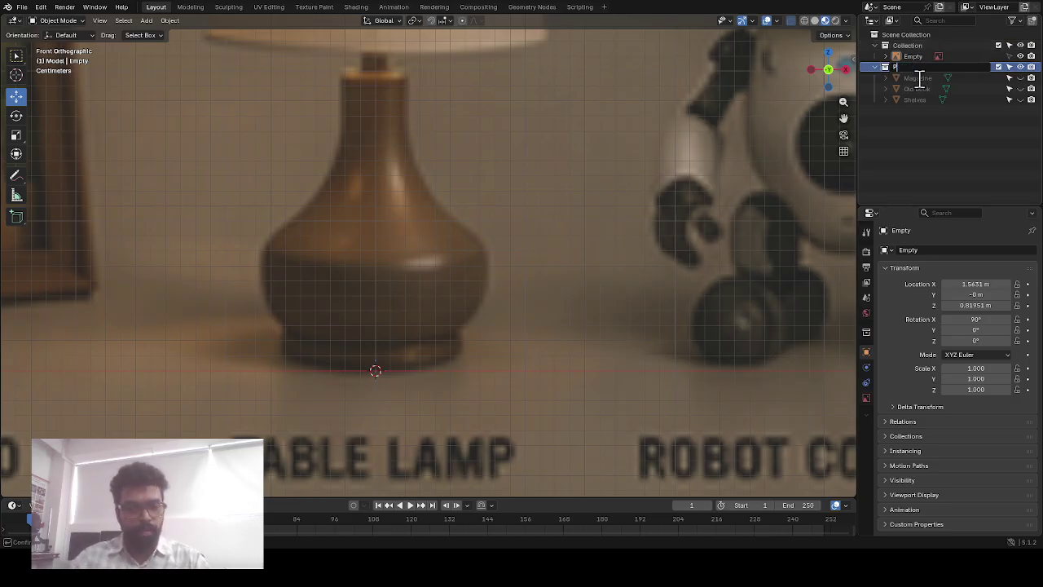
key("Return")
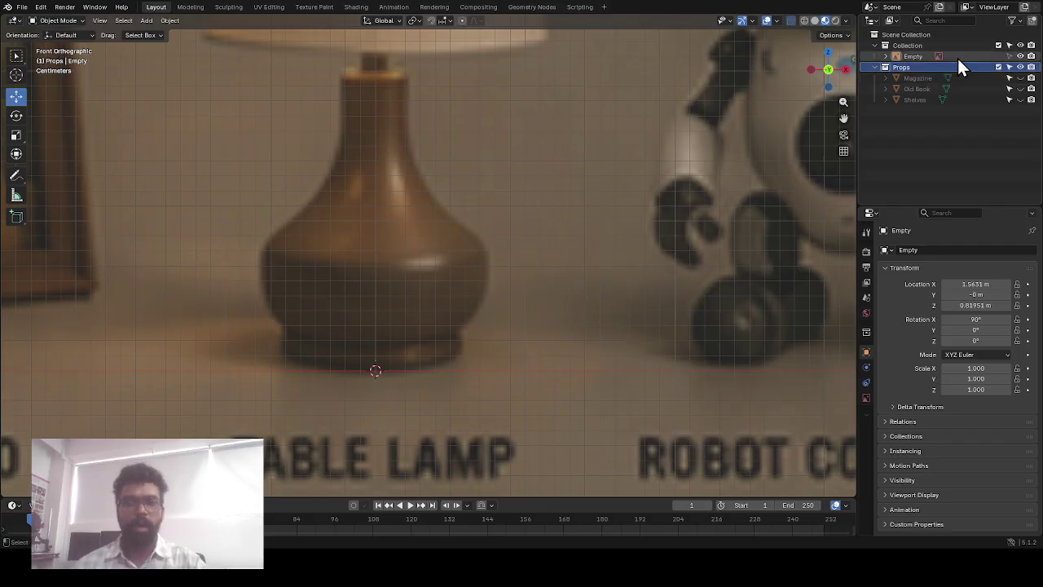
Make the Props collection active and add a mesh plane to it at the origin
left_click(907, 69)
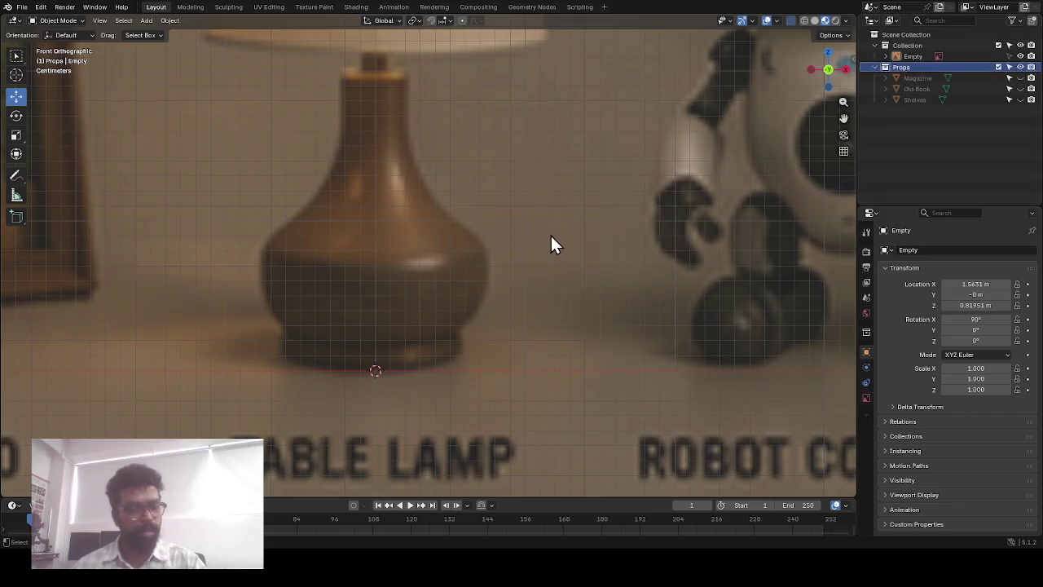
key("shift+a")
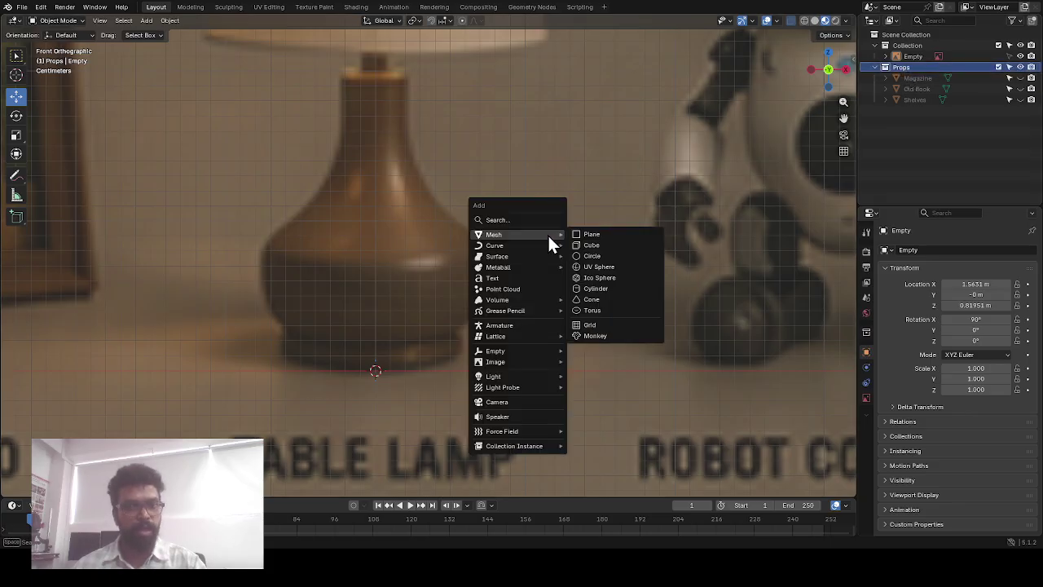
left_click(599, 235)
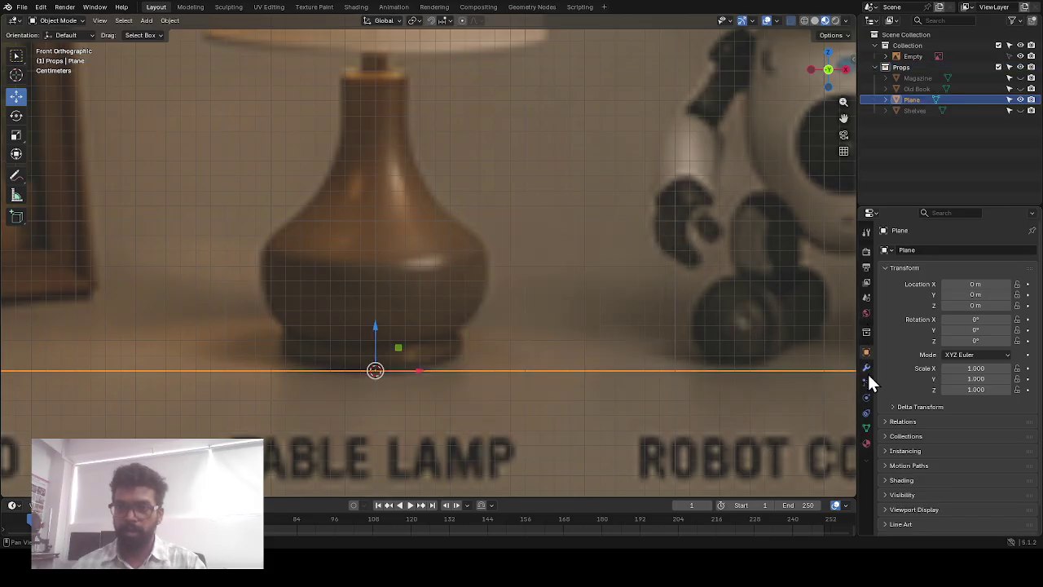
left_click(866, 443)
left_click(957, 295)
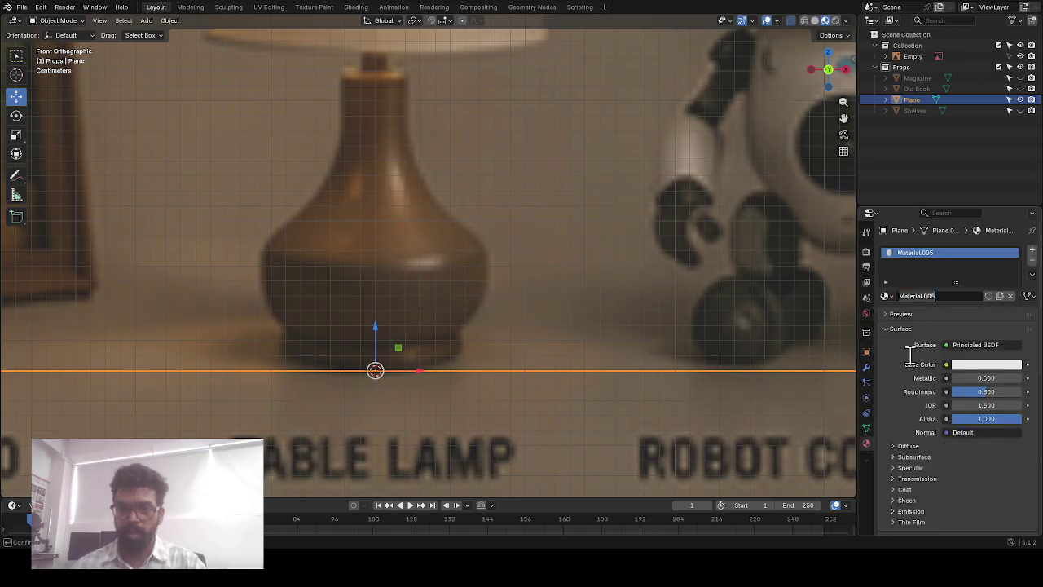
key("Return")
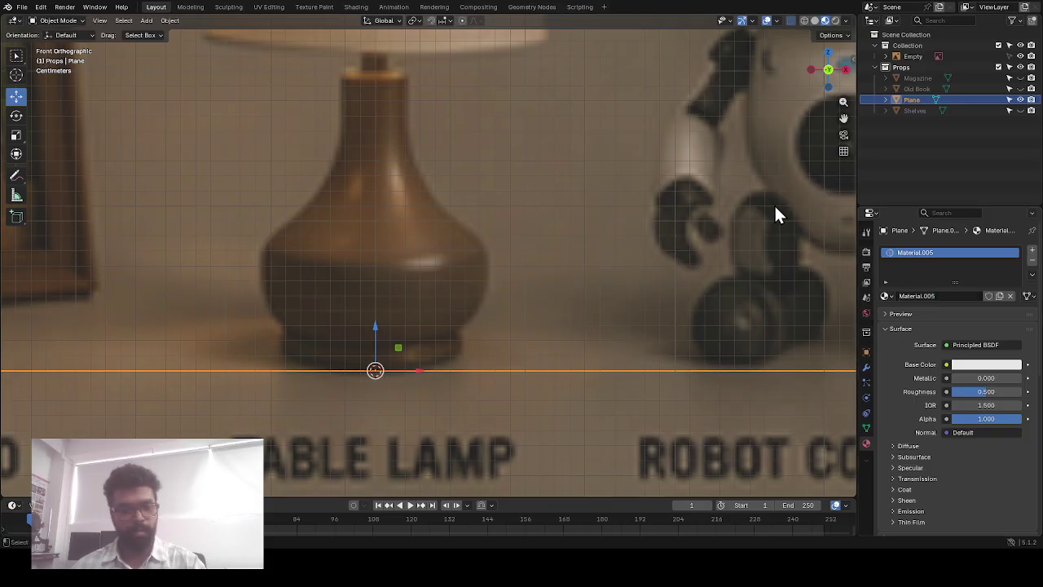
key("ctrl+z")
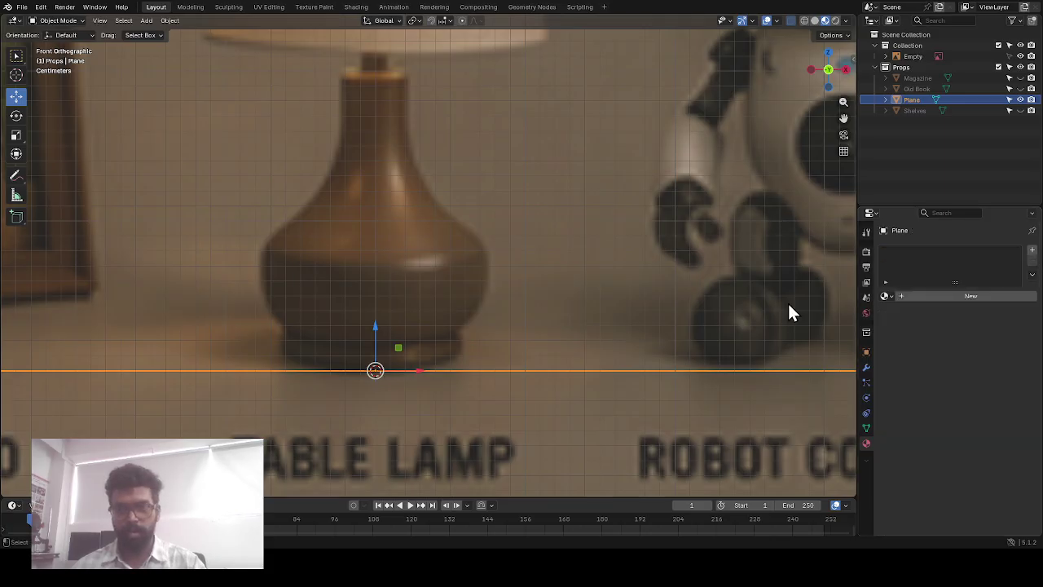
Stand the plane upright with an X rotation of 90° and scale it down uniformly to about 0.132
left_click(866, 352)
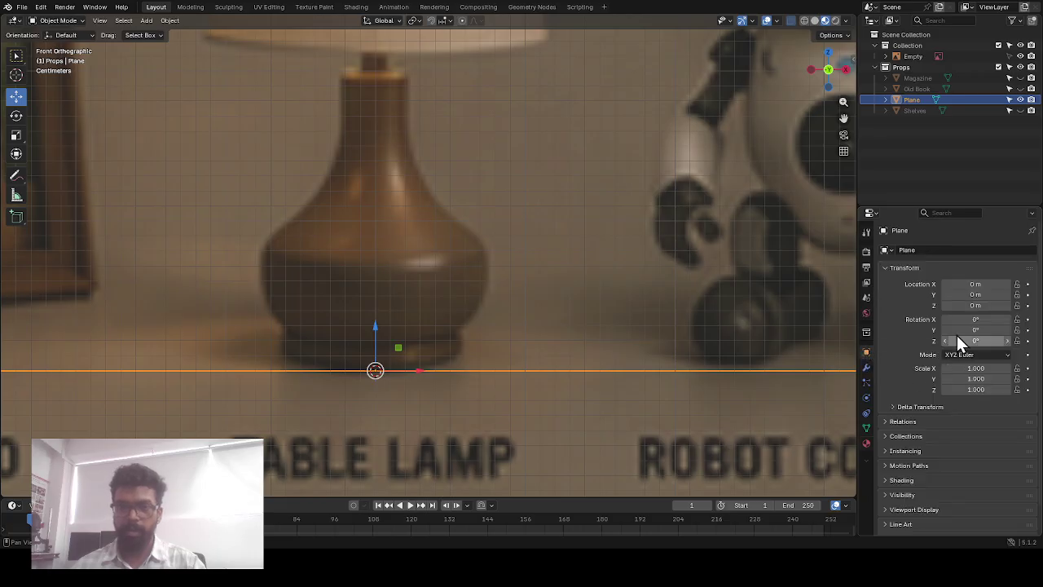
left_click(975, 319)
type("9")
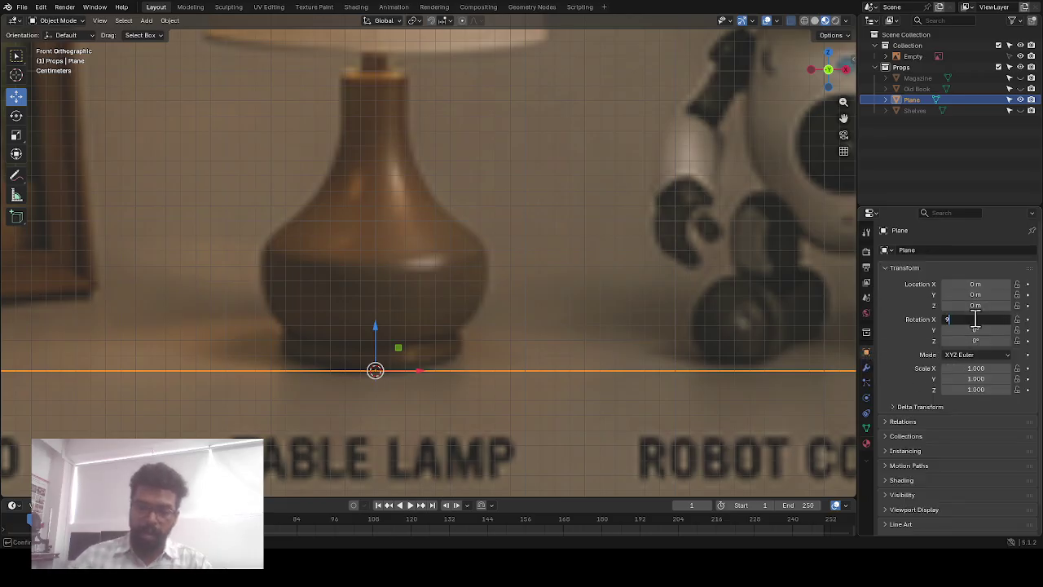
type("0")
key("Return")
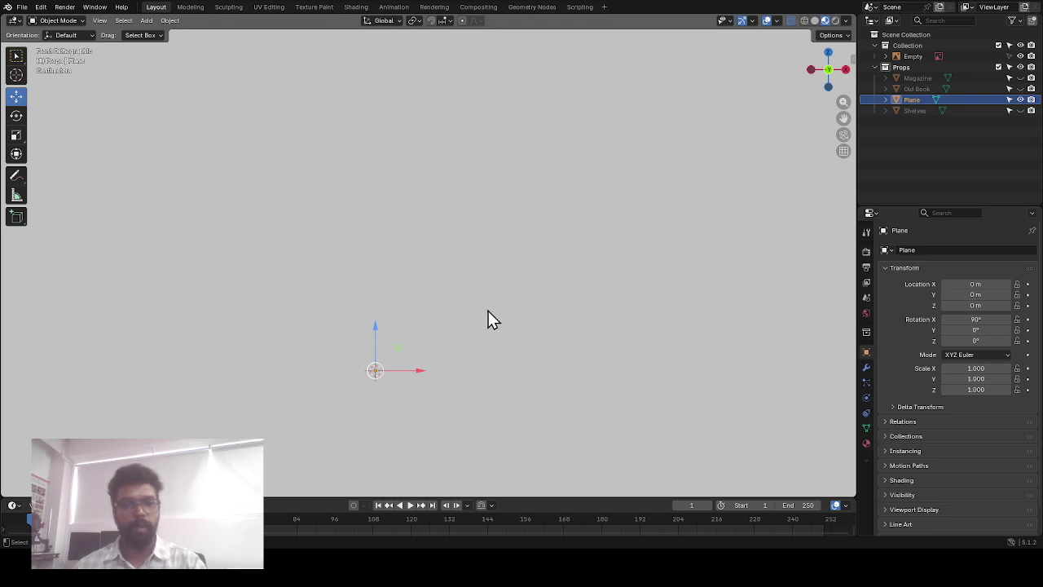
key("s")
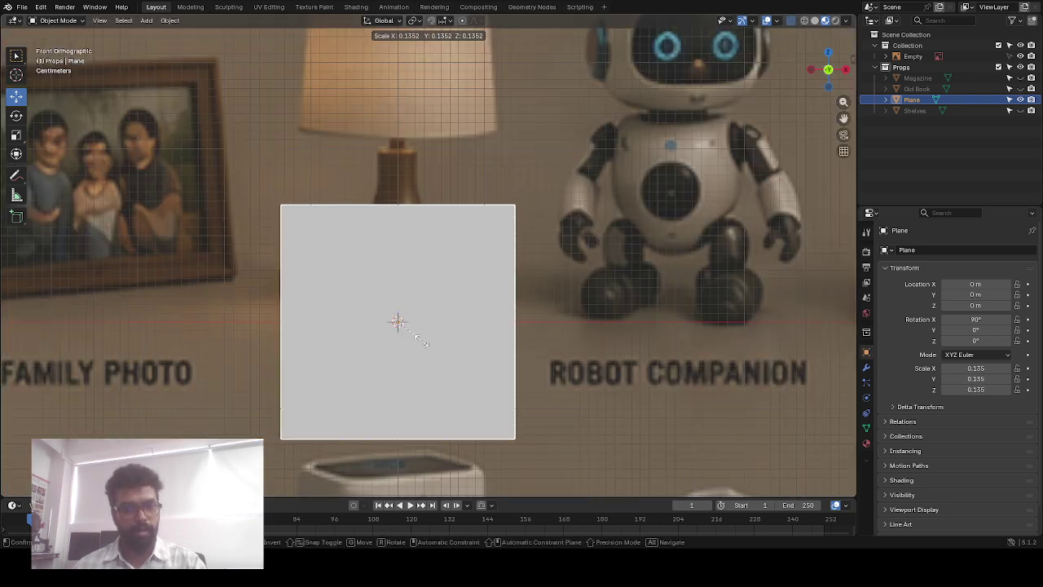
left_click(432, 338)
Enter Edit Mode on the plane with vertex selection and nothing selected, and switch the viewport to solid shading
key("Tab")
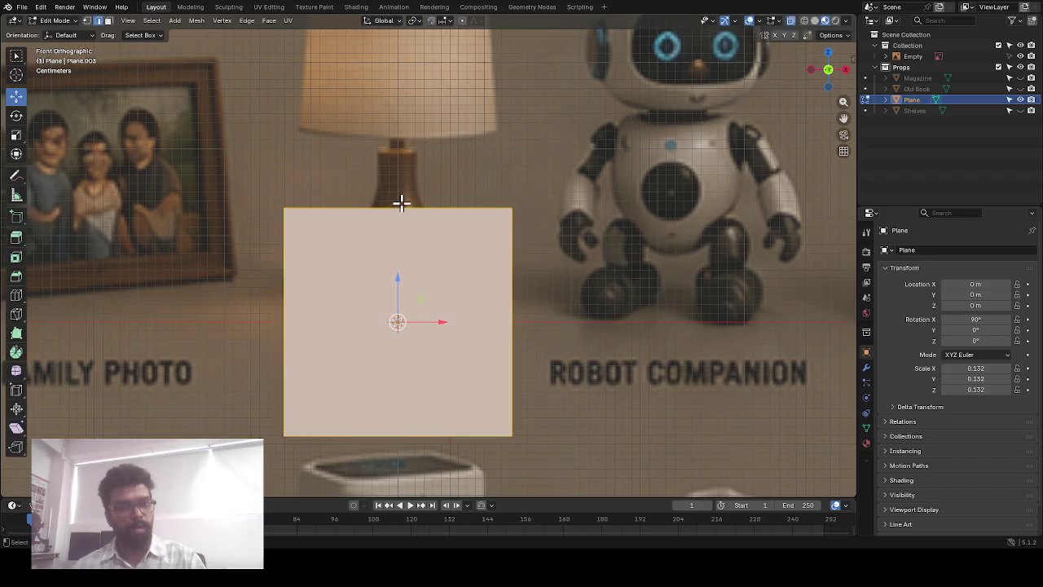
left_click(87, 21)
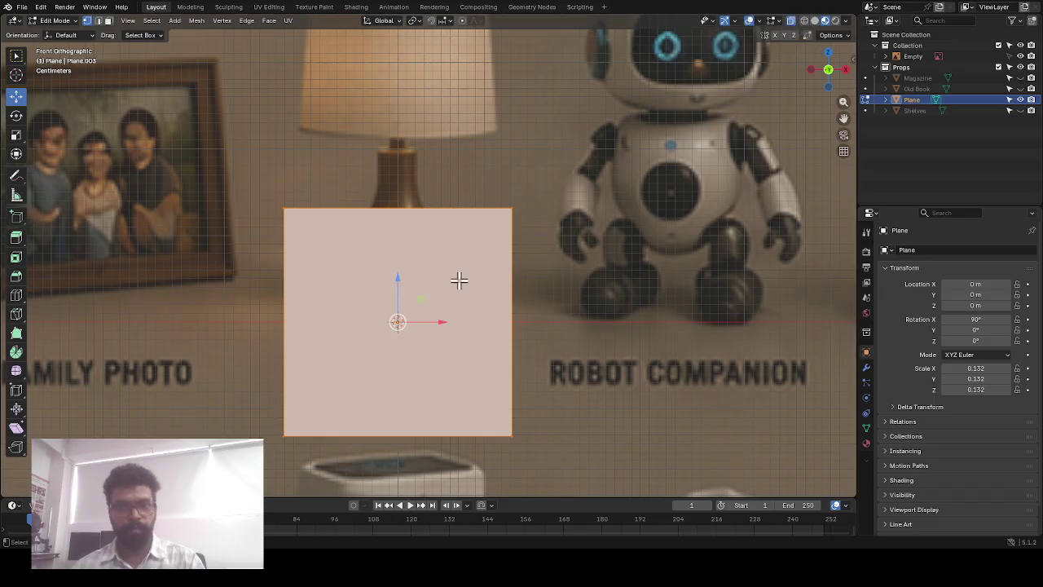
scroll(456, 281, "up", 1)
scroll(570, 271, "down", 2)
key("alt+a")
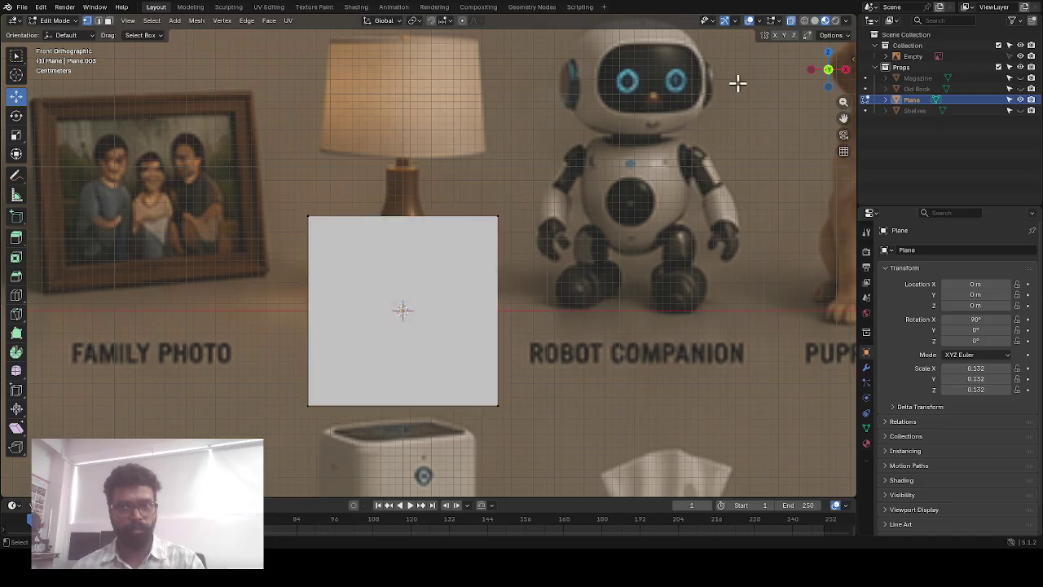
left_click(816, 20)
scroll(412, 282, "up", 2)
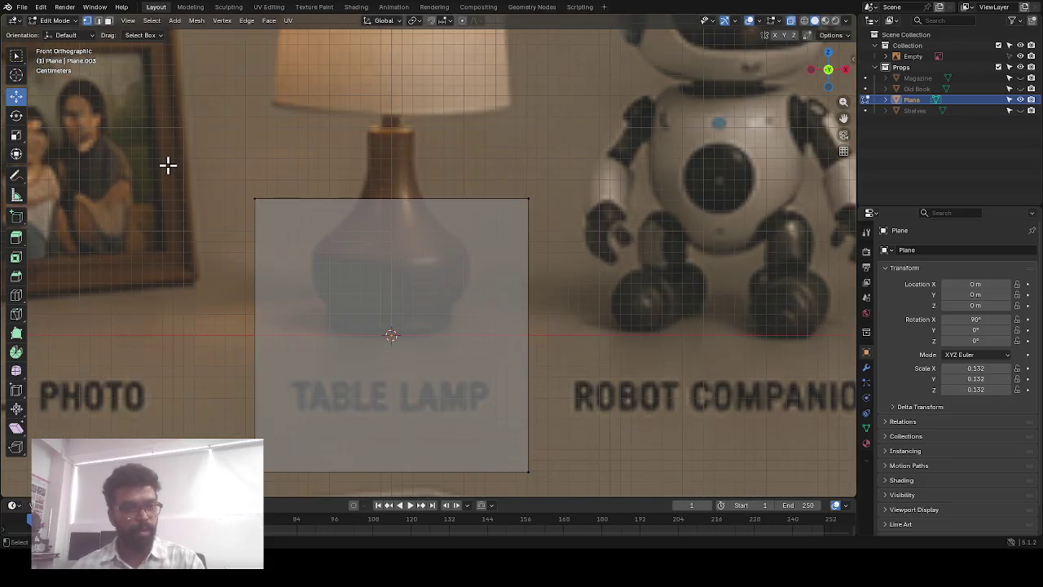
Select all four vertices of the plane and merge them at their center into a single vertex at the origin
left_click_drag(191, 147, 603, 482)
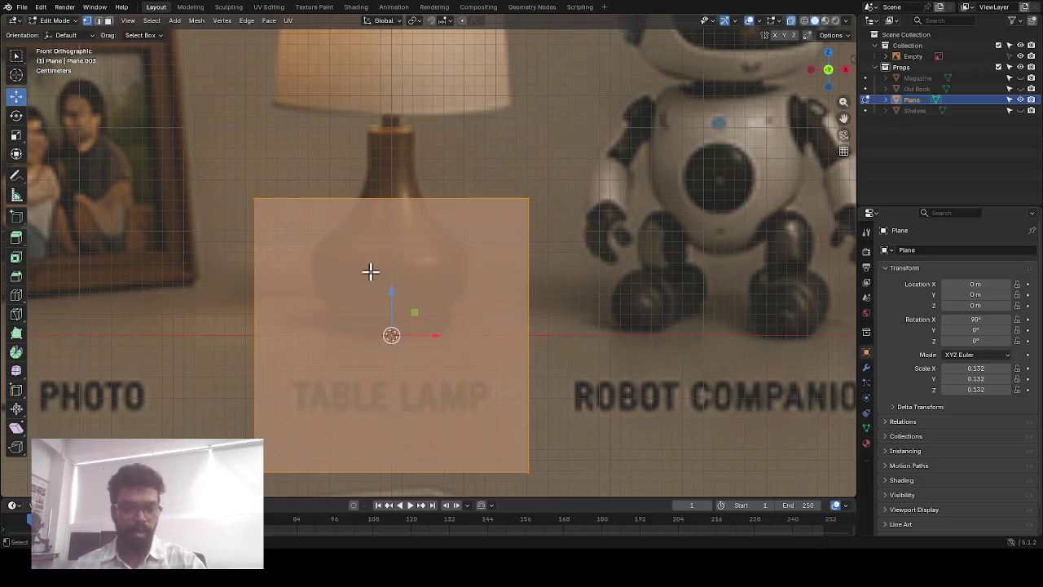
key("m")
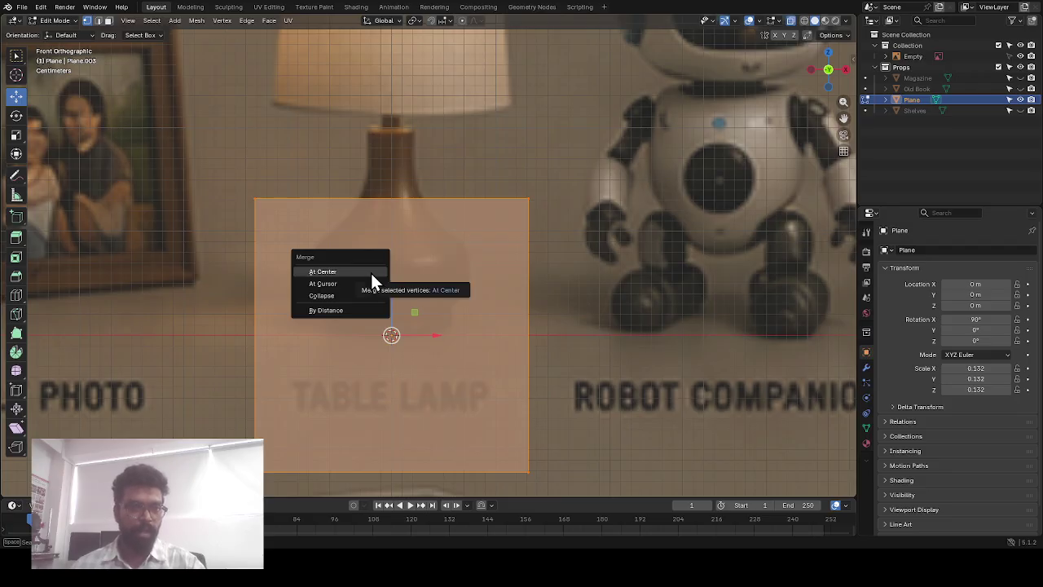
left_click(370, 273)
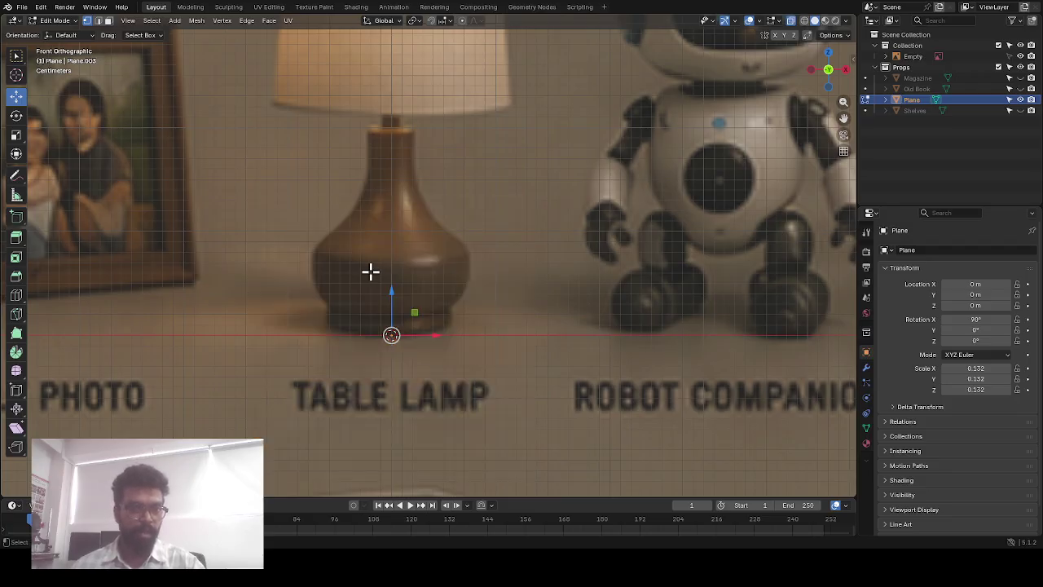
Examine the outline of the lamp's foot in the reference image around the single vertex at the origin
scroll(367, 391, "up", 3)
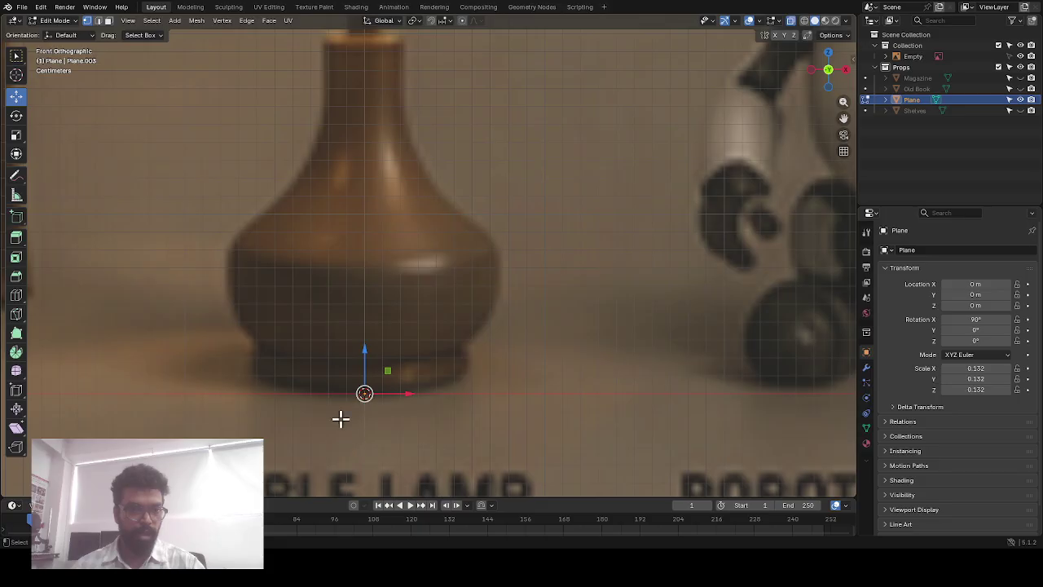
middle_click_drag(363, 391, 416, 214, "shift")
scroll(424, 213, "up", 4)
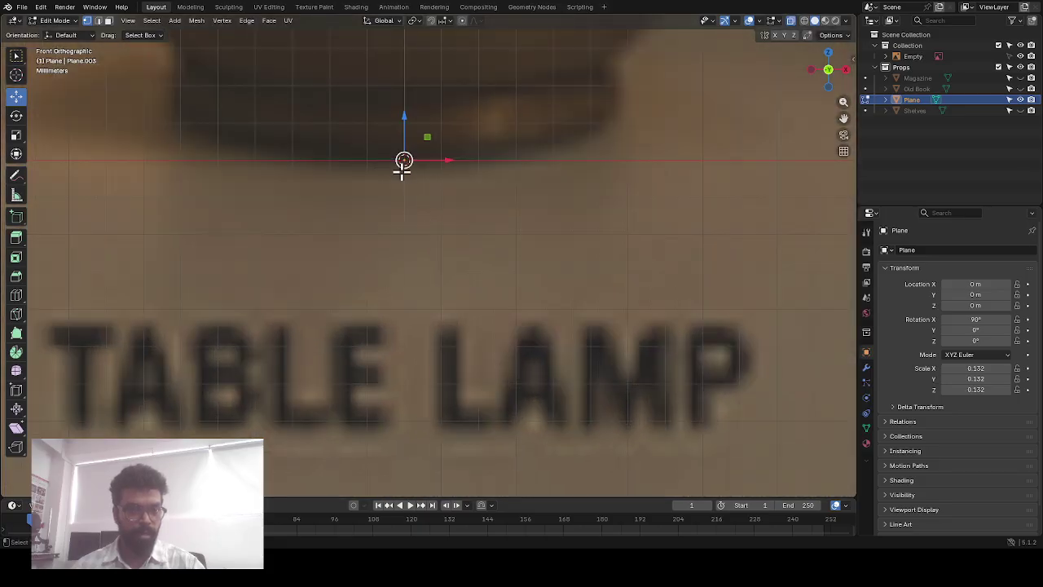
scroll(425, 212, "down", 2)
scroll(432, 213, "up", 1)
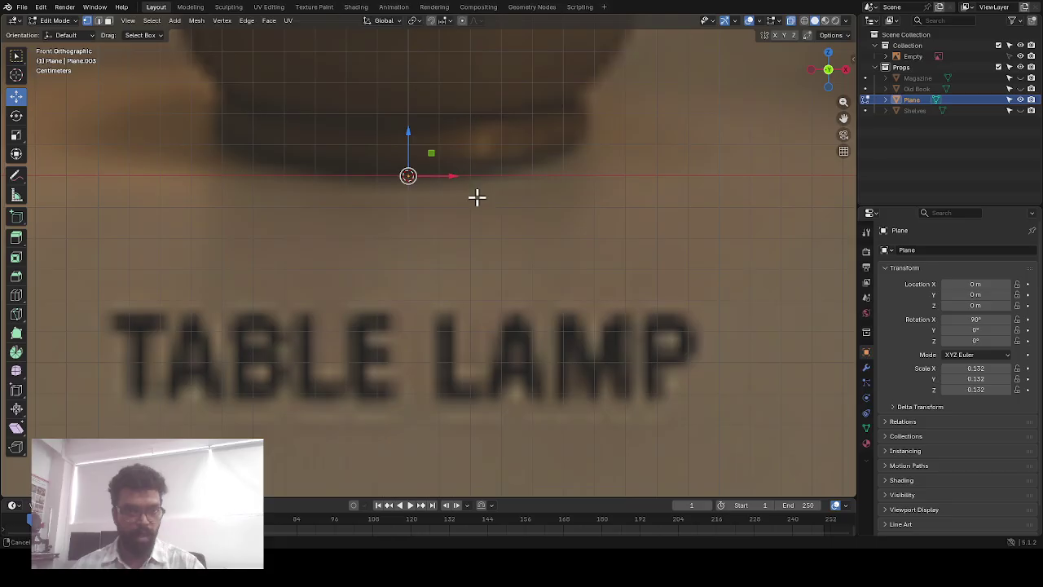
scroll(478, 196, "up", 2, "shift")
left_click_drag(451, 321, 361, 225)
scroll(474, 246, "down", 2)
scroll(473, 245, "up", 2)
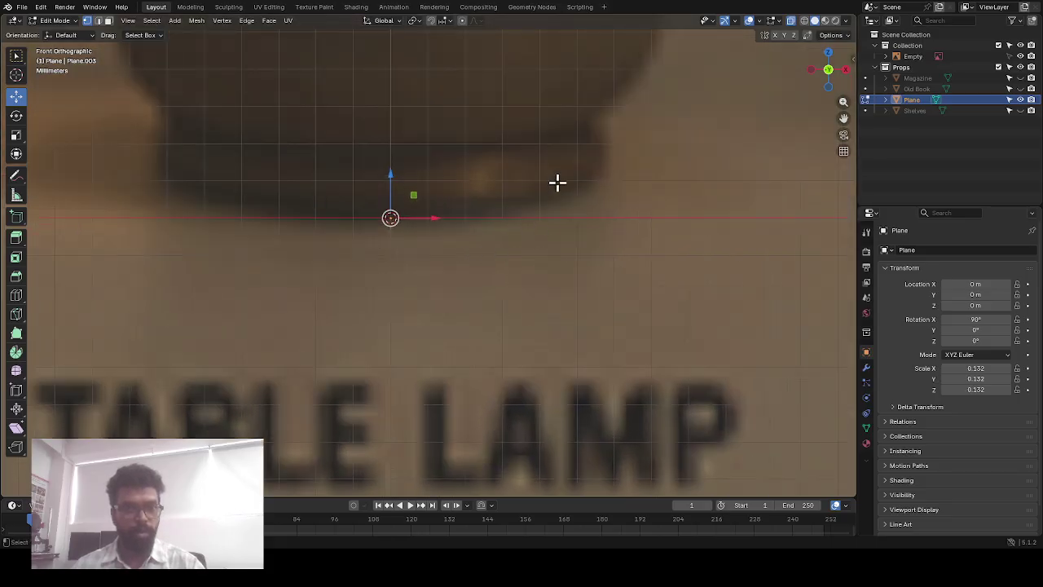
scroll(497, 268, "up", 2)
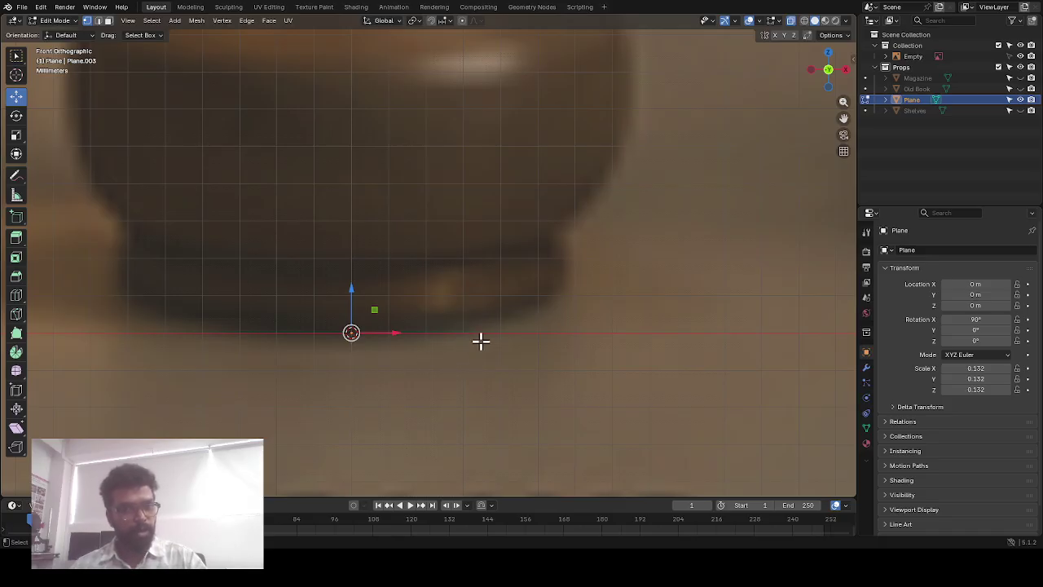
scroll(427, 342, "down", 2)
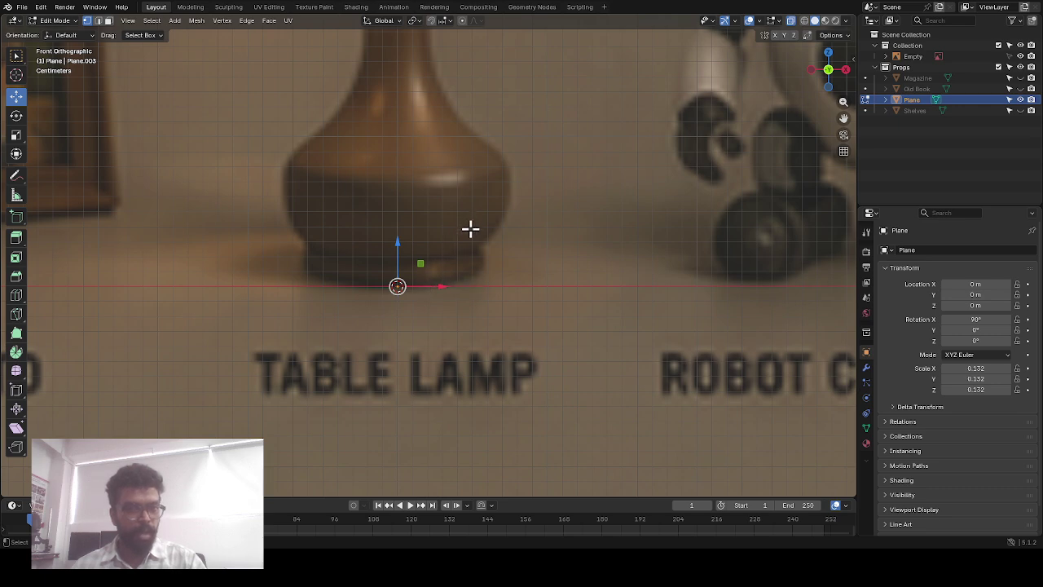
scroll(473, 233, "up", 2)
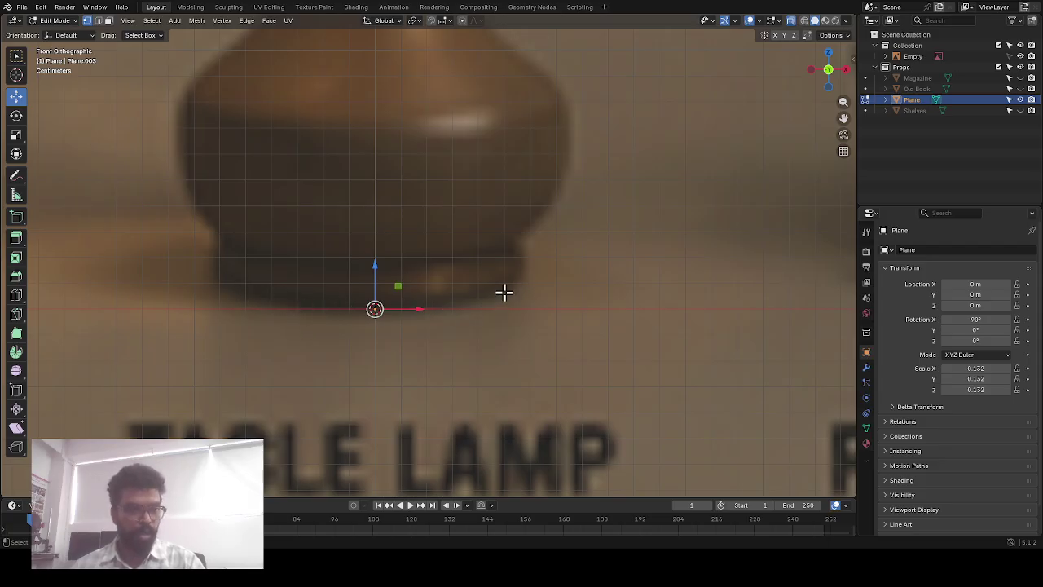
scroll(323, 326, "up", 3)
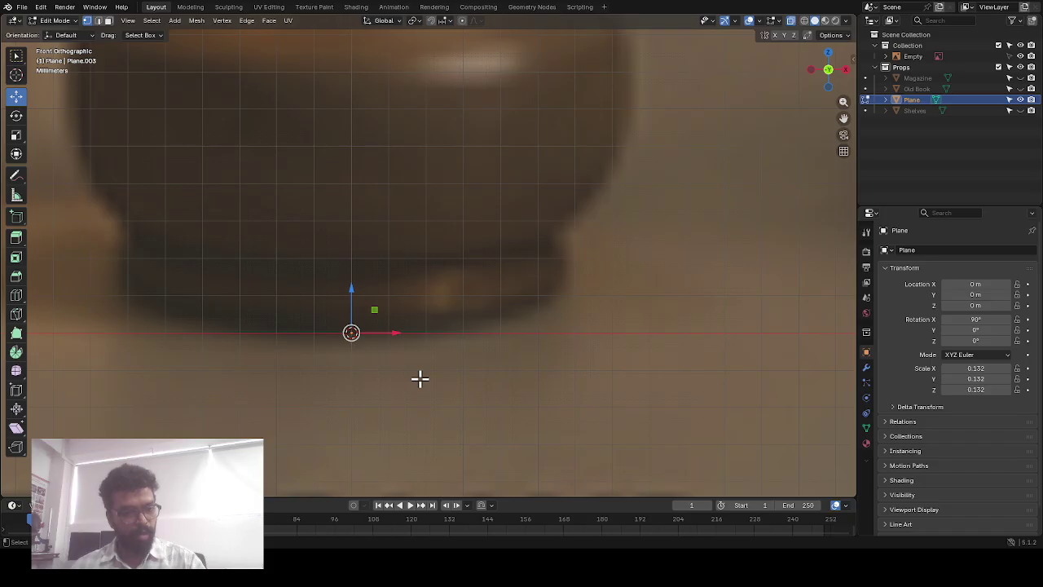
Extrude the vertex along X from the origin to form the flat underside, ending where the lamp's foot starts to curve up
key("g")
key("x")
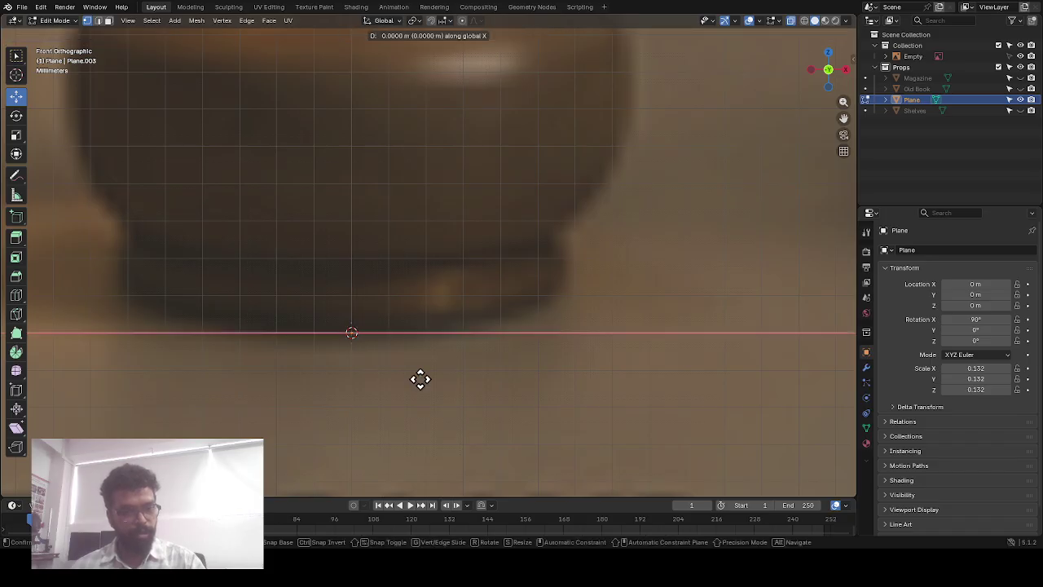
left_click(618, 379)
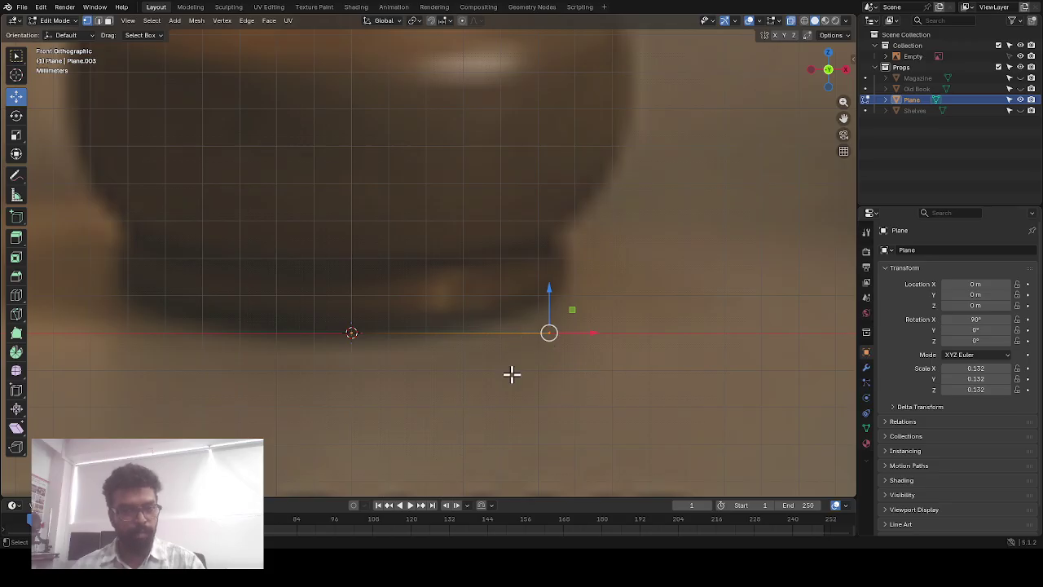
left_click_drag(593, 334, 554, 334)
Trace the lamp foot's rounded side with five successive vertex extrusions, ending in the groove beneath the body
key("g")
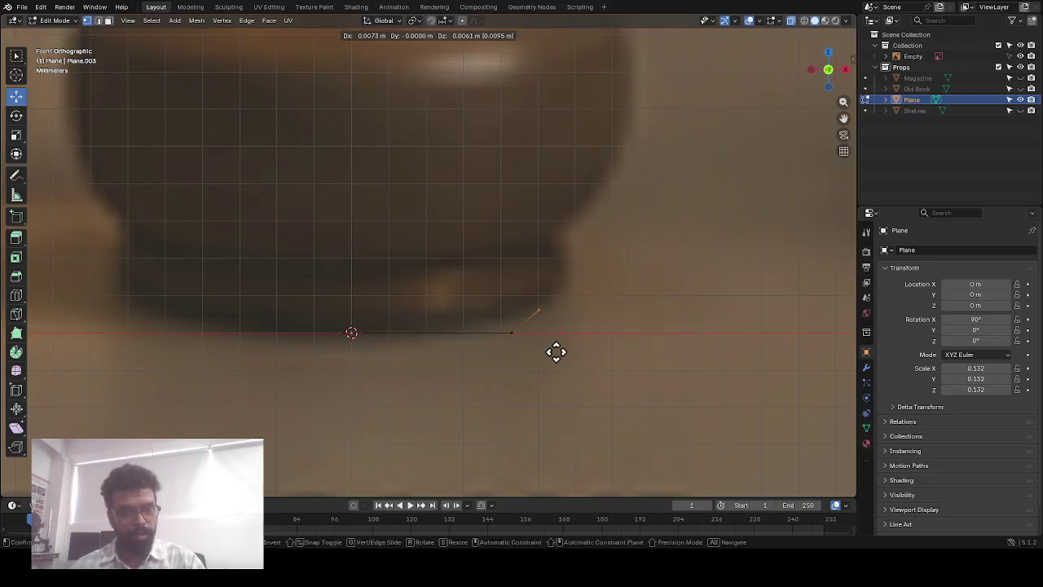
left_click(552, 356)
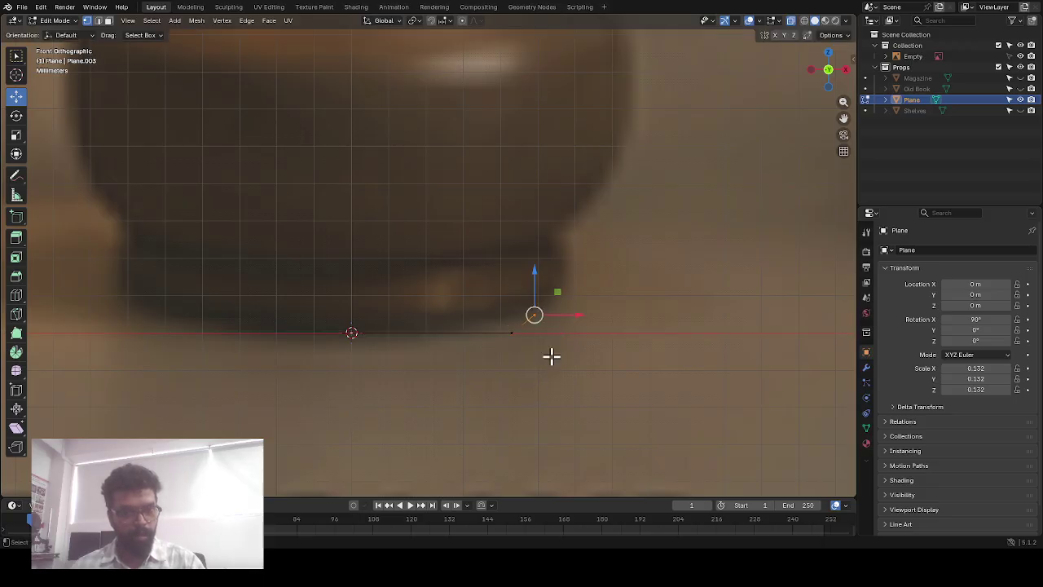
key("e")
left_click(569, 339)
key("e")
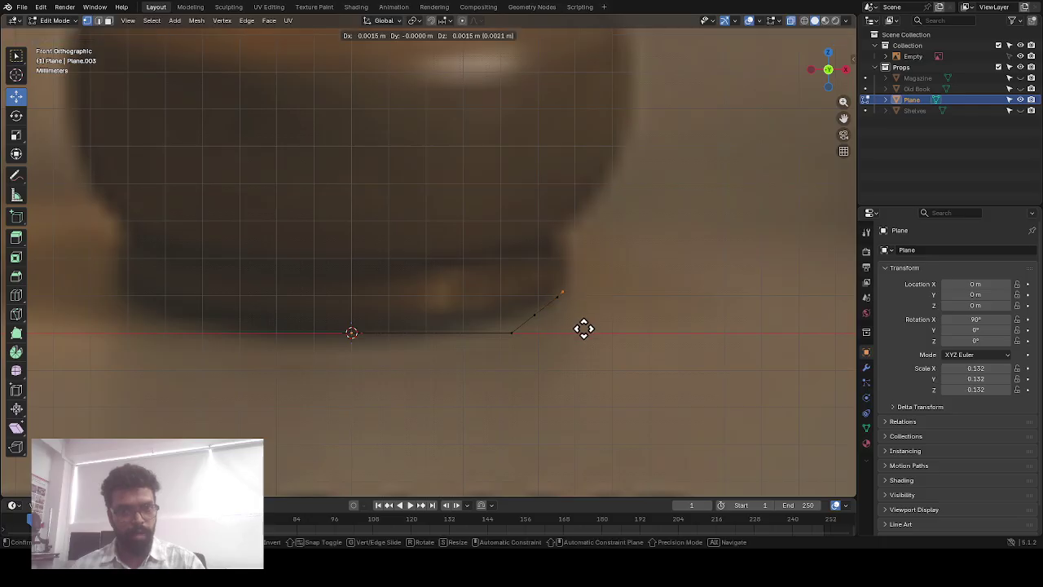
left_click(580, 317)
key("e")
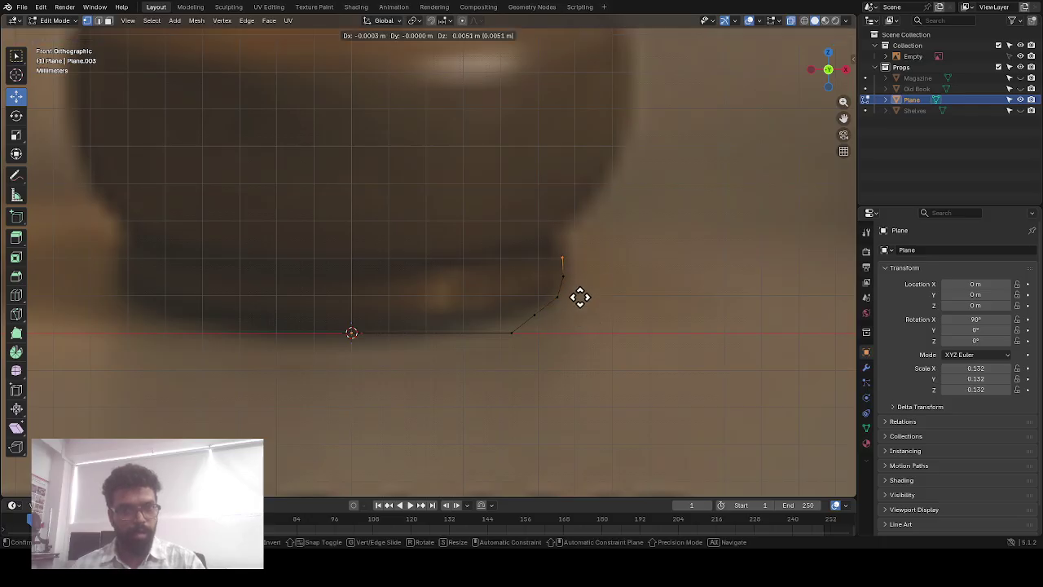
left_click(576, 292)
key("e")
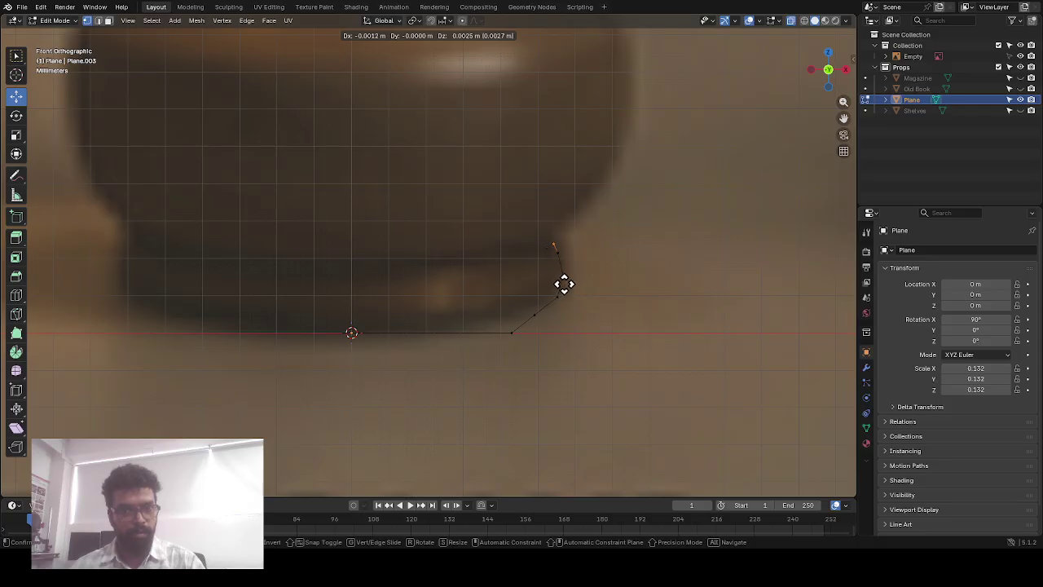
left_click(565, 282)
Trace the lower body's outward curve with four vertex extrusions from the groove toward the lamp's widest part
key("e")
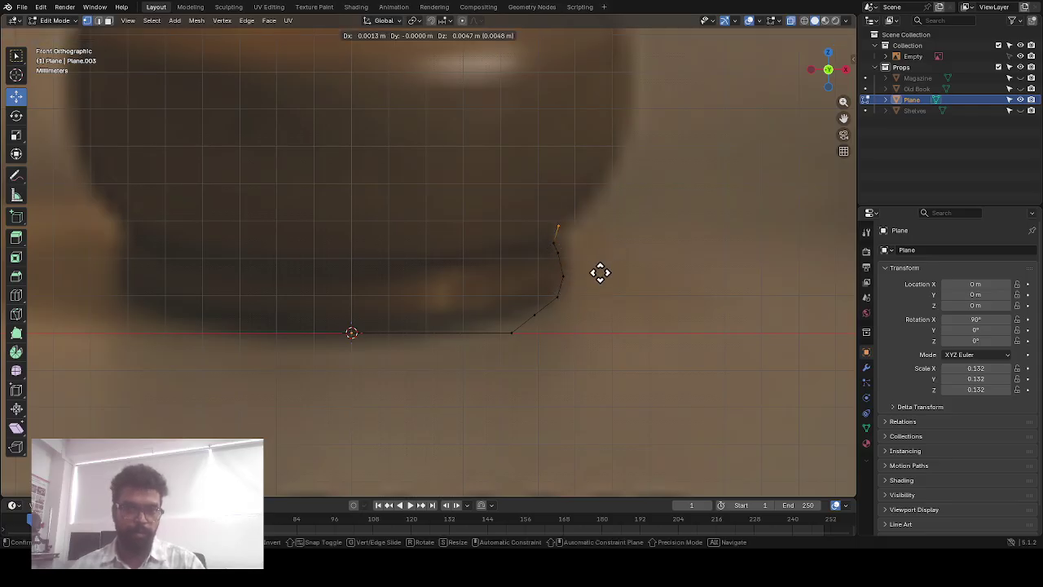
left_click(603, 262)
key("e")
left_click(619, 247)
key("e")
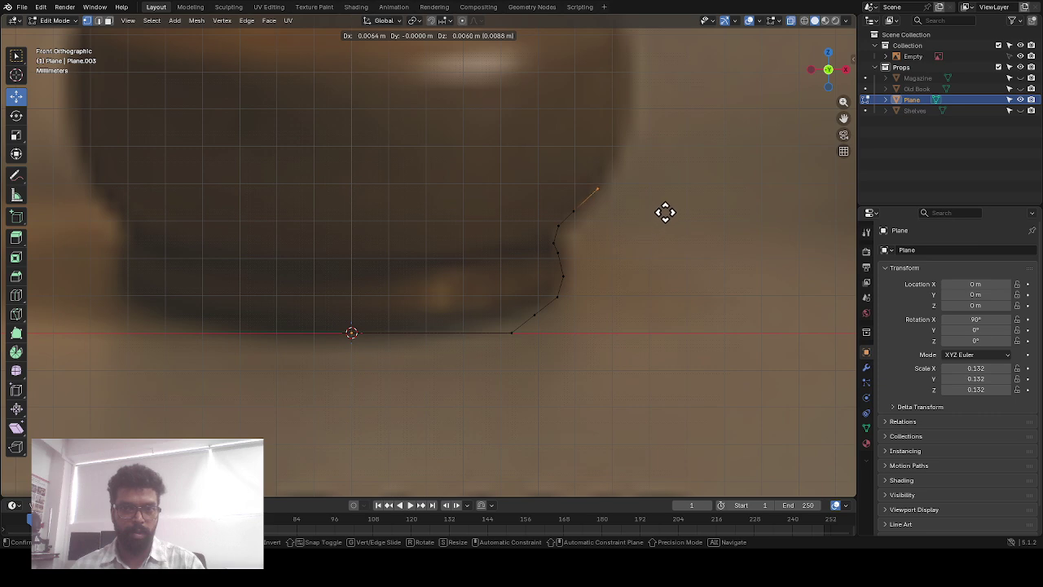
left_click(663, 211)
key("e")
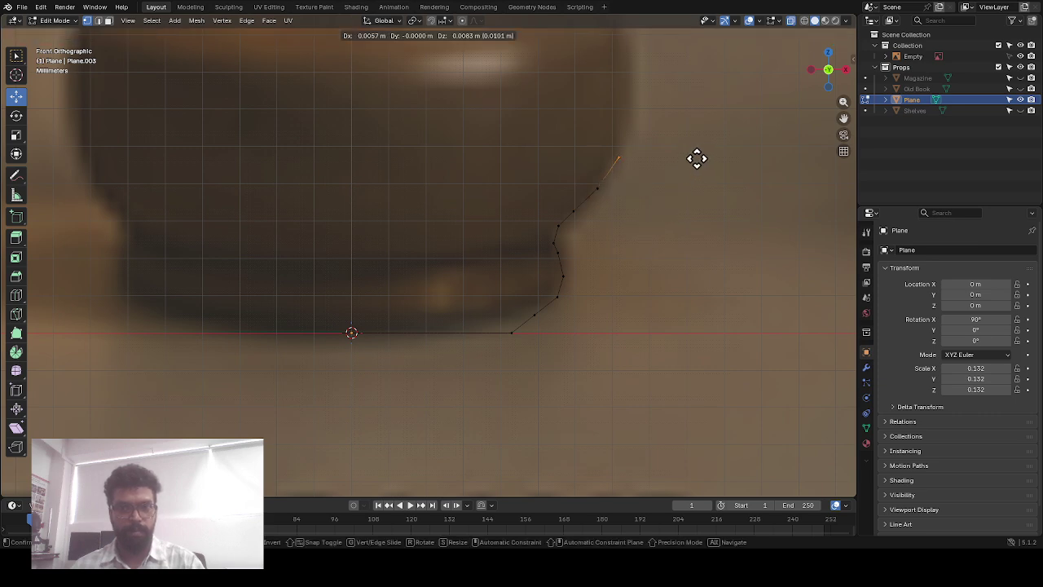
left_click(696, 157)
Extend the profile with two vertex extrusions up the lamp body's widest side to just below the shoulder curve
scroll(680, 257, "down", 3)
scroll(619, 261, "up", 2)
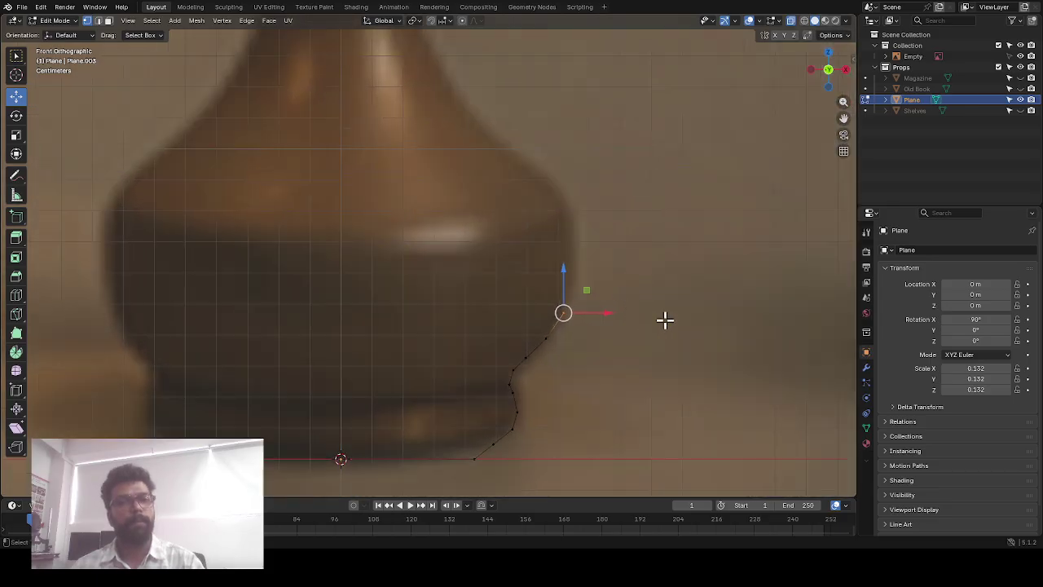
key("e")
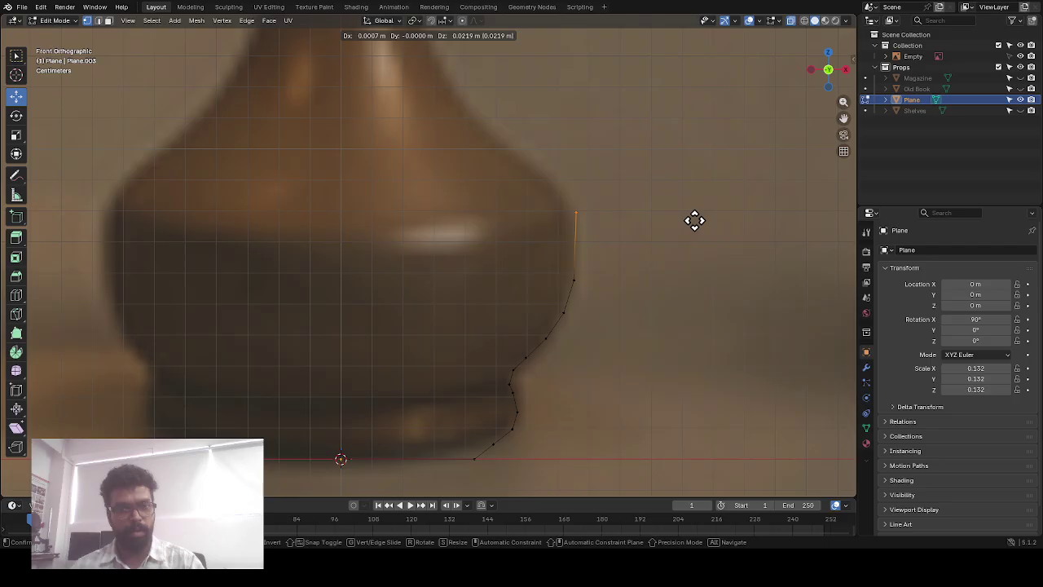
left_click(692, 221)
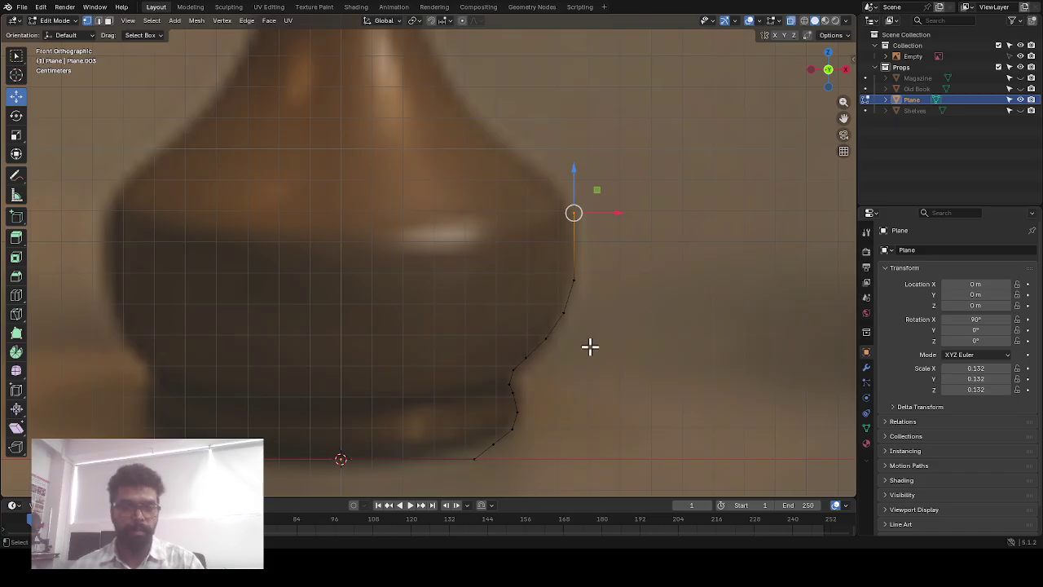
Trace the lamp body's rounded shoulder with five vertex extrusions, heading up and inward to the start of the concave curve
scroll(706, 236, "up", 1)
middle_click_drag(705, 236, 682, 354, "shift")
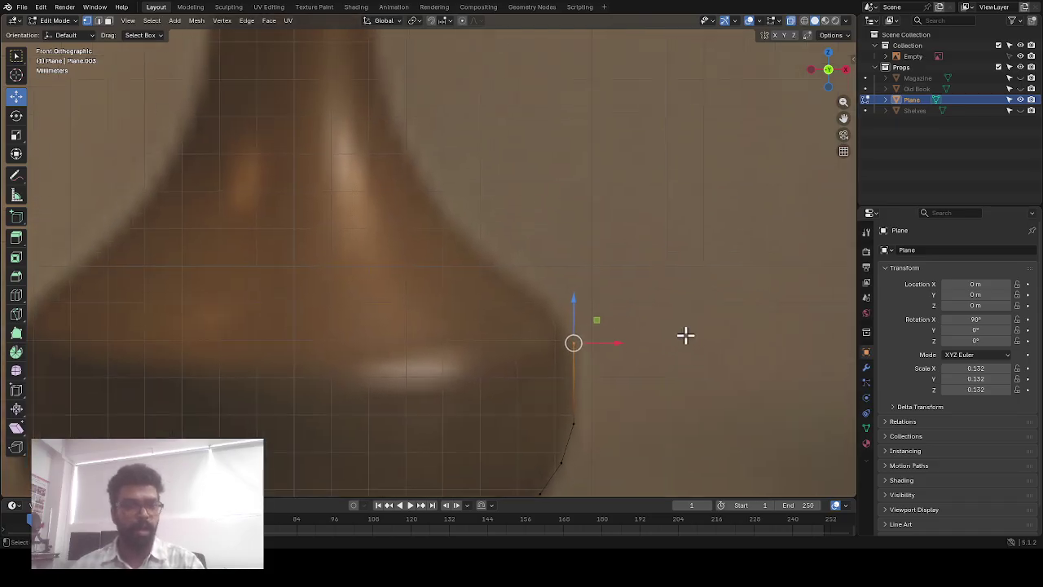
key("e")
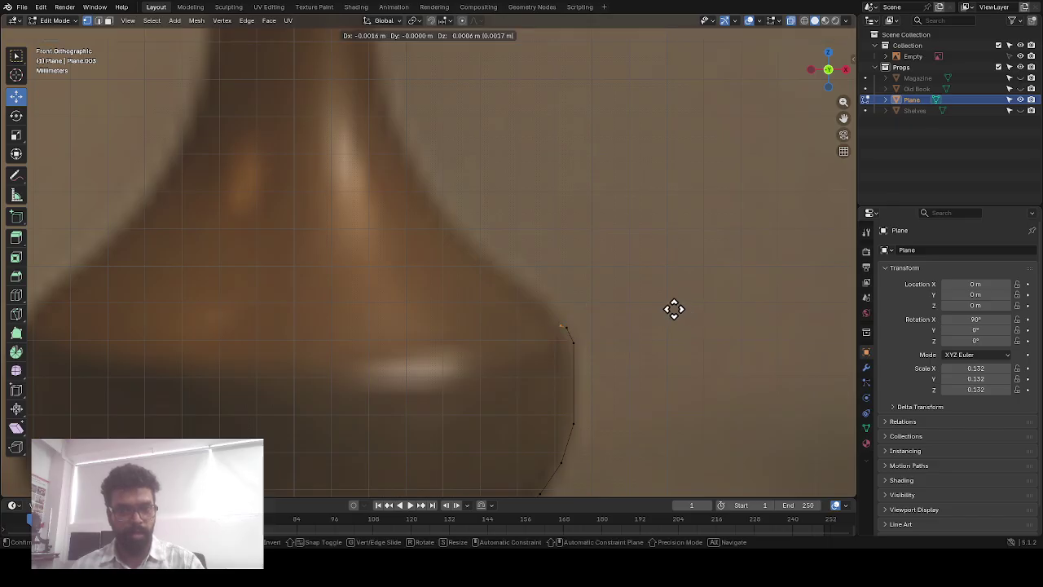
left_click(620, 277)
key("e")
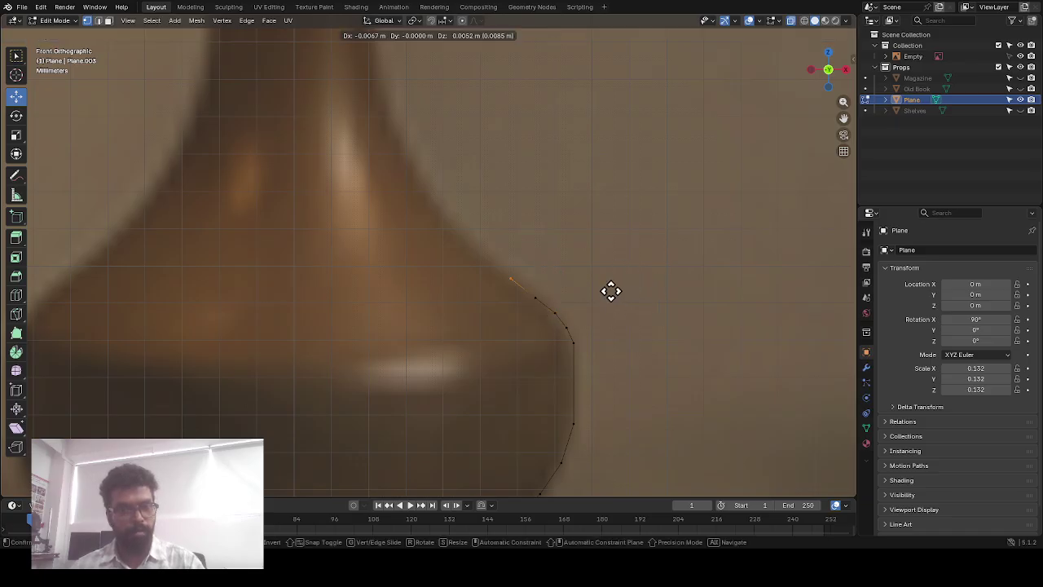
left_click(609, 290)
scroll(600, 249, "up", 2)
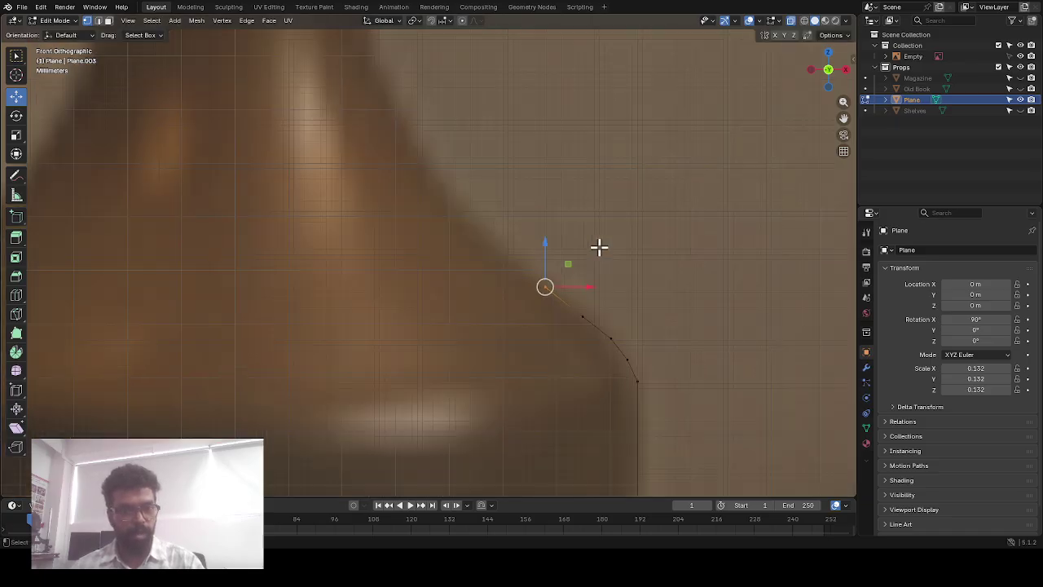
middle_click_drag(629, 202, 620, 271, "shift")
key("e")
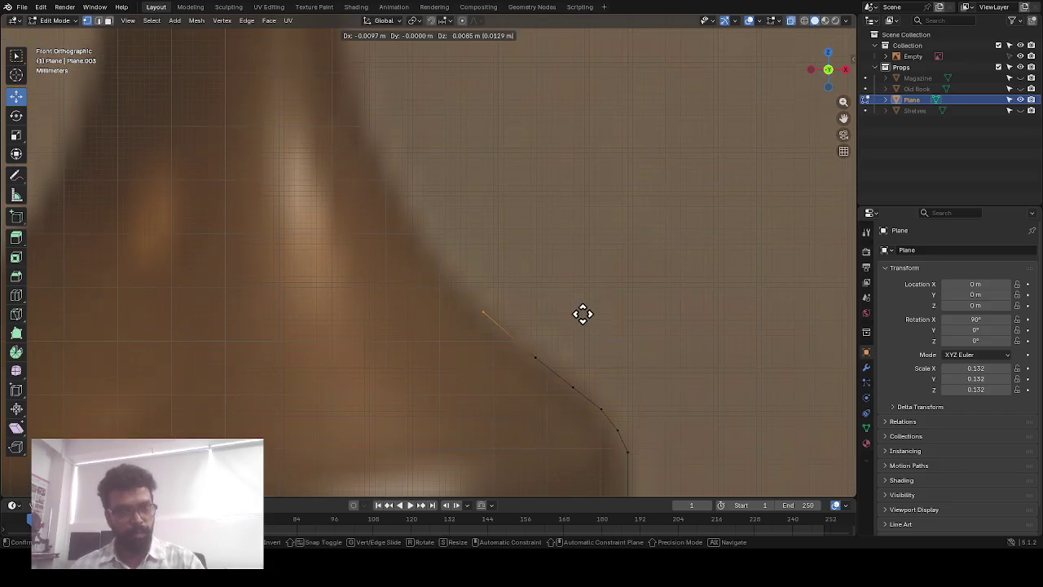
left_click(580, 312)
Trace the concave curve above the shoulder with four vertex extrusions, ending where the straight neck begins
scroll(551, 291, "down", 2)
middle_click_drag(551, 291, 566, 346, "shift")
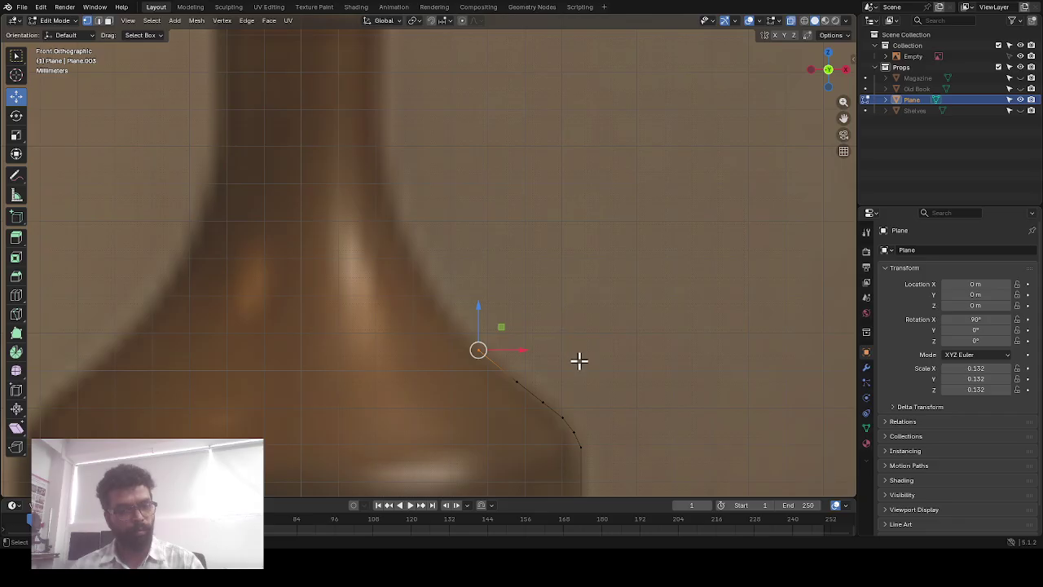
key("e")
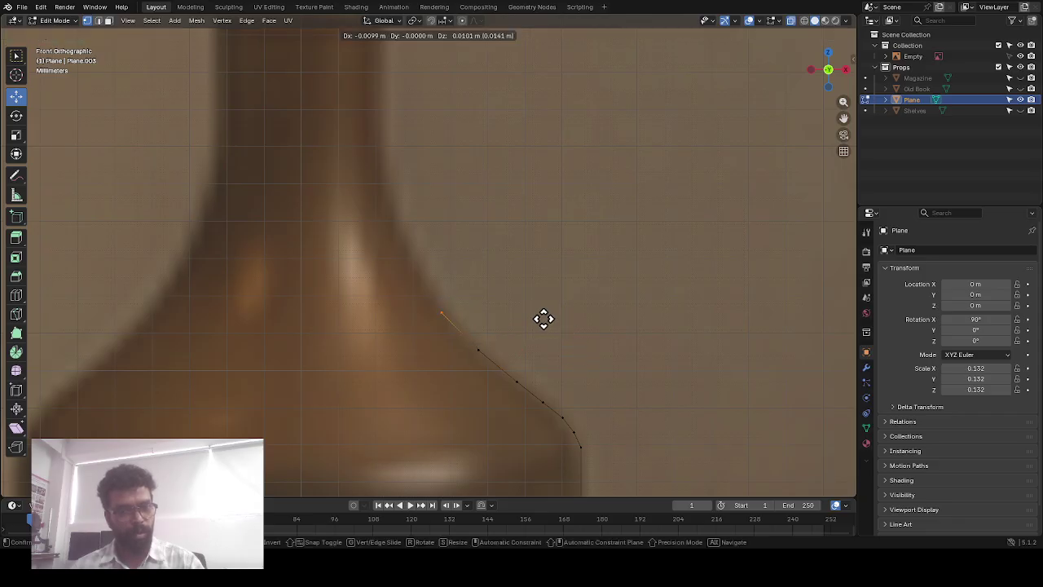
left_click(552, 323)
key("e")
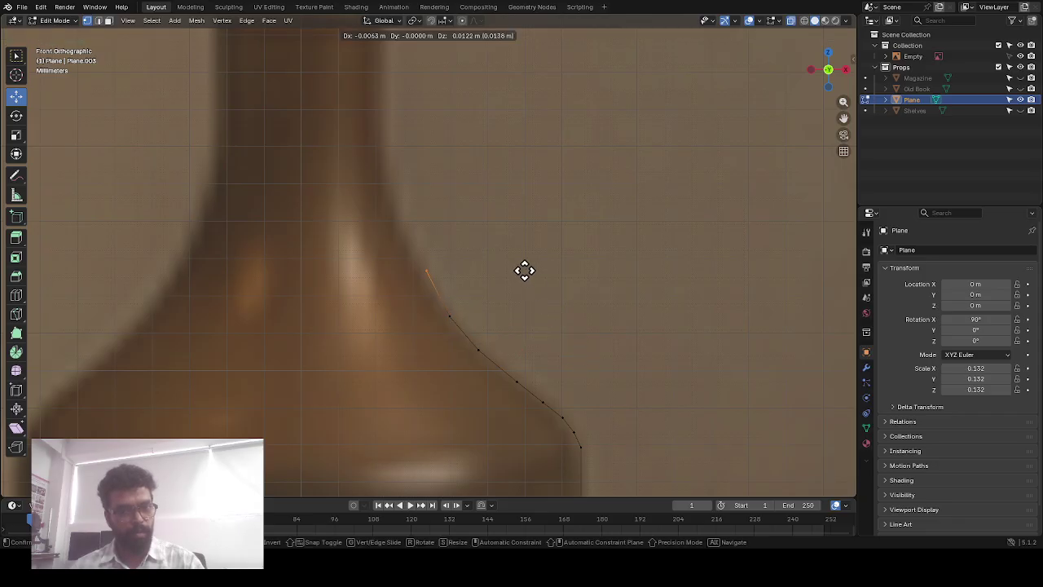
left_click(525, 271)
key("e")
left_click(491, 195)
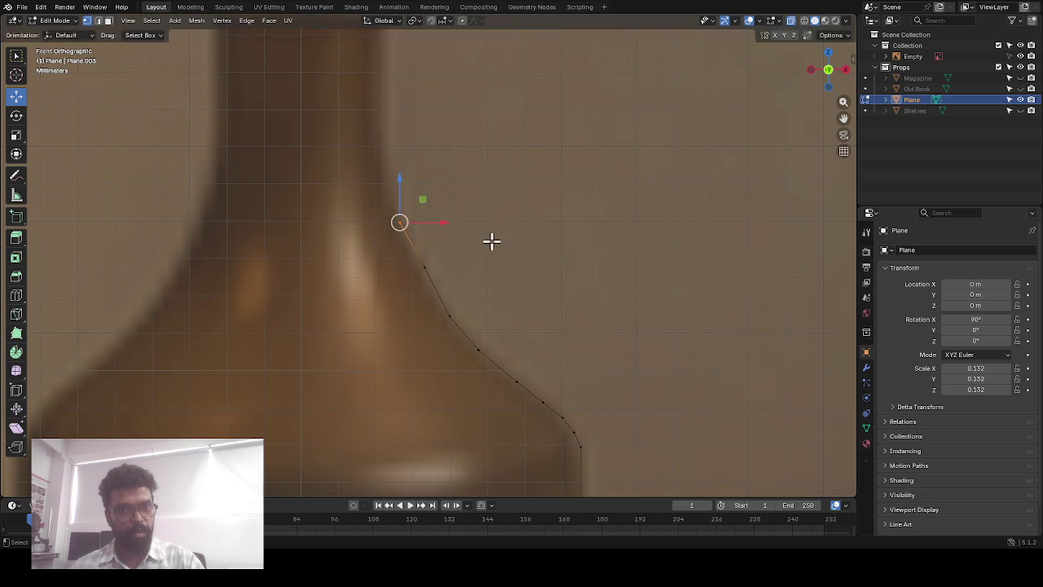
scroll(492, 239, "down", 2)
middle_click_drag(481, 205, 540, 298, "shift")
scroll(540, 298, "up", 2)
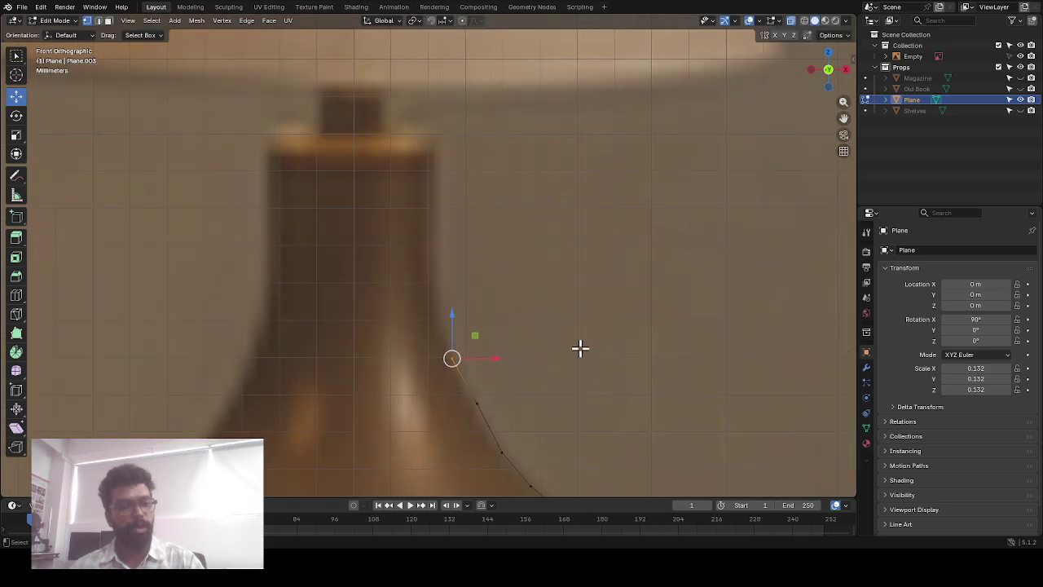
key("e")
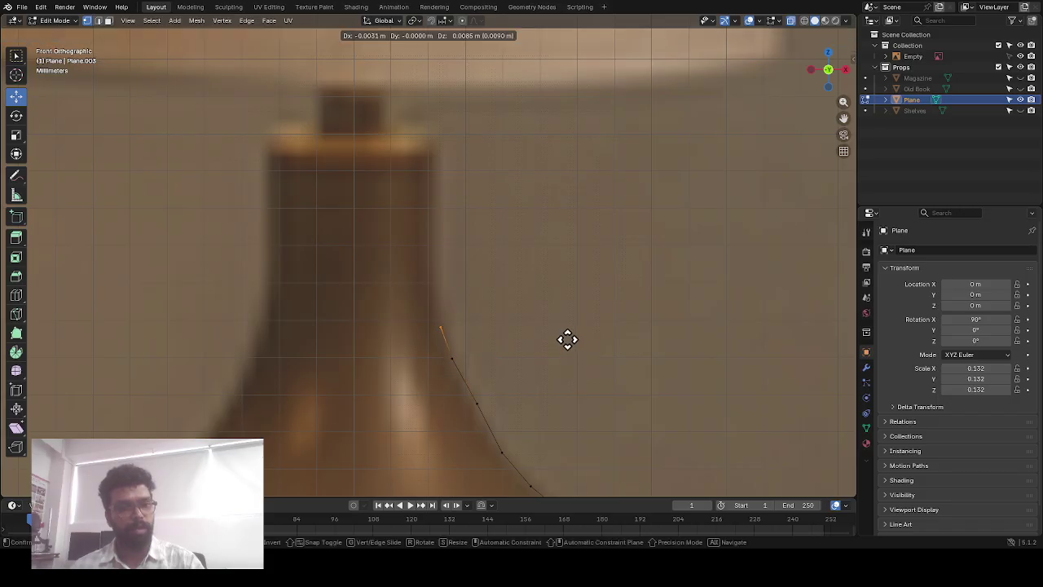
left_click(567, 338)
Move the profile vertex two points below the neck's base inward along X onto the lamp's silhouette
left_click(482, 405)
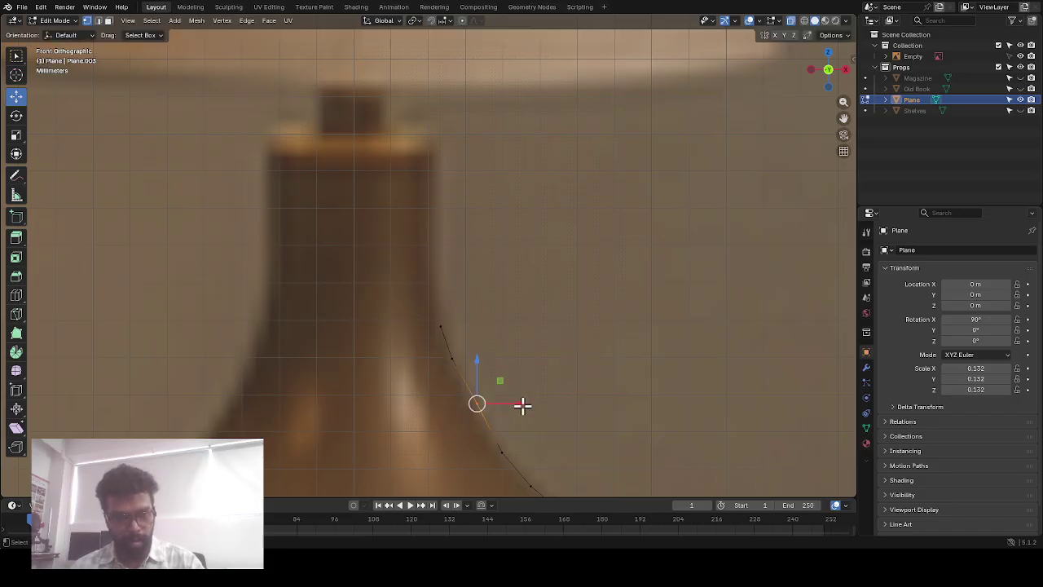
key("g")
key("x")
left_click_drag(512, 406, 512, 406)
left_click(602, 289)
Extrude the end vertex up the straight neck by about 0.05 m to the height of the golden rim
left_click_drag(473, 294, 423, 335)
key("e")
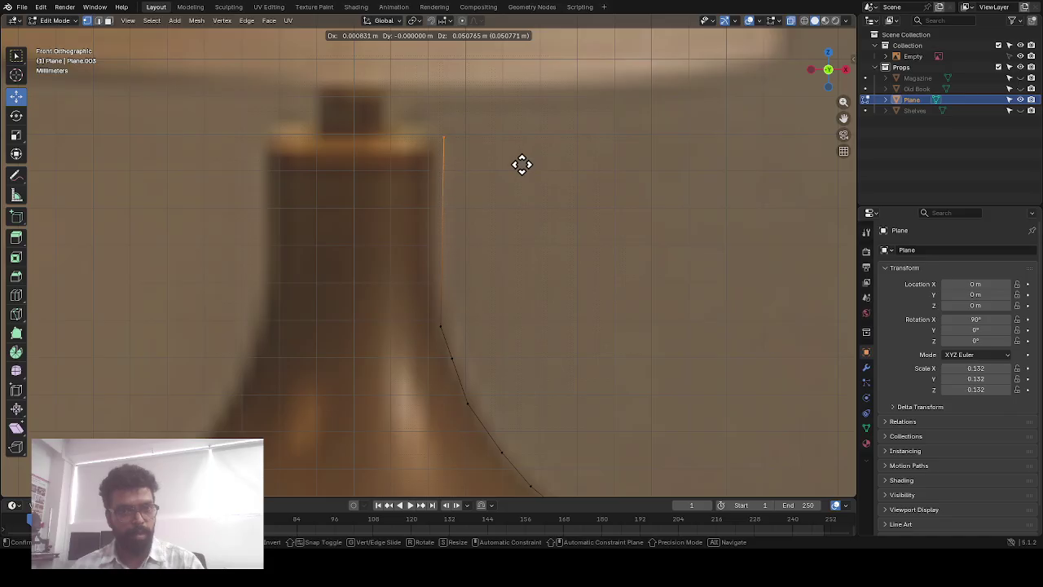
left_click(515, 166)
scroll(572, 317, "down", 2)
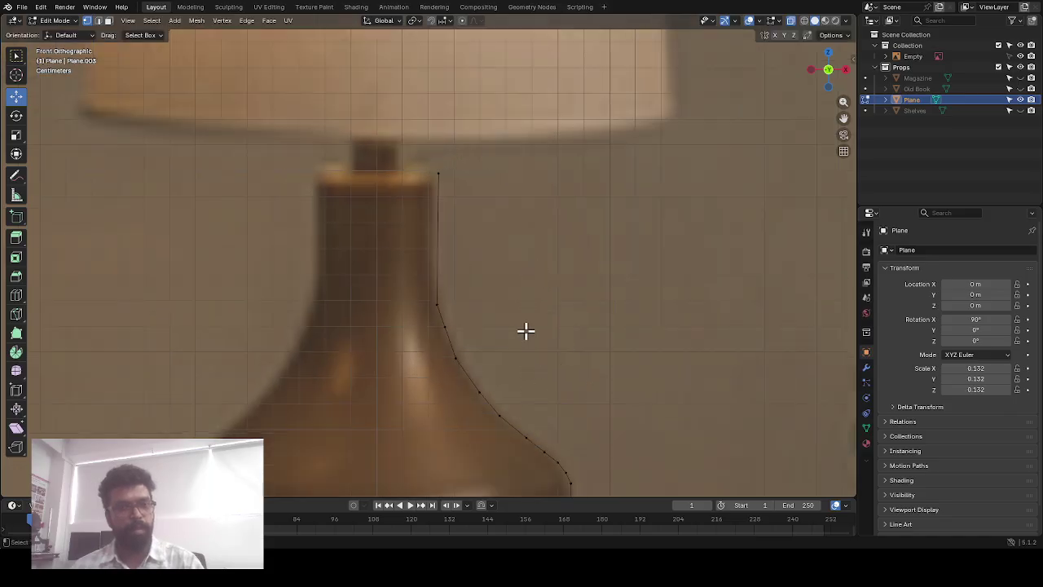
Adjust the vertex directly below the neck's straight segment along X to fit the lamp's outline
scroll(521, 334, "up", 3)
scroll(510, 238, "up", 2)
left_click_drag(489, 229, 416, 255)
key("g")
key("x")
left_click(480, 241)
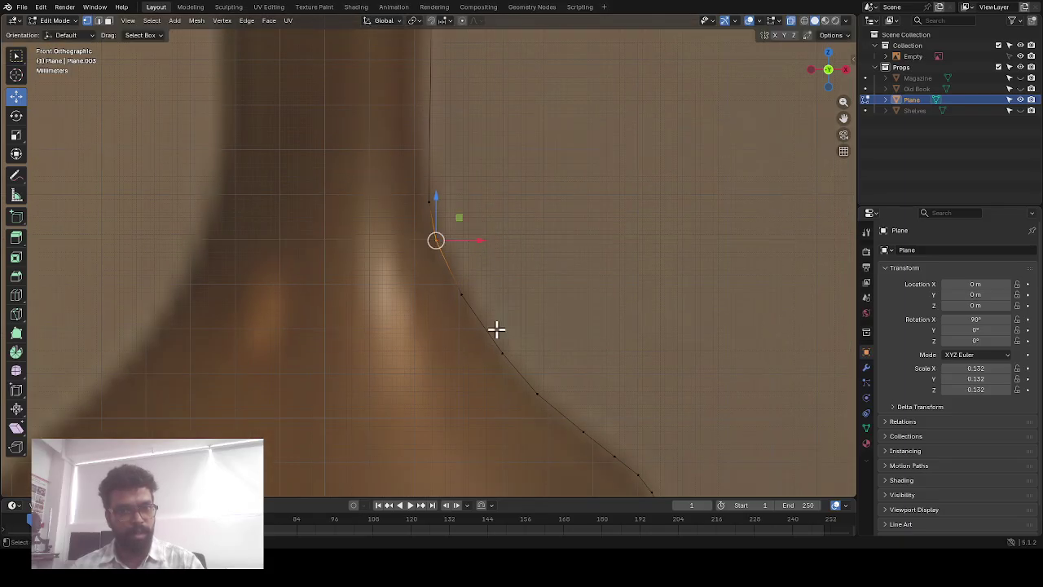
left_click(591, 310)
Move the vertex midway down the concave curve slightly inward along X to smooth the profile
left_click_drag(522, 330, 484, 368)
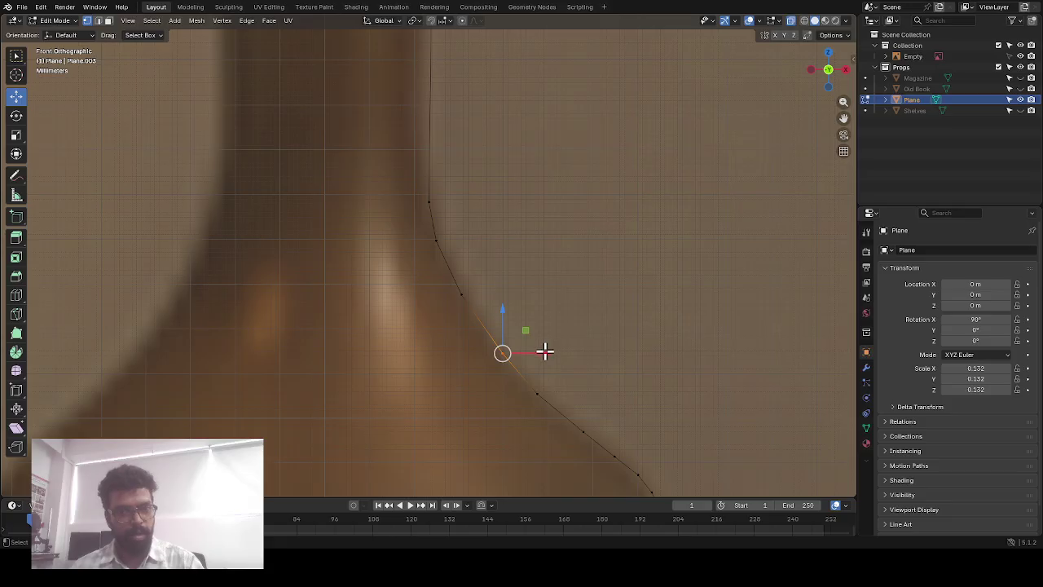
key("g")
key("x")
left_click(533, 354)
left_click(608, 340)
left_click_drag(498, 322, 481, 368)
key("g")
key("x")
left_click(541, 353)
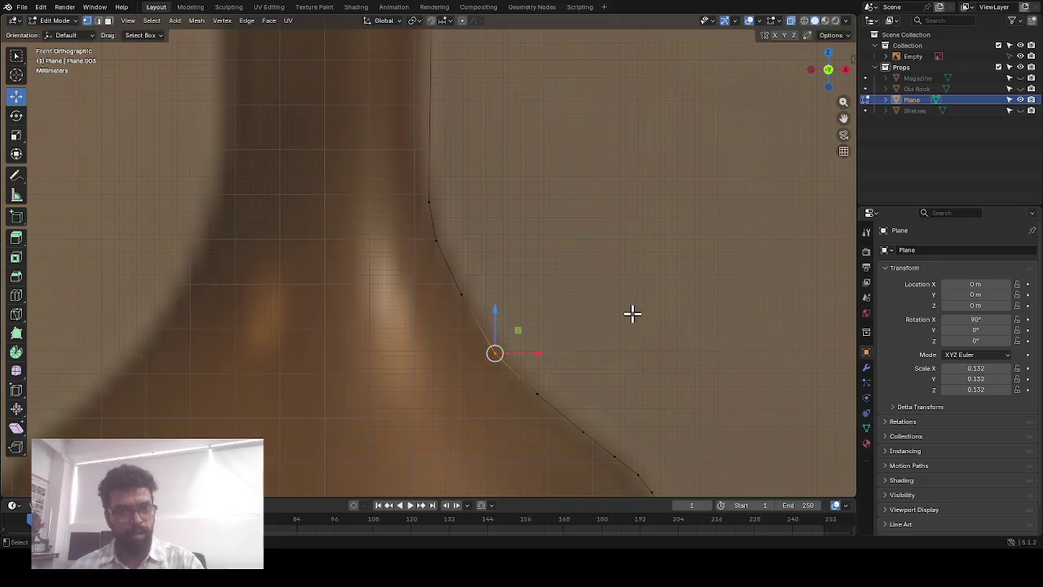
left_click(619, 326)
From the neck's top vertex, extrude a small bevel, a segment inward to the stem, and one up the stem to the shade
scroll(607, 339, "down", 5)
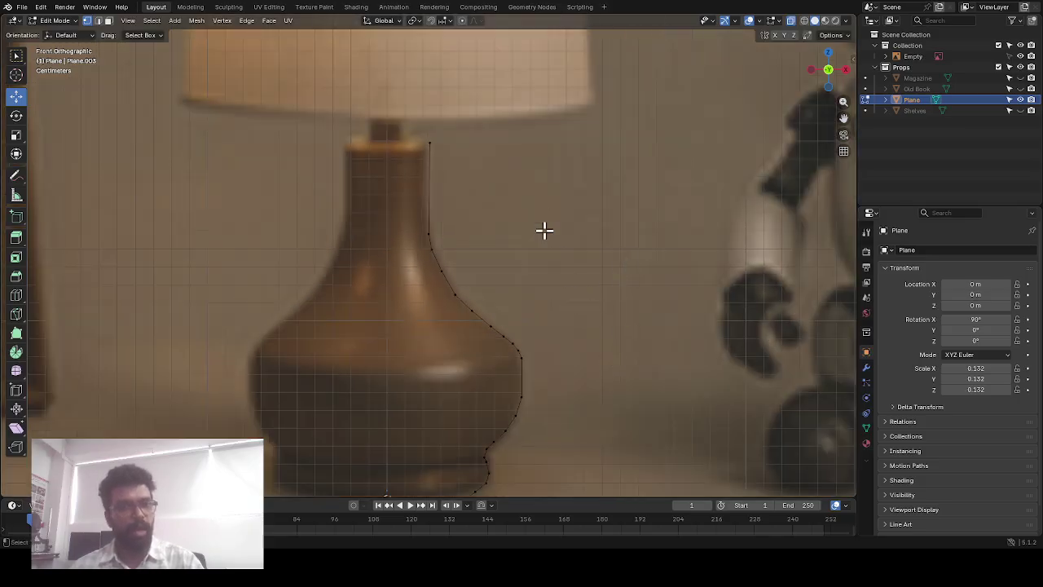
middle_click_drag(563, 139, 573, 274, "shift")
scroll(529, 244, "up", 5)
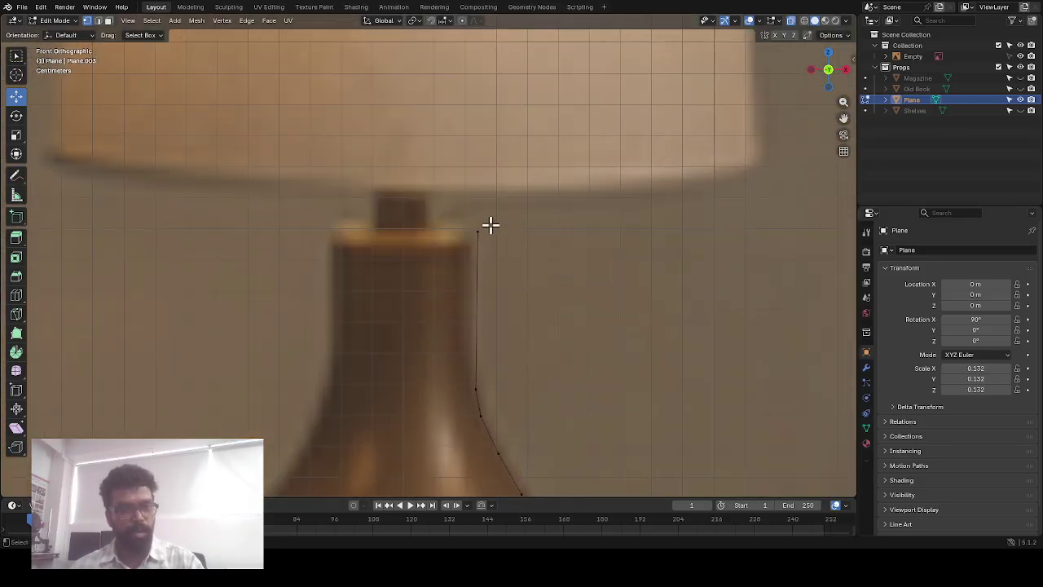
left_click(507, 214)
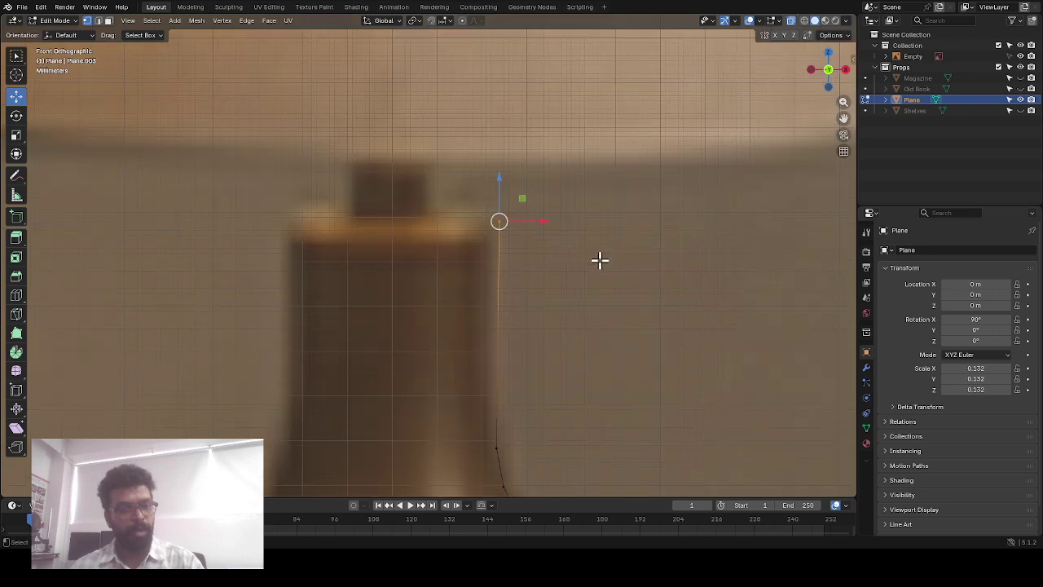
key("g")
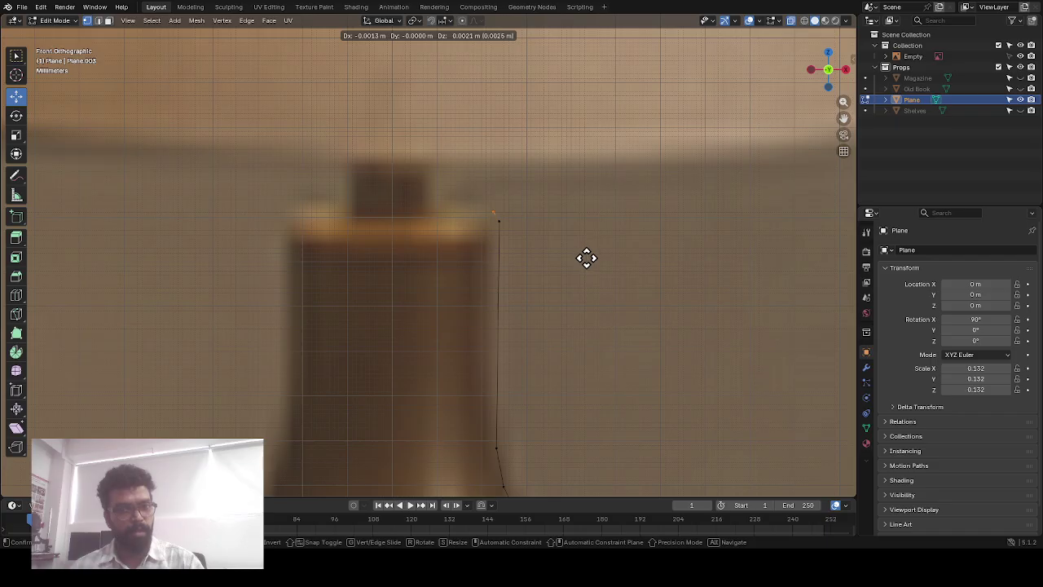
left_click(585, 259)
key("e")
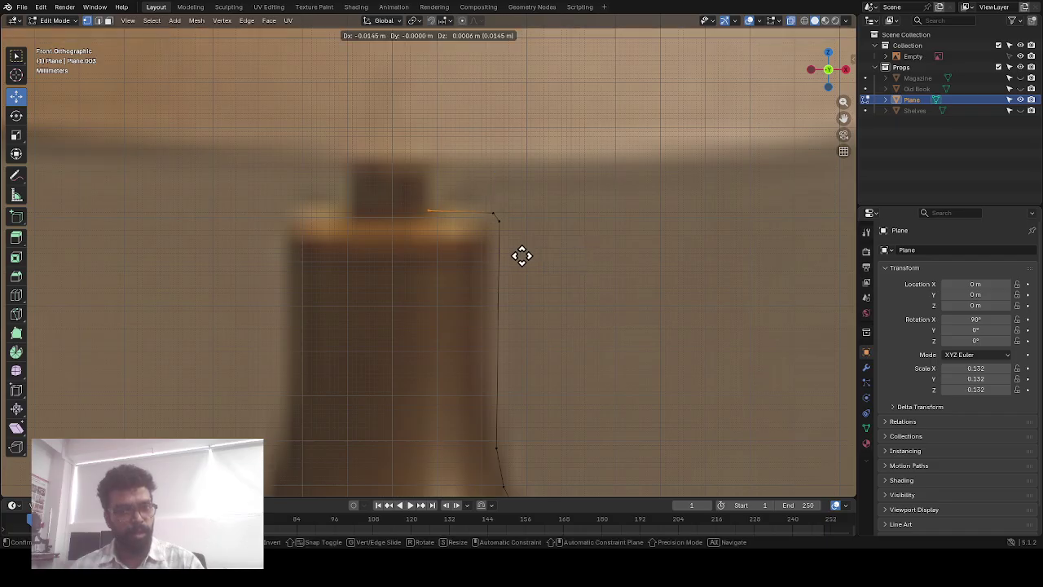
left_click(513, 254)
key("e")
left_click(518, 242)
Extrude the stem's end vertex along Z through the lampshade in two segments, ending at the shade's upper edge
scroll(557, 139, "down", 2)
middle_click_drag(557, 140, 537, 366, "shift")
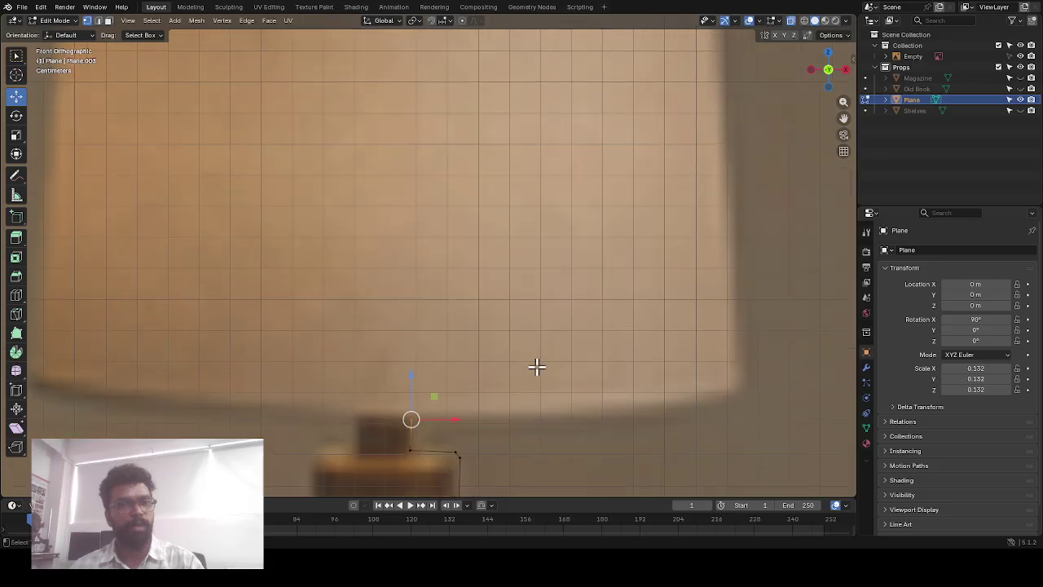
scroll(536, 366, "down", 4)
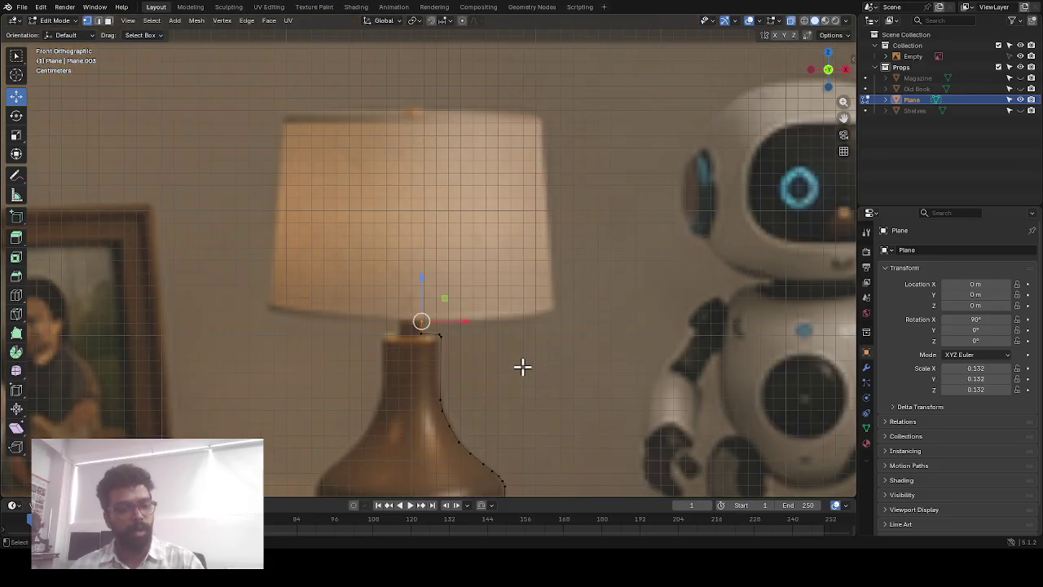
key("e")
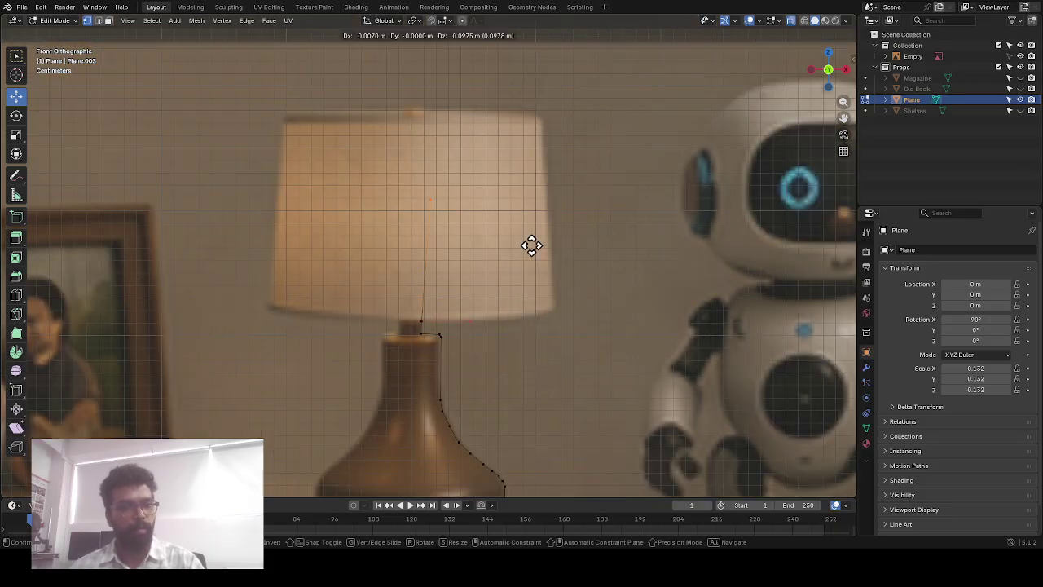
key("z")
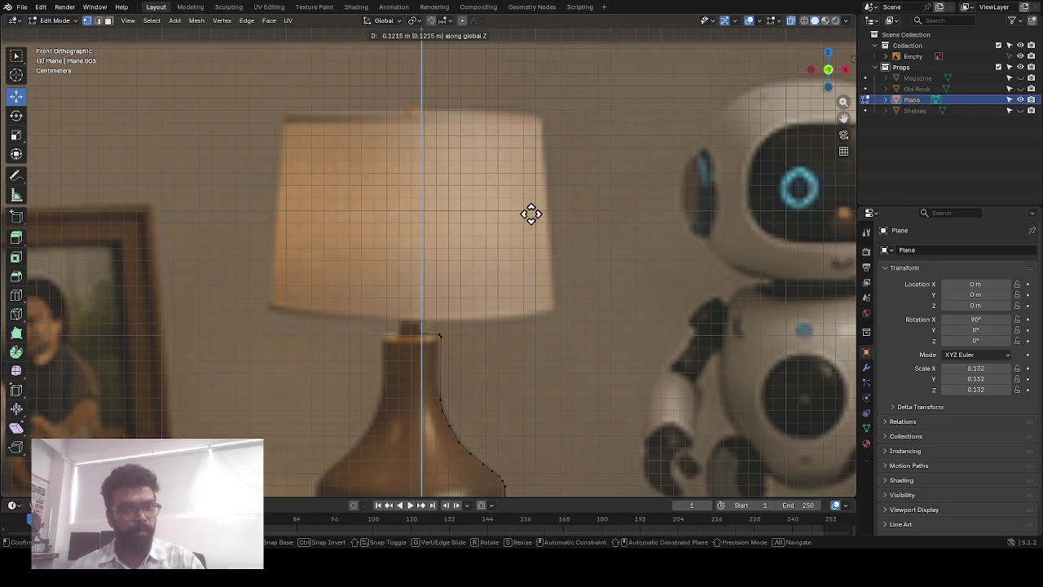
left_click(539, 166)
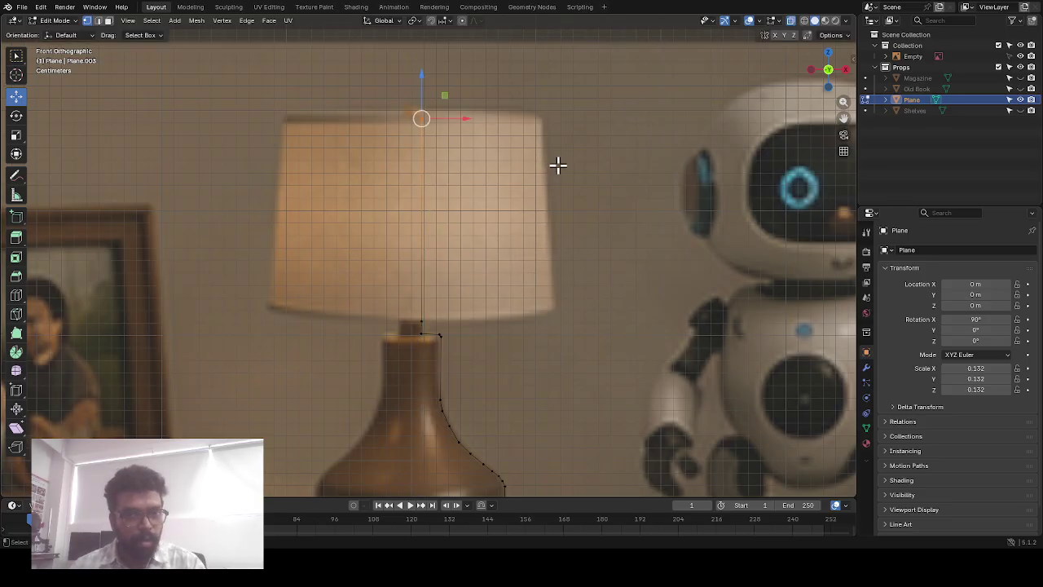
scroll(449, 94, "up", 4)
middle_click_drag(511, 172, 414, 255, "shift")
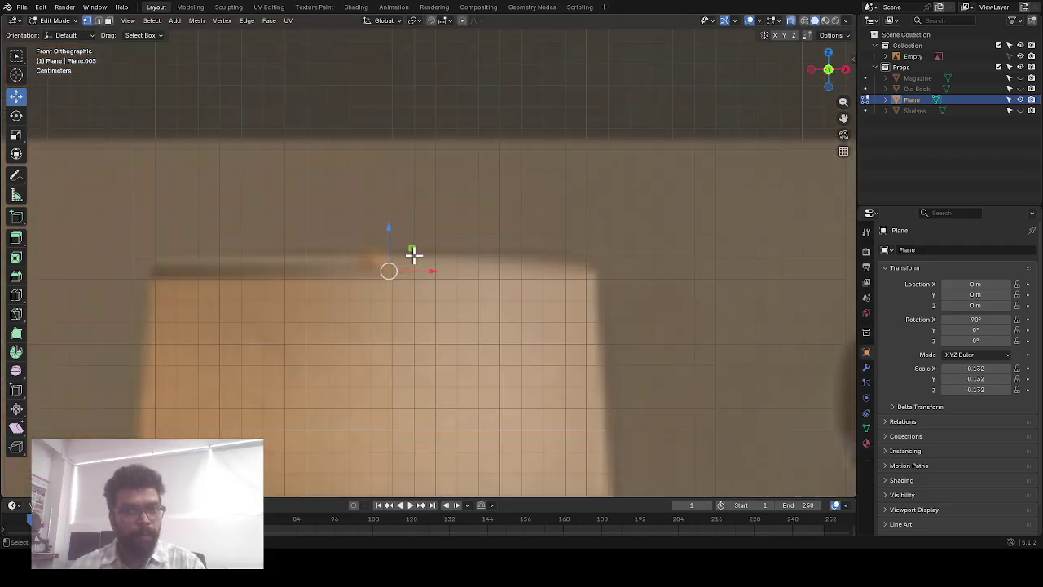
key("e")
key("z")
left_click(389, 205)
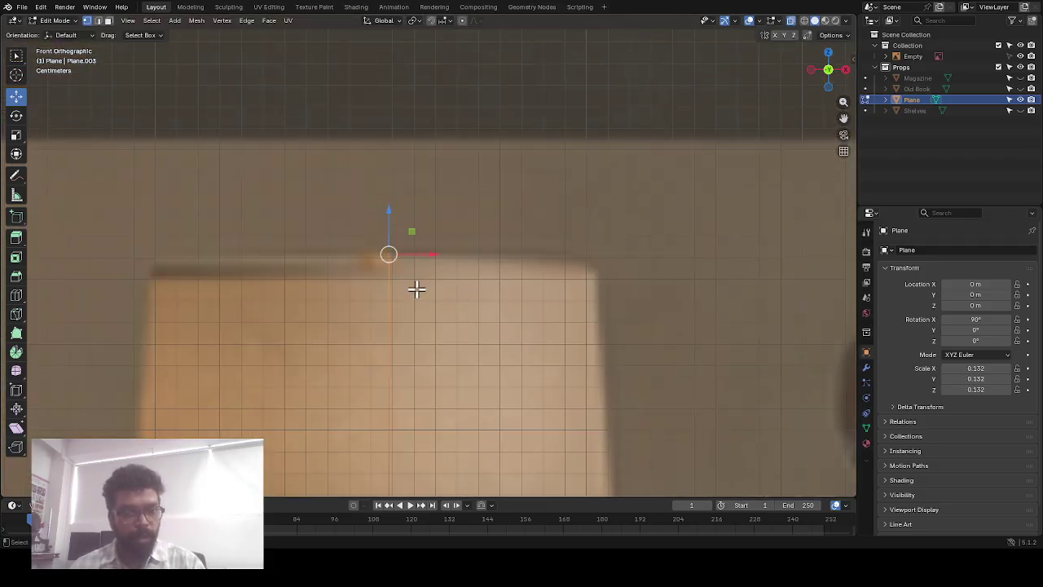
Move the vertex between the flat underside and the foot's side about 1 mm outward and slightly down to round the corner
scroll(417, 289, "down", 4)
middle_click_drag(510, 367, 484, 151, "shift")
scroll(484, 152, "down", 1)
scroll(478, 256, "up", 4)
mouse_move(477, 255)
middle_mouse_down("shift")
mouse_move(522, 186)
mouse_move(534, 81)
middle_mouse_up("shift")
scroll(480, 263, "up", 8)
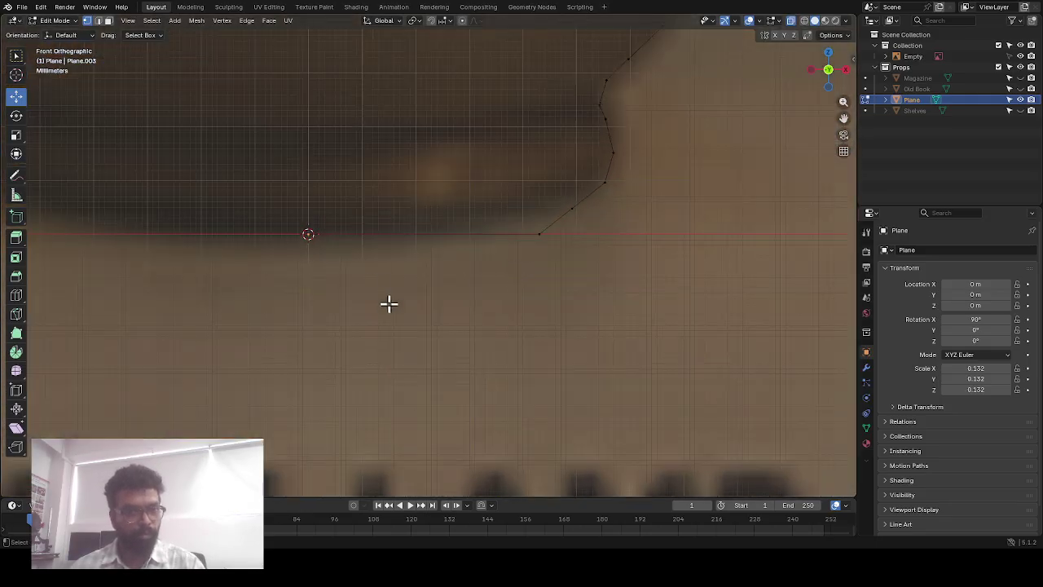
scroll(410, 286, "down", 5)
scroll(492, 286, "up", 5)
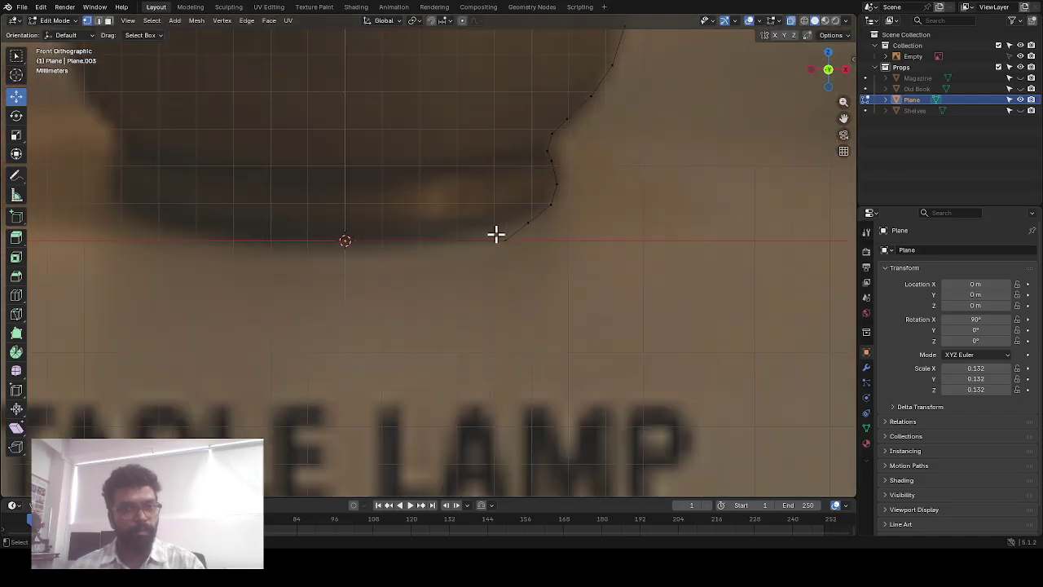
scroll(505, 253, "down", 1)
scroll(522, 270, "up", 3)
left_click_drag(622, 207, 578, 170)
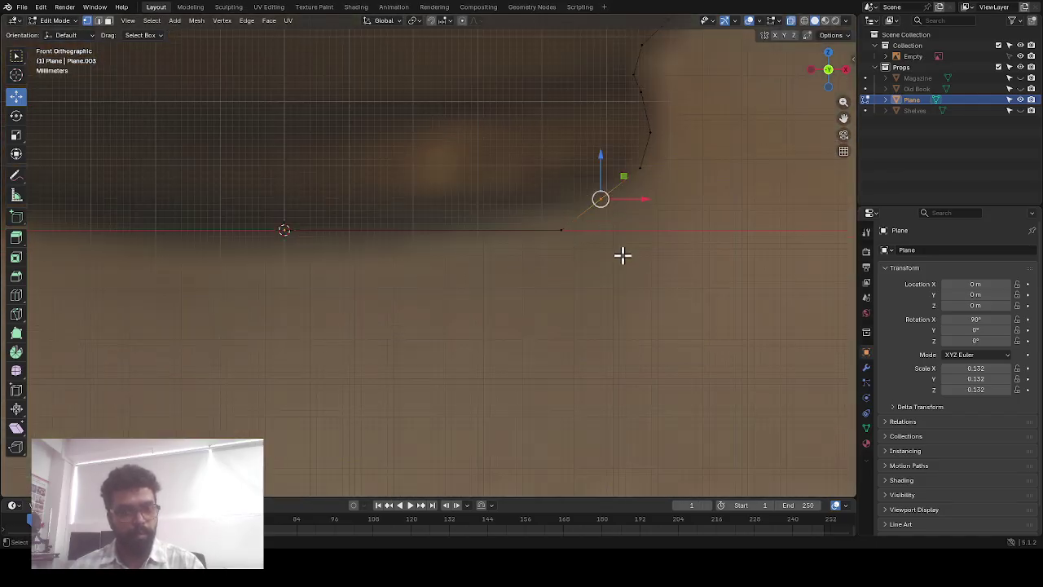
key("g")
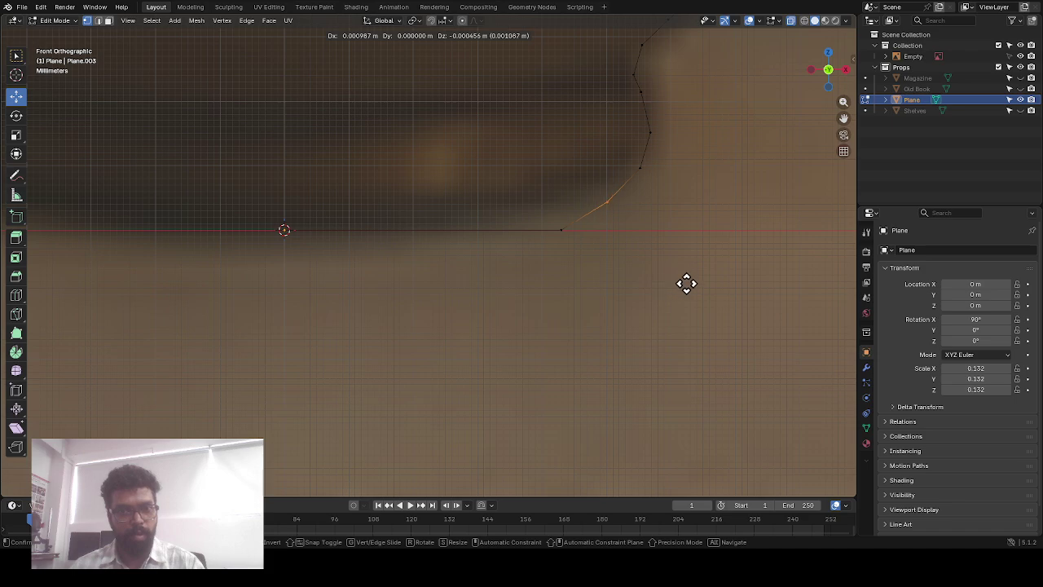
left_click(682, 280)
left_click(620, 310)
scroll(399, 259, "down", 4)
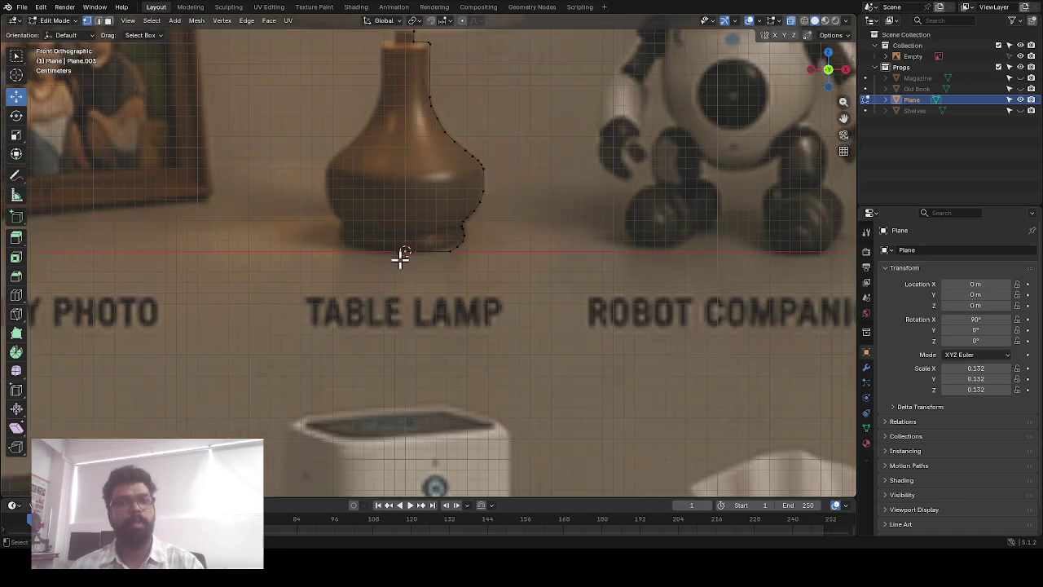
scroll(421, 177, "up", 4, "shift")
scroll(351, 214, "up", 2)
scroll(353, 228, "down", 2)
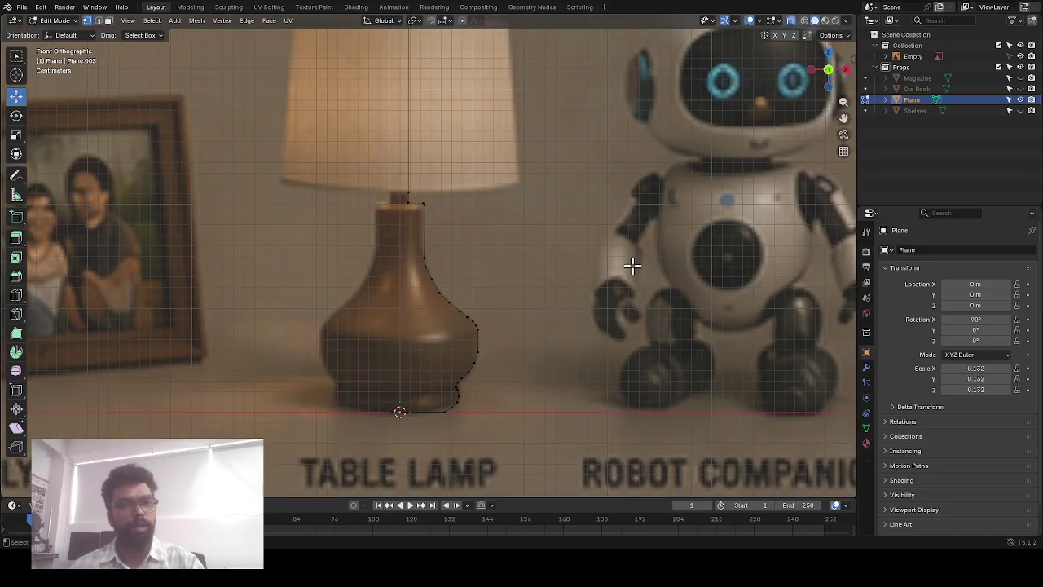
Return to Object Mode and add a Screw modifier to the lamp profile, revolving it 360° around the Y axis
scroll(401, 257, "down", 1)
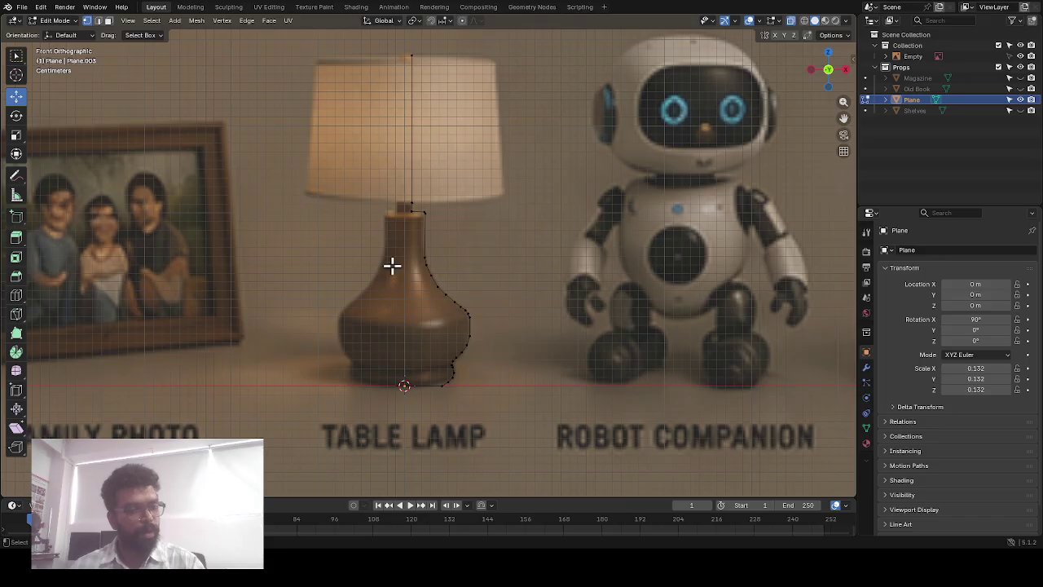
key("Tab")
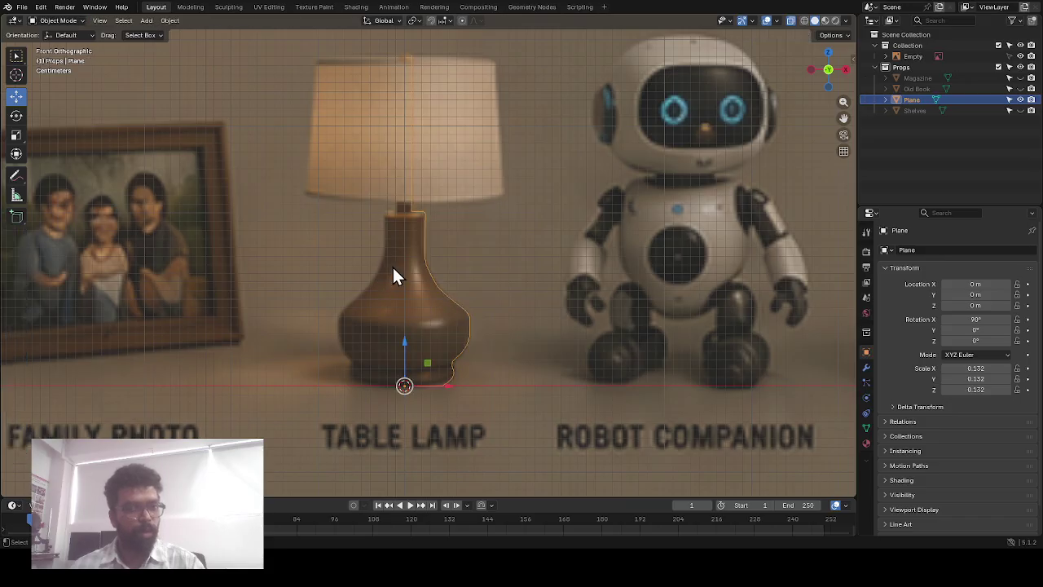
left_click(868, 368)
left_click(964, 249)
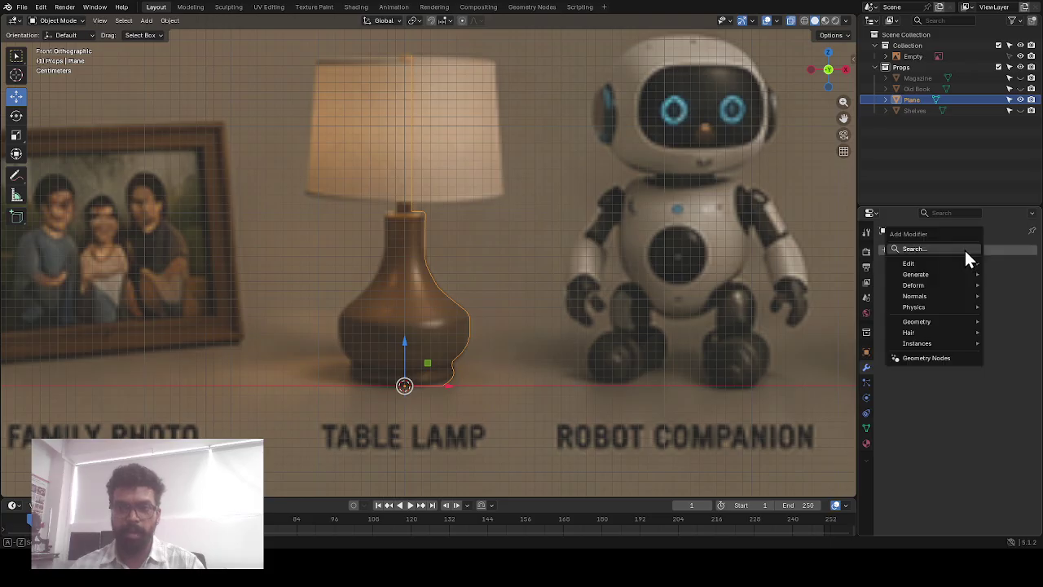
mouse_move(938, 277)
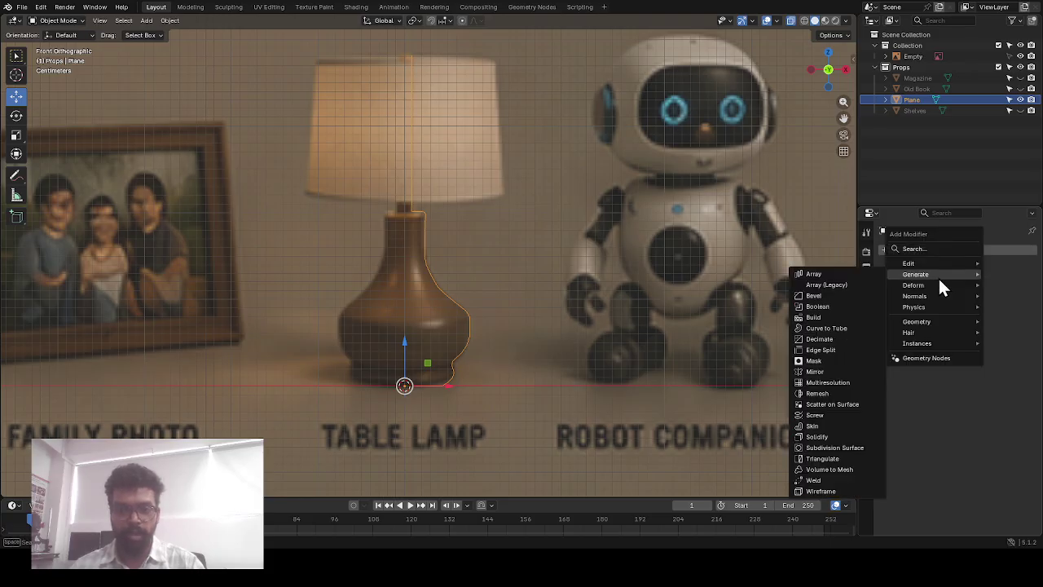
left_click(837, 414)
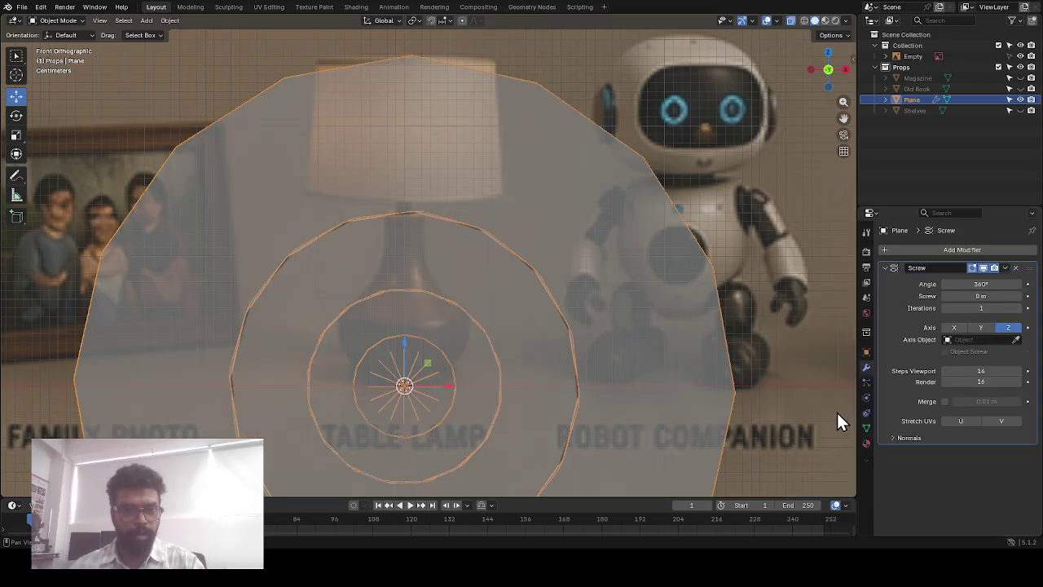
left_click(984, 327)
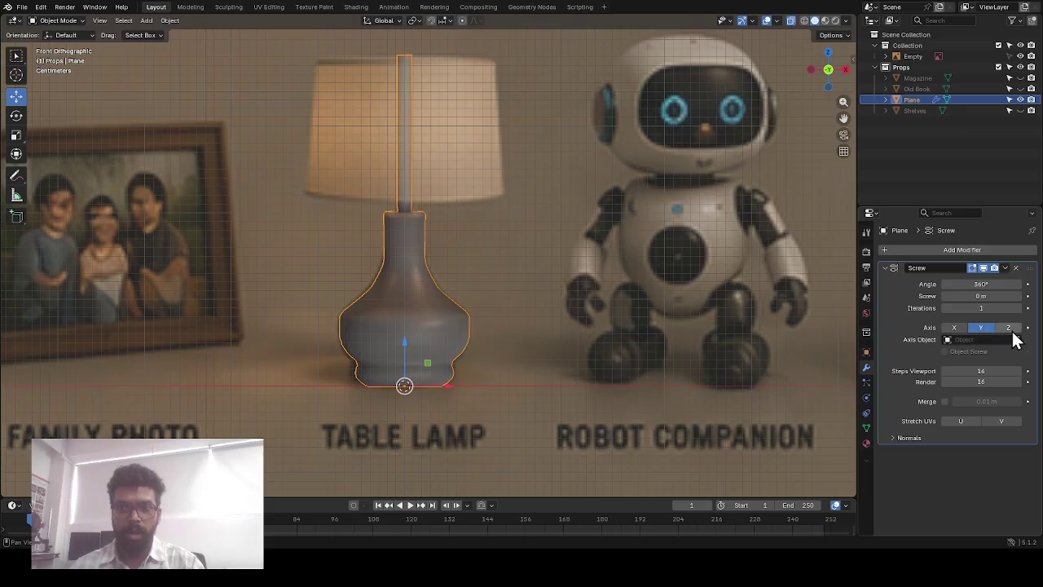
Try the Z axis for the Screw modifier and switch it back to Y
left_click(1009, 328)
scroll(377, 294, "down", 3)
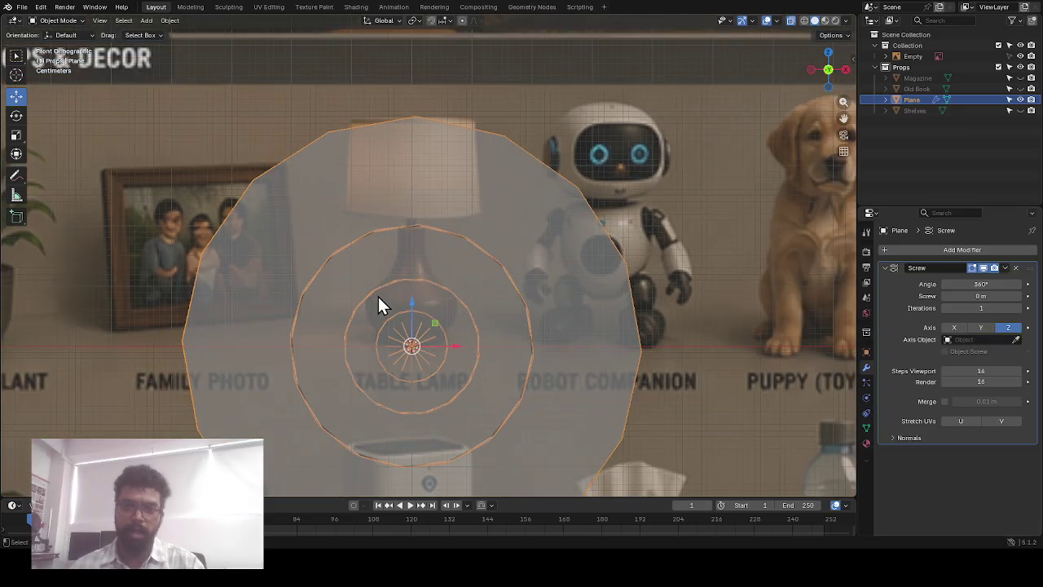
left_click(981, 329)
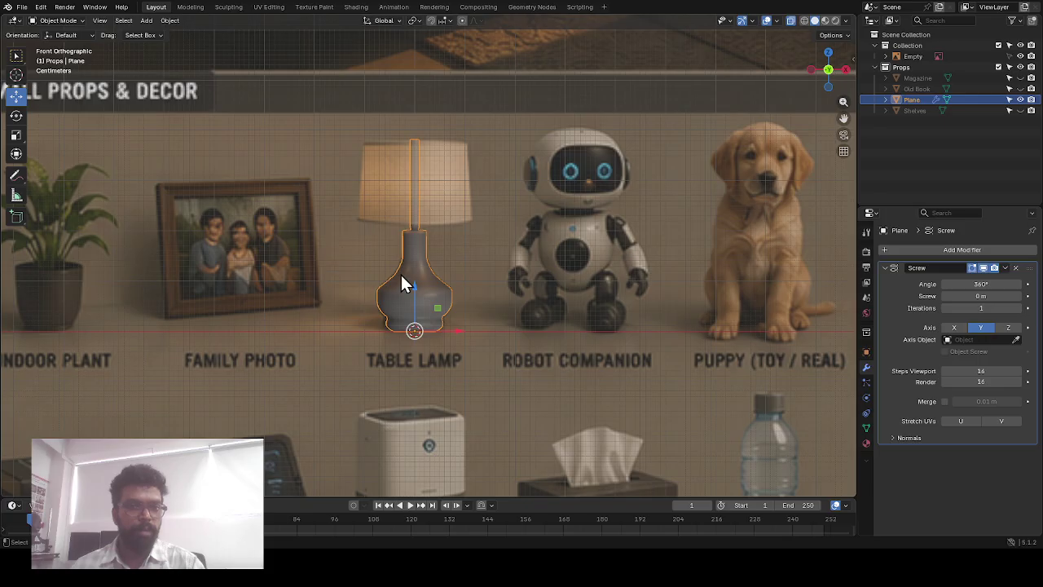
Examine the revolved lamp base against the reference image from the front and from raised angles
scroll(374, 285, "up", 3)
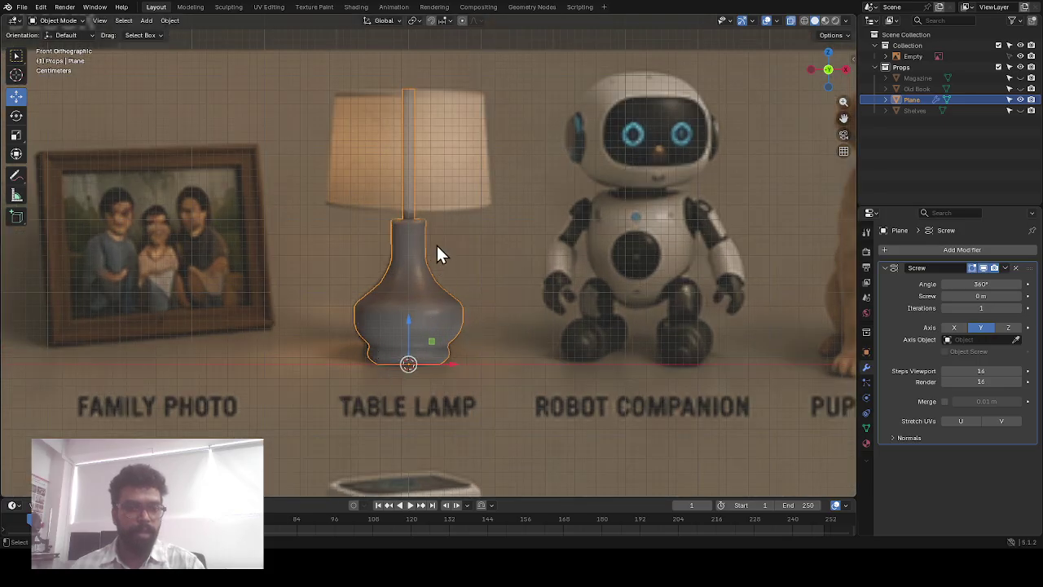
left_click(521, 323)
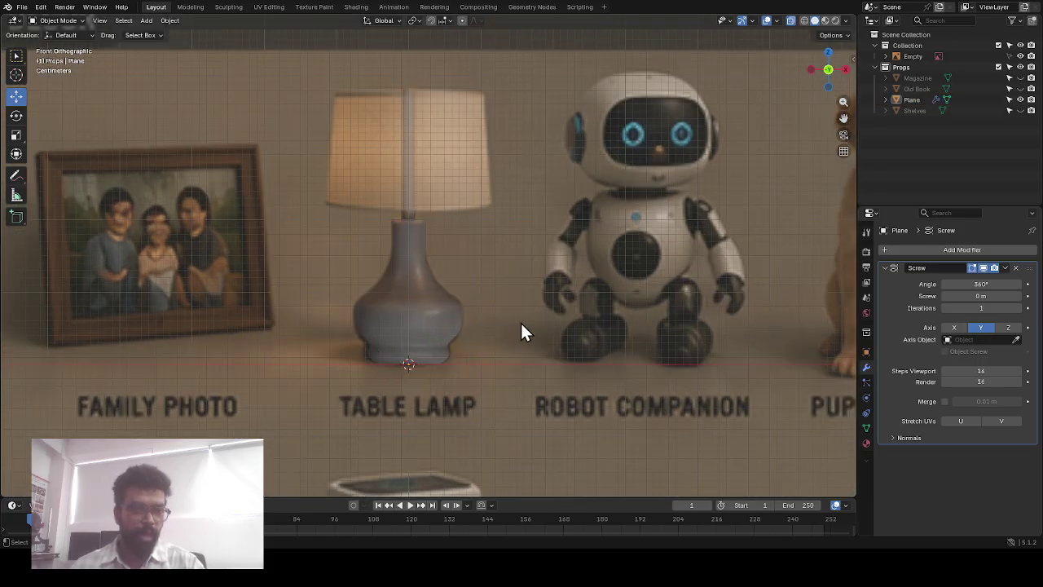
scroll(542, 355, "up", 3)
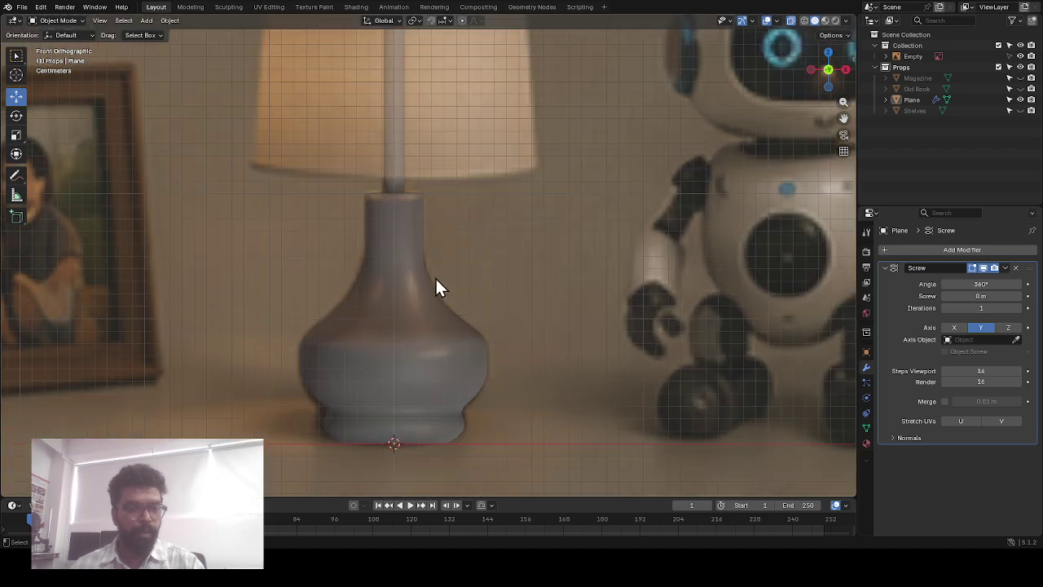
middle_click_drag(438, 286, 432, 324)
left_click(475, 182)
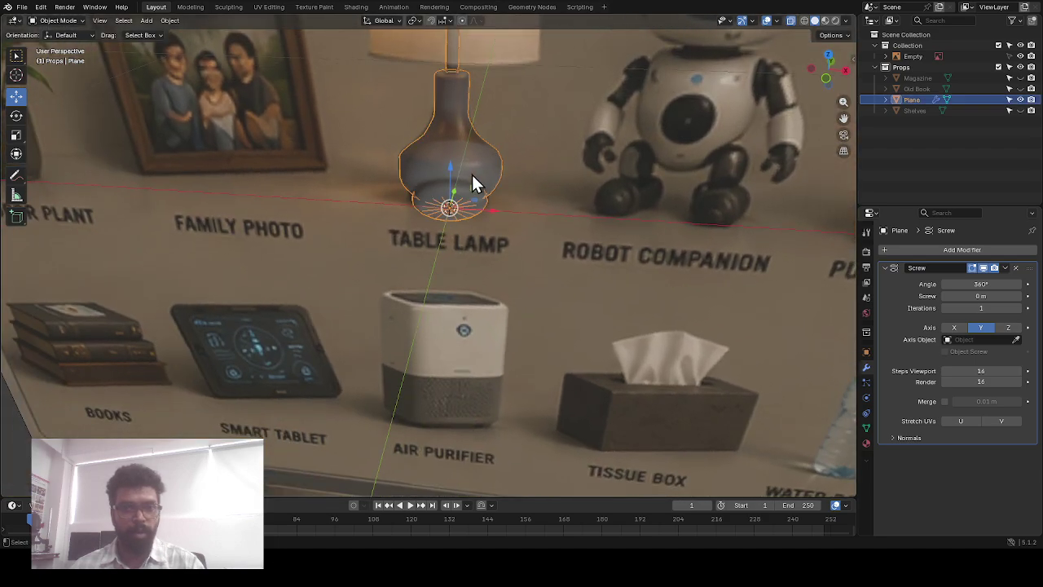
key("KP_1")
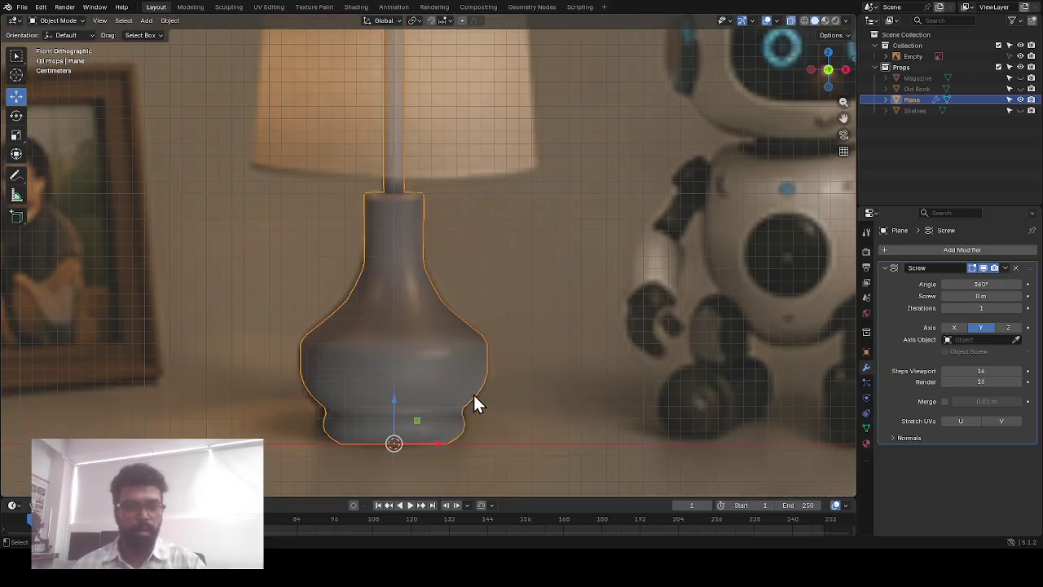
middle_click_drag(474, 394, 478, 356)
scroll(475, 404, "down", 2)
middle_click_drag(474, 410, 718, 22, "shift")
scroll(605, 230, "up", 3)
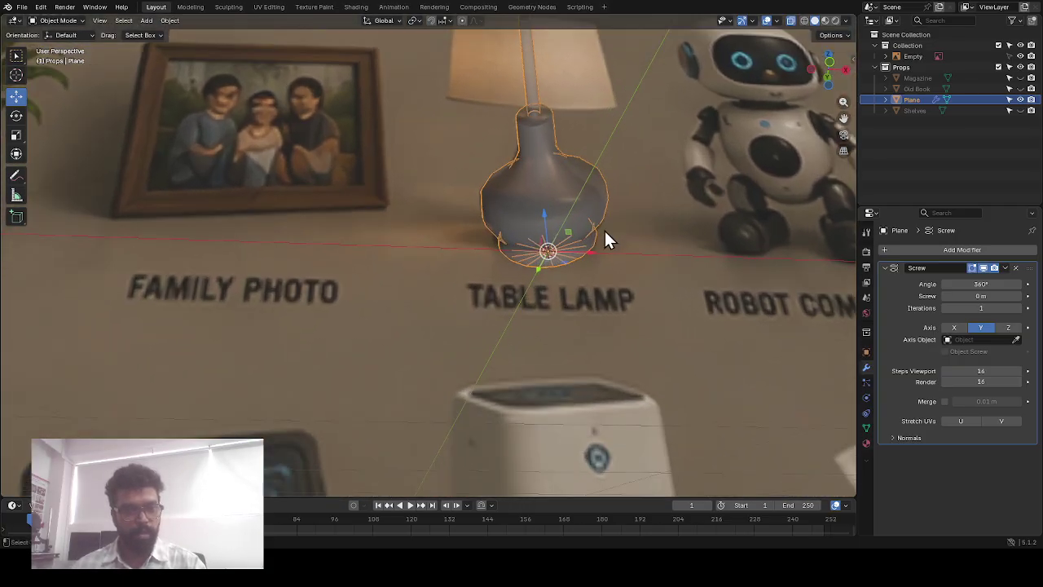
scroll(635, 257, "up", 4)
Turn off X-ray and frame the whole lamp in Object Mode as a solid surface
key("Tab")
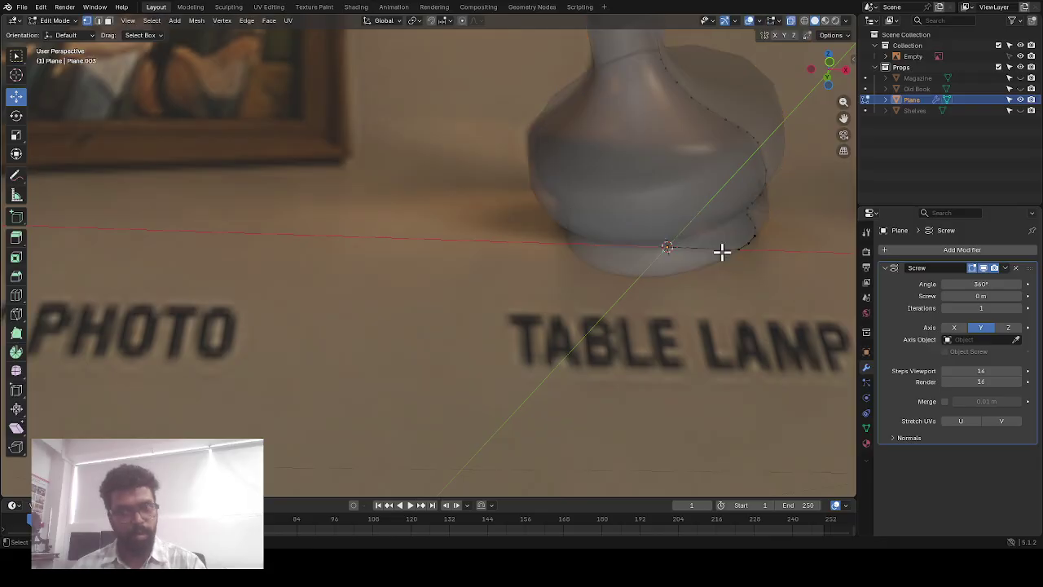
scroll(688, 237, "down", 4, "shift")
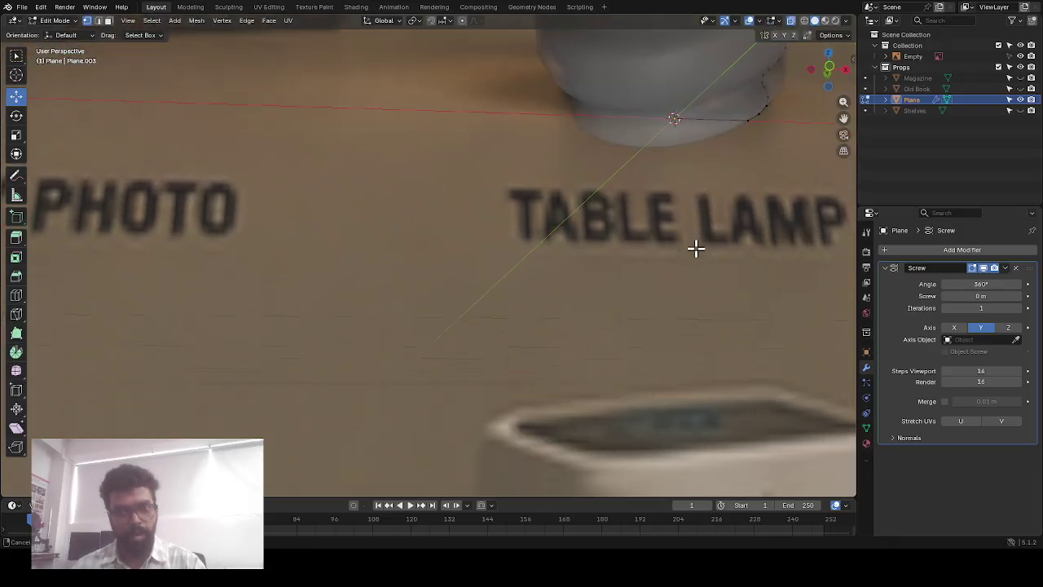
left_click(789, 20)
key("Tab")
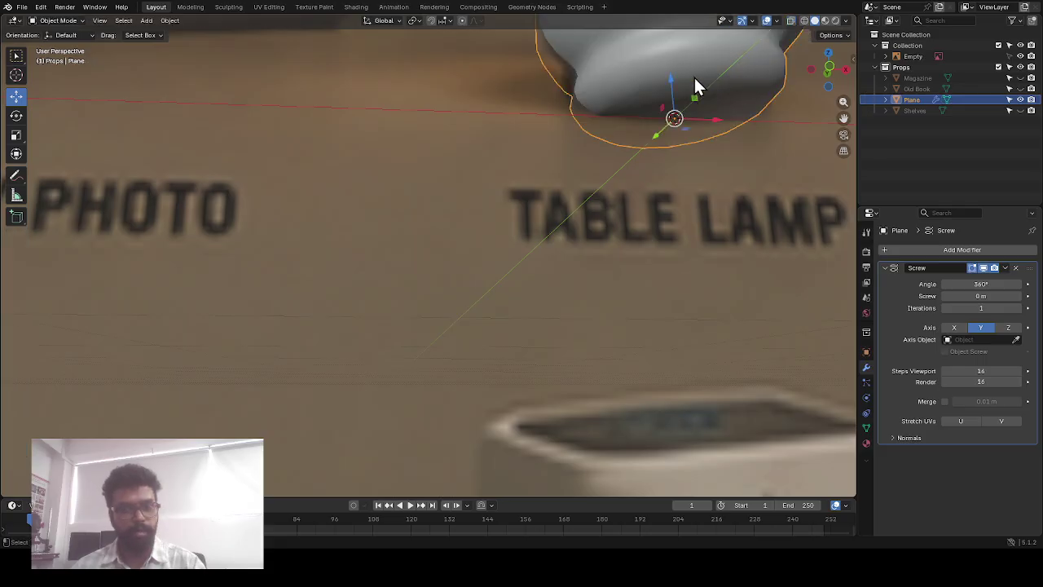
key("KP_Decimal")
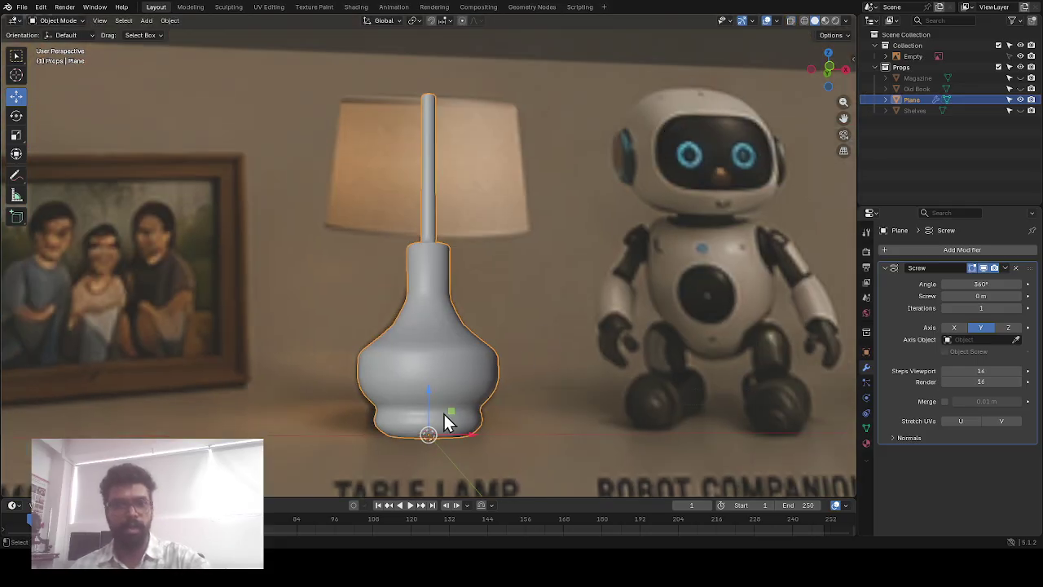
Hide the reference image and inspect the underside of the lamp's foot
middle_click_drag(478, 429, 486, 358)
scroll(491, 362, "up", 5)
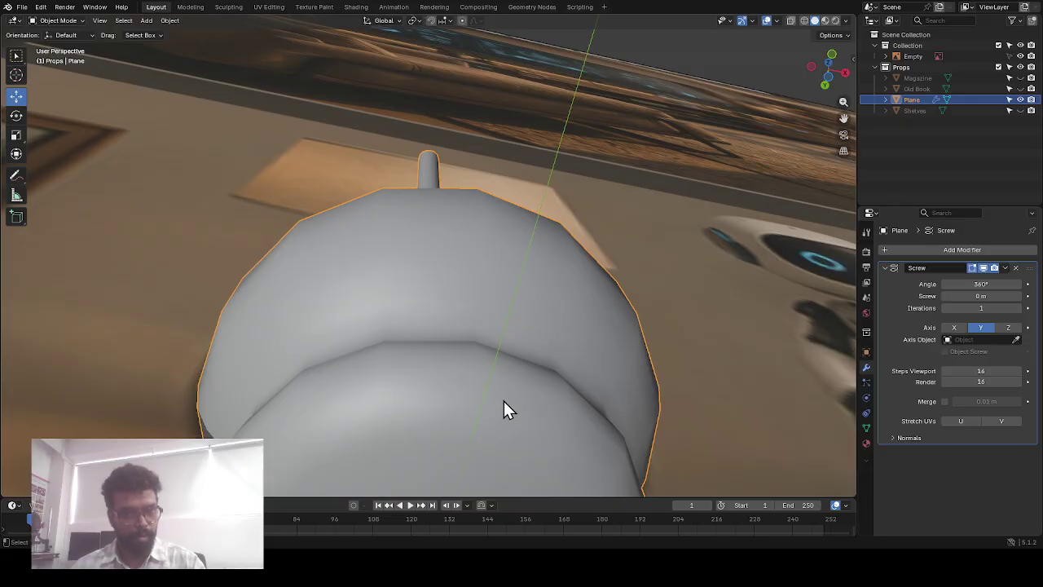
middle_click_drag(504, 410, 562, 268)
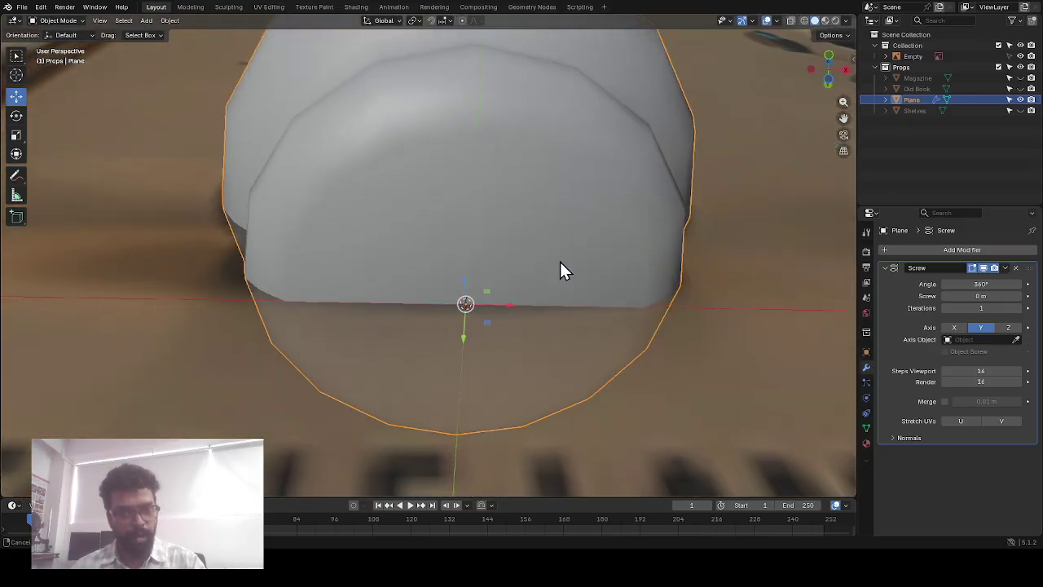
left_click(1019, 57)
scroll(440, 306, "down", 2)
scroll(492, 286, "up", 2)
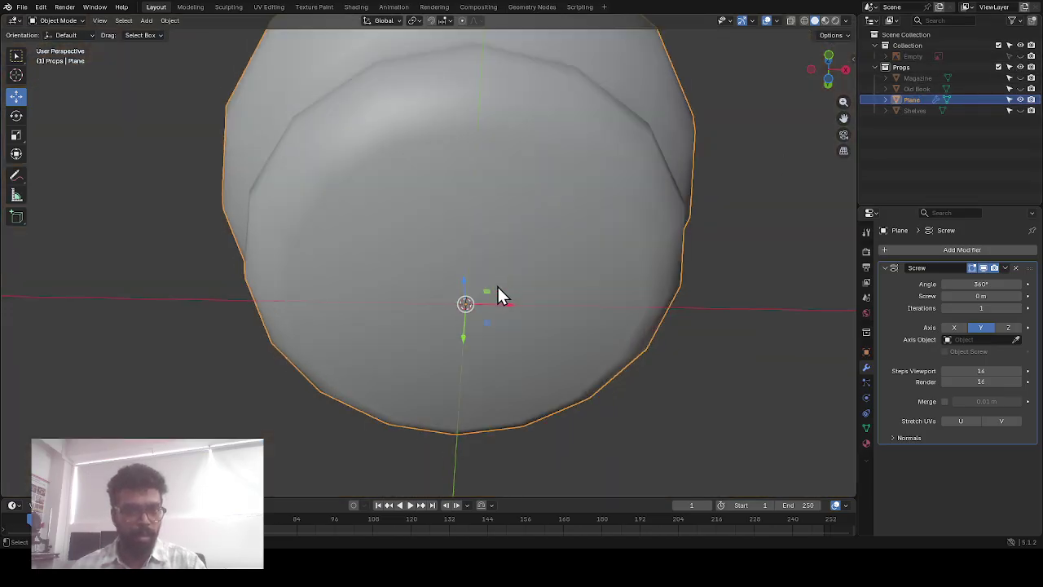
Inspect the lamp's body, neck and foot contour from the front with the profile open in Edit Mode
key("KP_1")
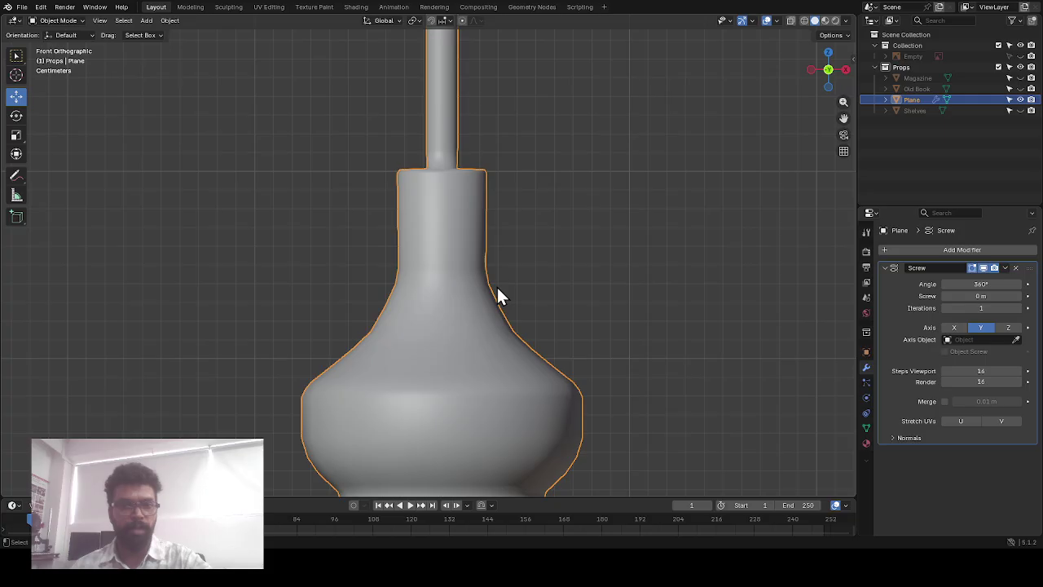
middle_click_drag(486, 353, 503, 239, "shift")
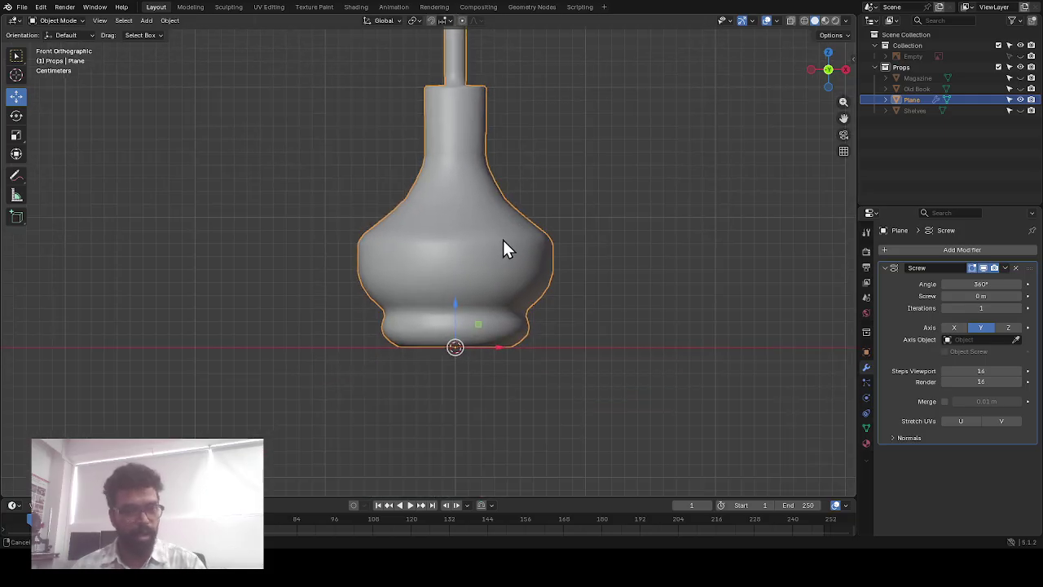
scroll(494, 291, "up", 2)
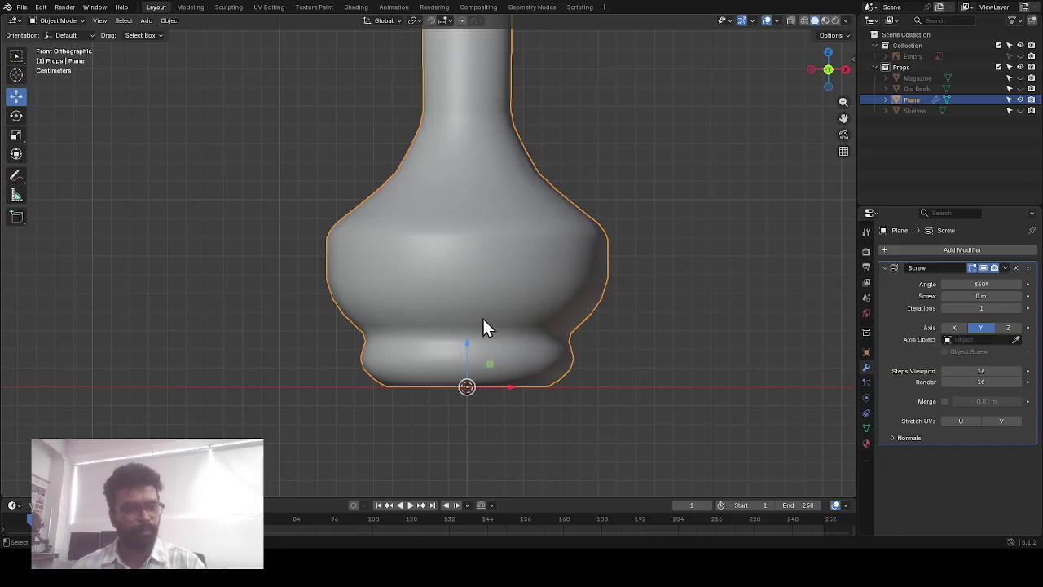
key("Tab")
scroll(561, 304, "up", 2)
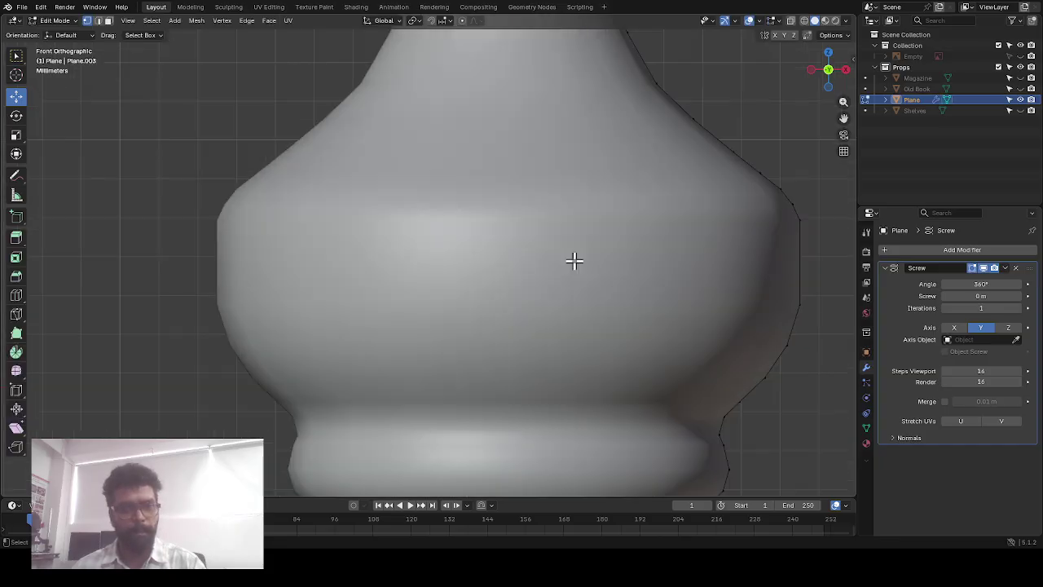
scroll(613, 256, "down", 4)
middle_click_drag(526, 217, 521, 252)
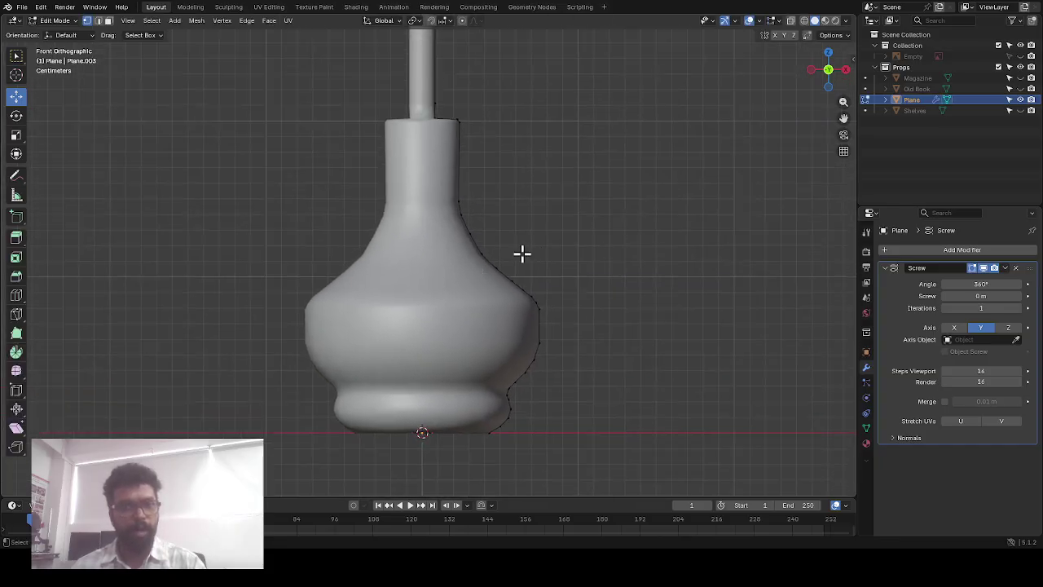
scroll(543, 263, "up", 5)
scroll(577, 293, "up", 2)
key("KP_1")
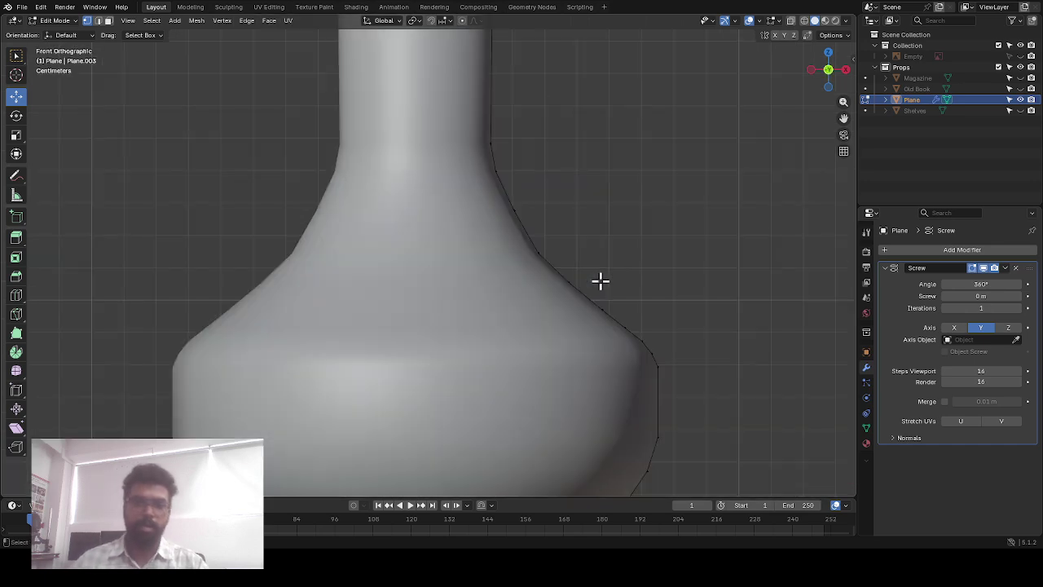
scroll(638, 266, "down", 3)
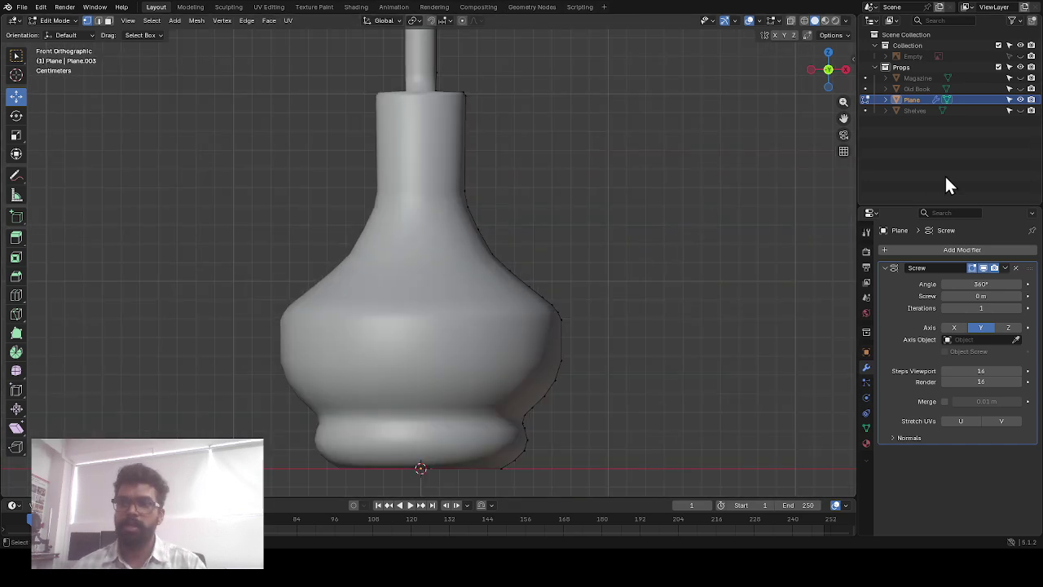
Show the reference image again and turn on X-ray over the lower part of the lamp base
left_click(1020, 56)
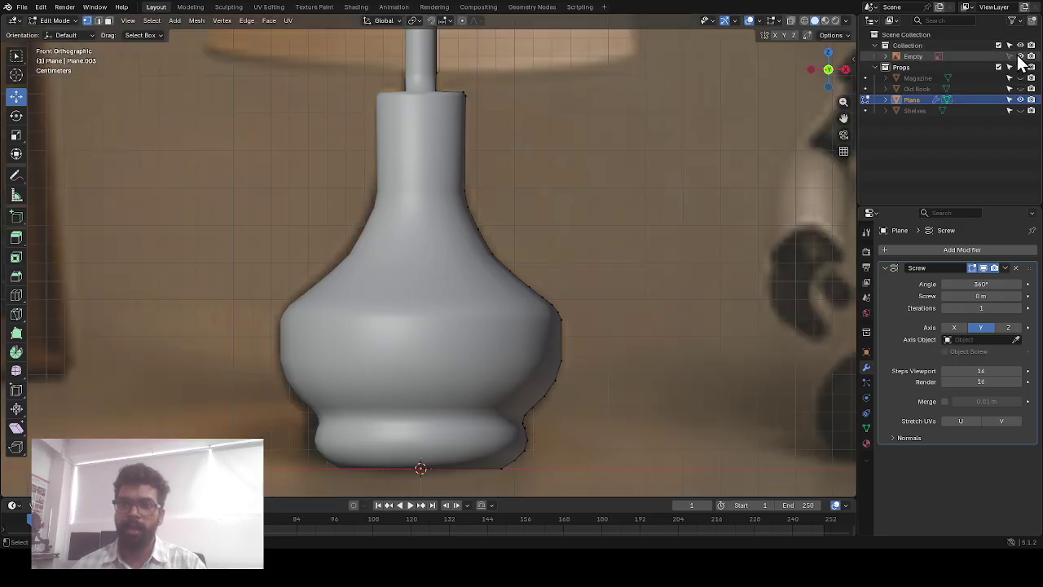
left_click(790, 20)
scroll(633, 177, "up", 5)
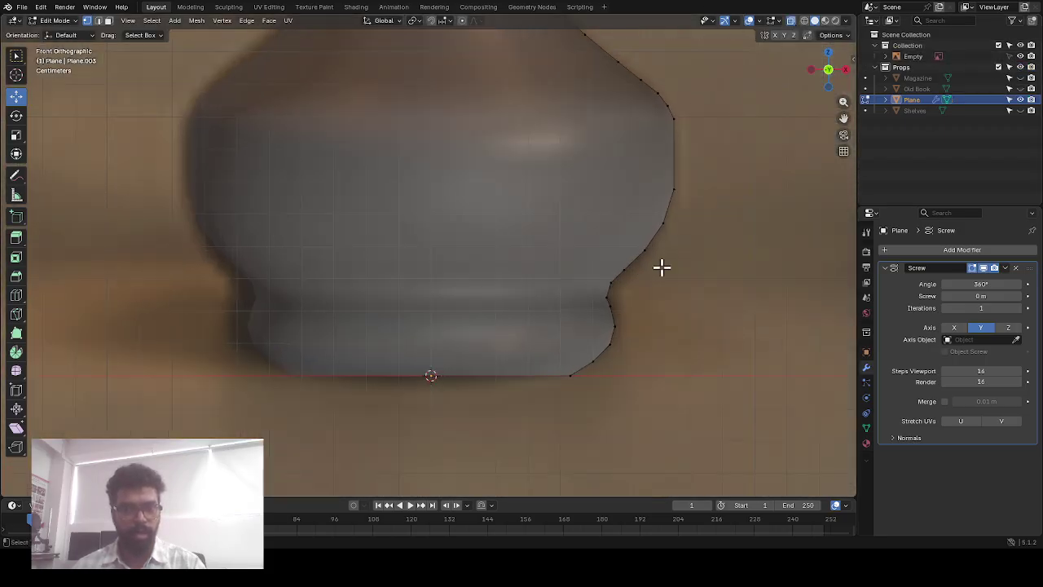
scroll(648, 352, "up", 2)
Move the innermost vertex of the groove between the body and foot slightly up and outward
left_click_drag(709, 309, 673, 322)
scroll(766, 377, "up", 2)
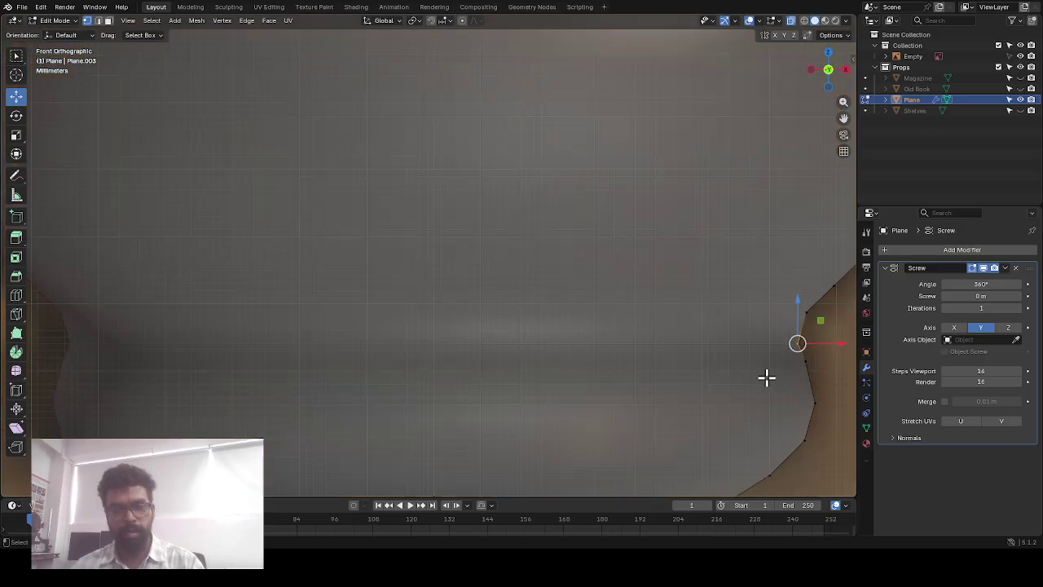
middle_click_drag(766, 377, 527, 242, "shift")
key("g")
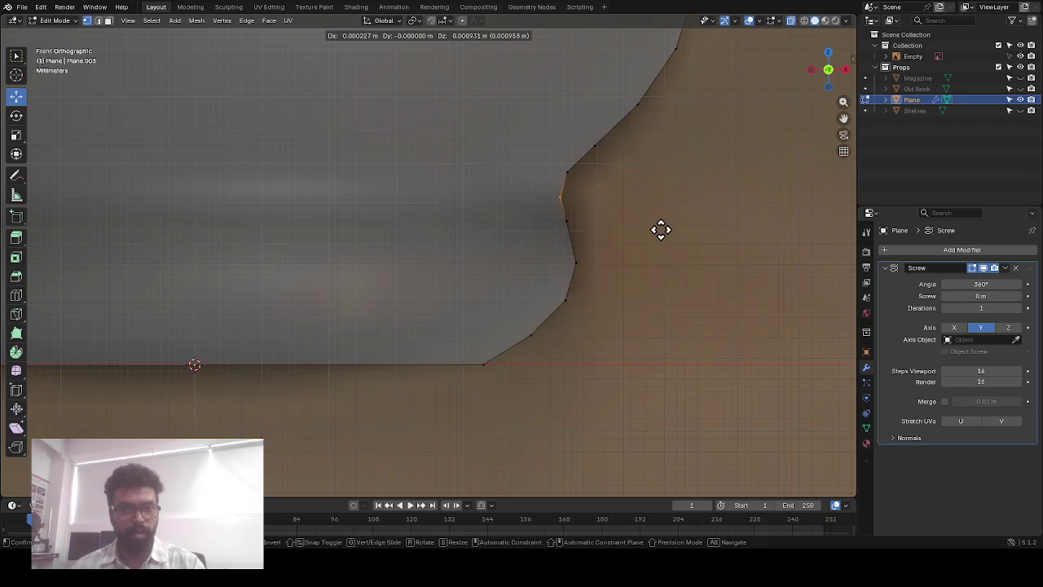
left_click(667, 265)
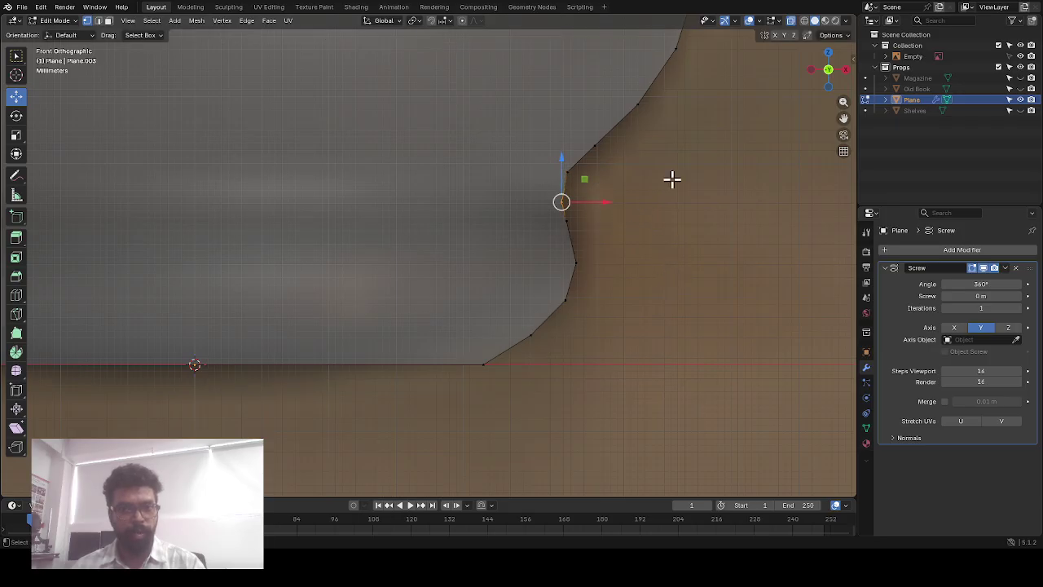
Move the vertex at the groove's upper edge slightly inward, in line with the vertex directly beneath it
left_click(542, 164)
left_click(568, 171)
key("g")
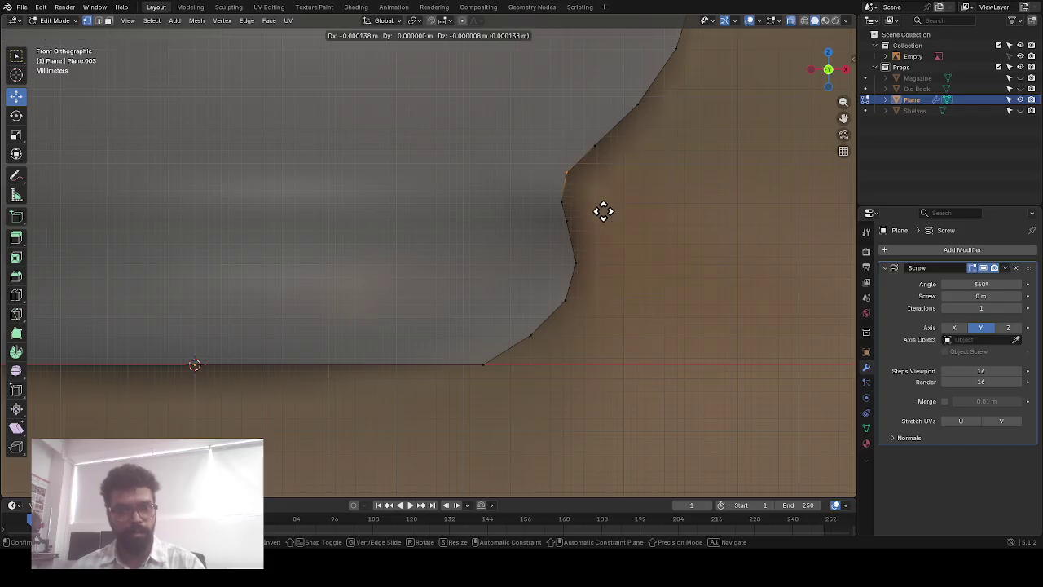
left_click(593, 218)
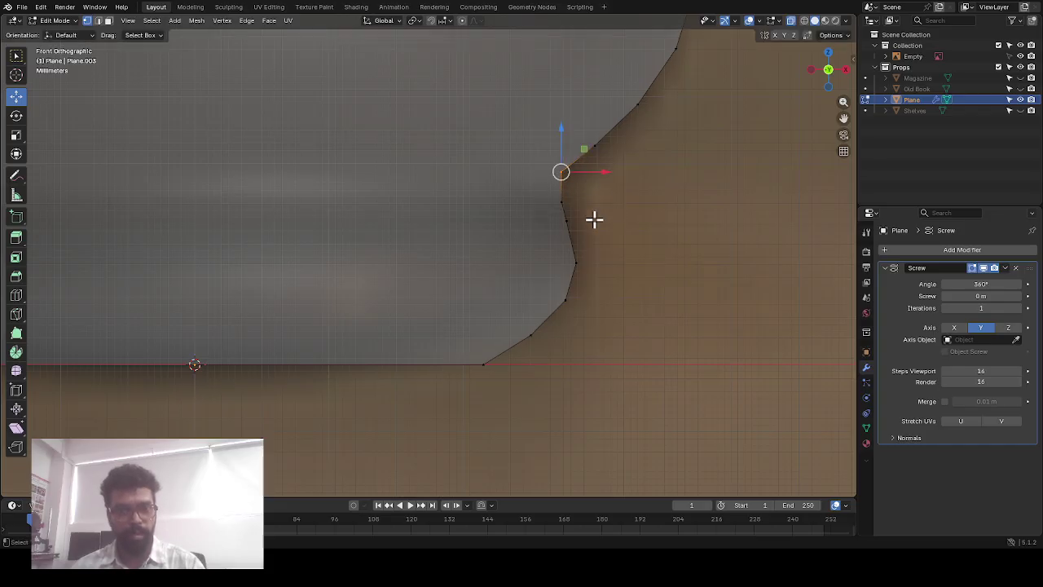
Move the vertex just below the groove slightly up and outward to match the upper edge of the lamp's foot
left_click(582, 215)
left_click(566, 221)
key("g")
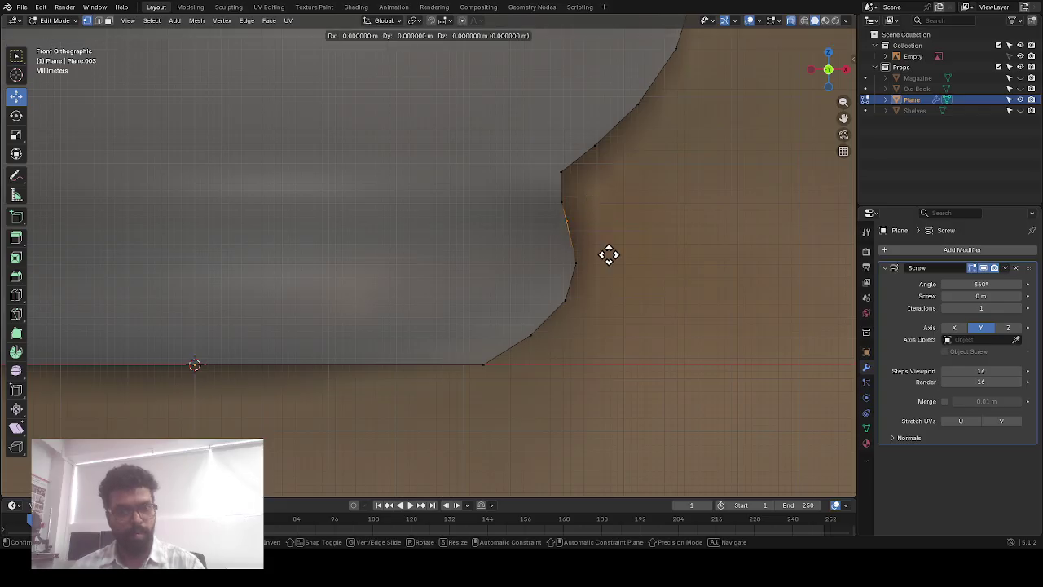
right_click(682, 207)
Move the foot's rounded corner vertex just above the base line slightly downward to follow the reference
scroll(646, 325, "down", 4)
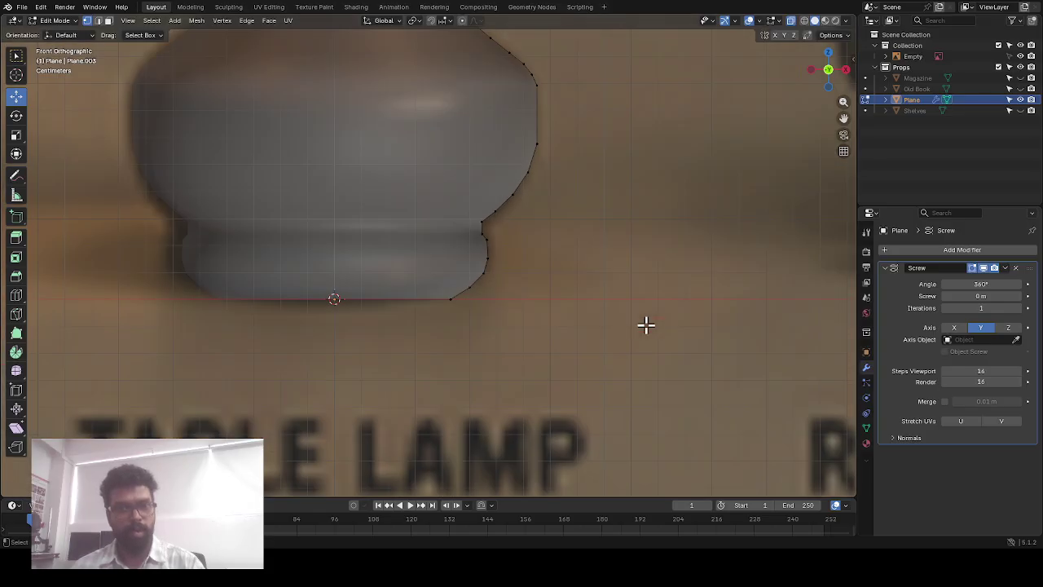
scroll(573, 286, "down", 2)
scroll(521, 245, "up", 5)
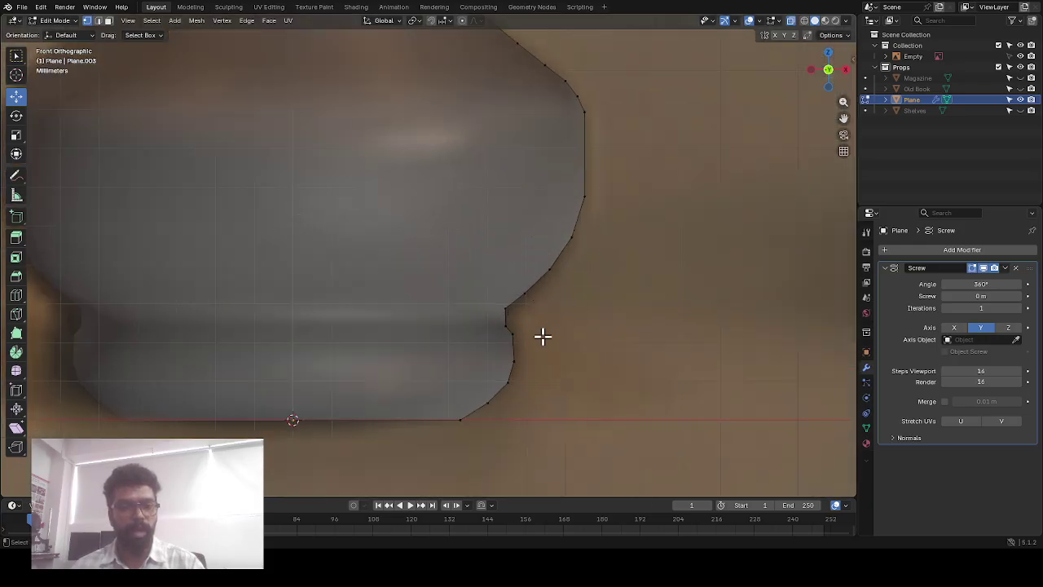
left_click_drag(499, 421, 478, 389)
middle_click_drag(556, 406, 571, 310, "shift")
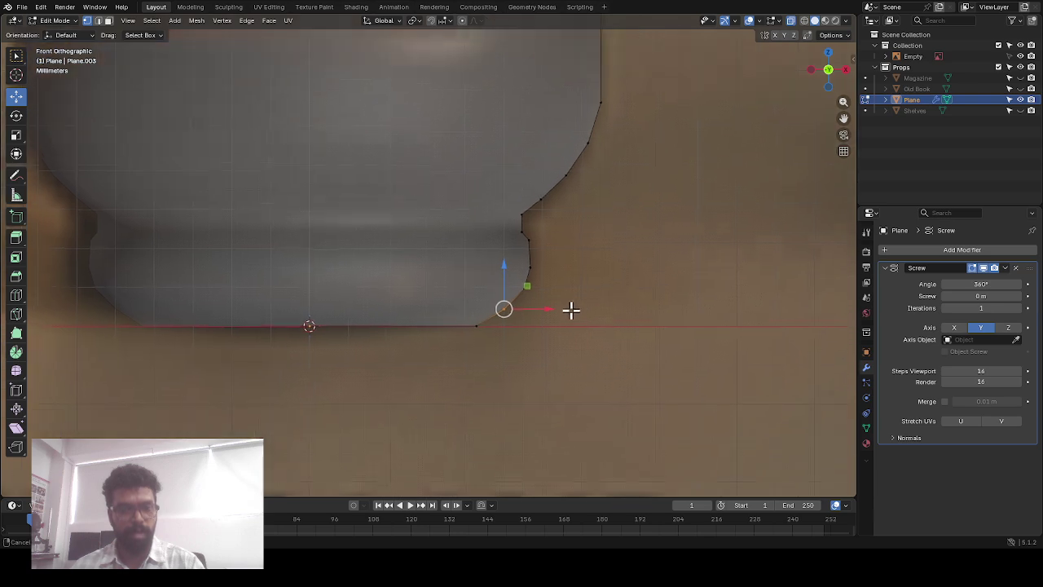
scroll(607, 333, "up", 3)
key("g")
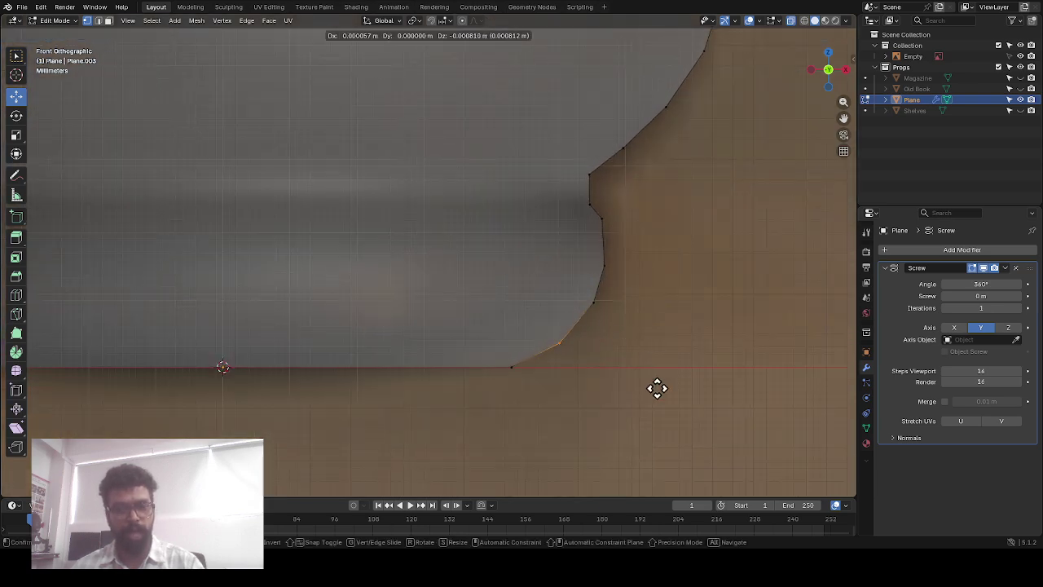
left_click(657, 415)
Move the next vertex up the foot's lower curve slightly down and inward, and clear the selection
left_click_drag(672, 322, 588, 298)
key("g")
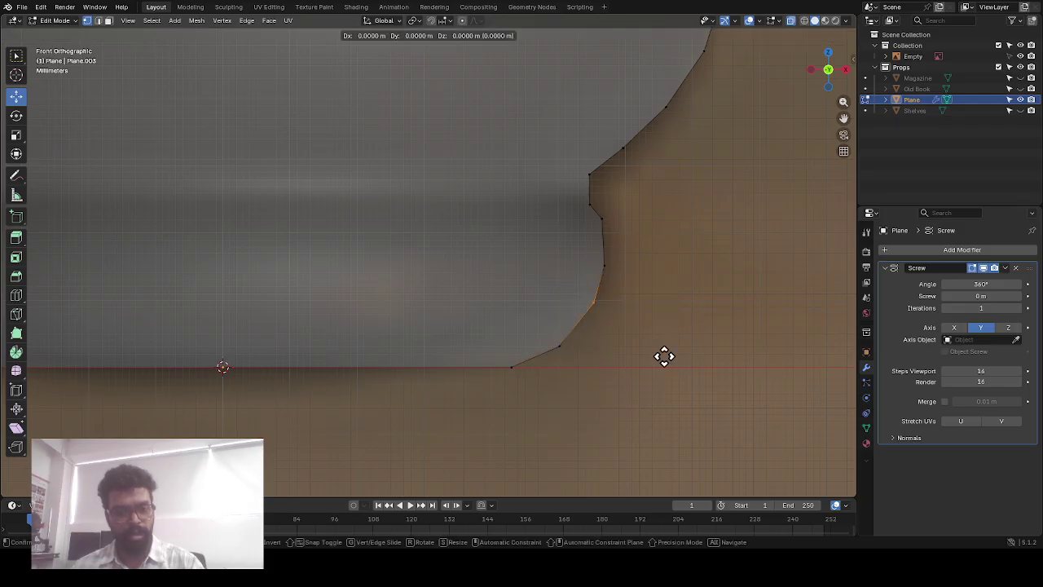
left_click(632, 407)
key("alt+a")
left_click_drag(619, 328, 559, 277)
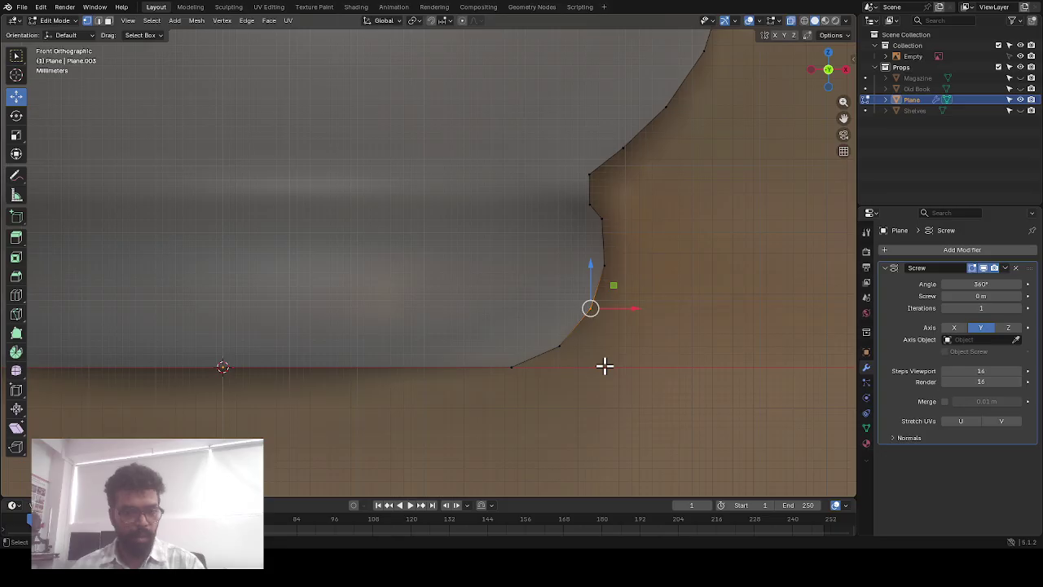
key("g")
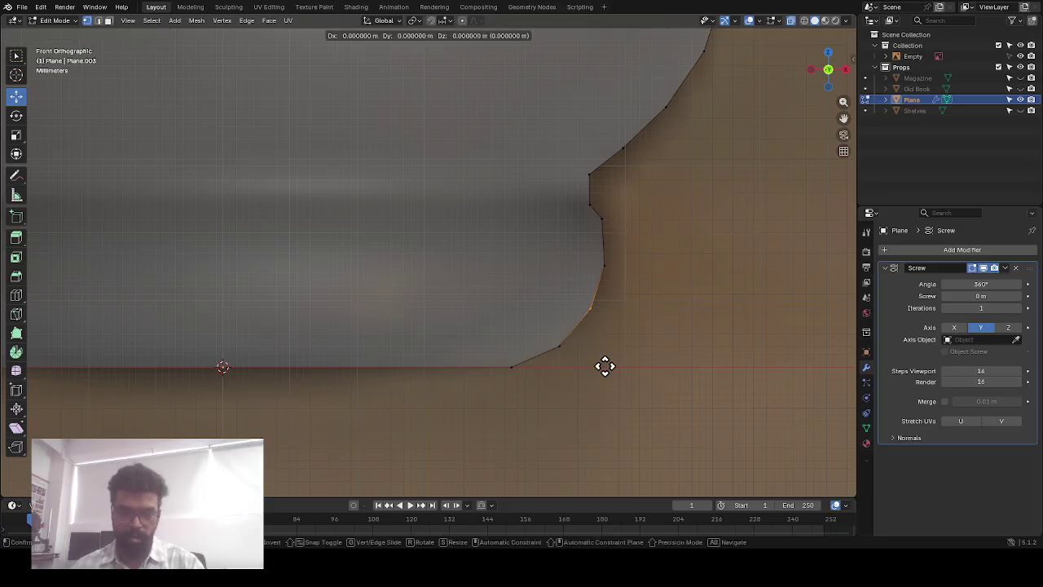
left_click(605, 366)
key("alt+a")
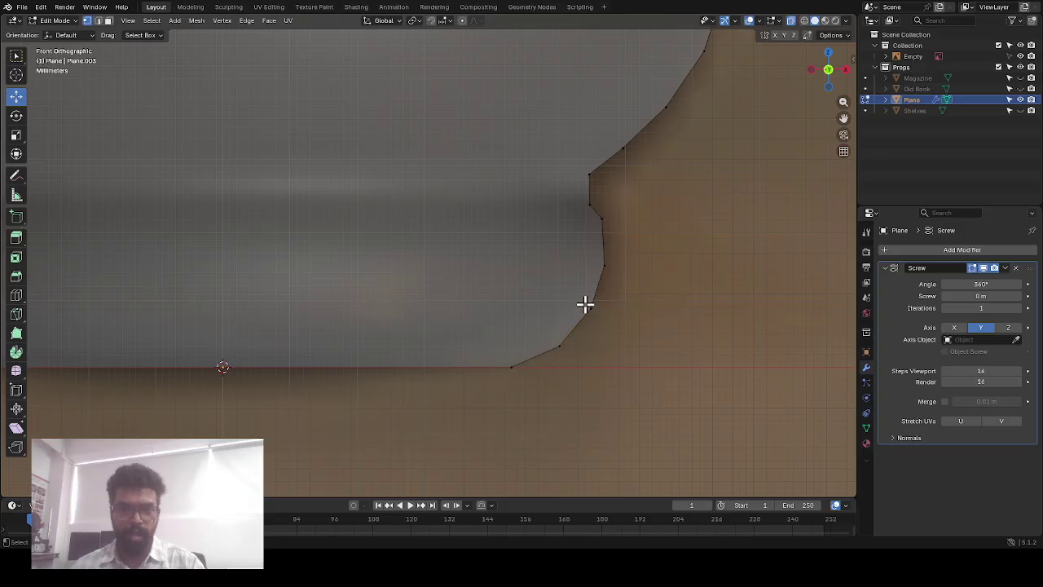
Return to Object Mode and deselect the lamp base
scroll(603, 197, "down", 8)
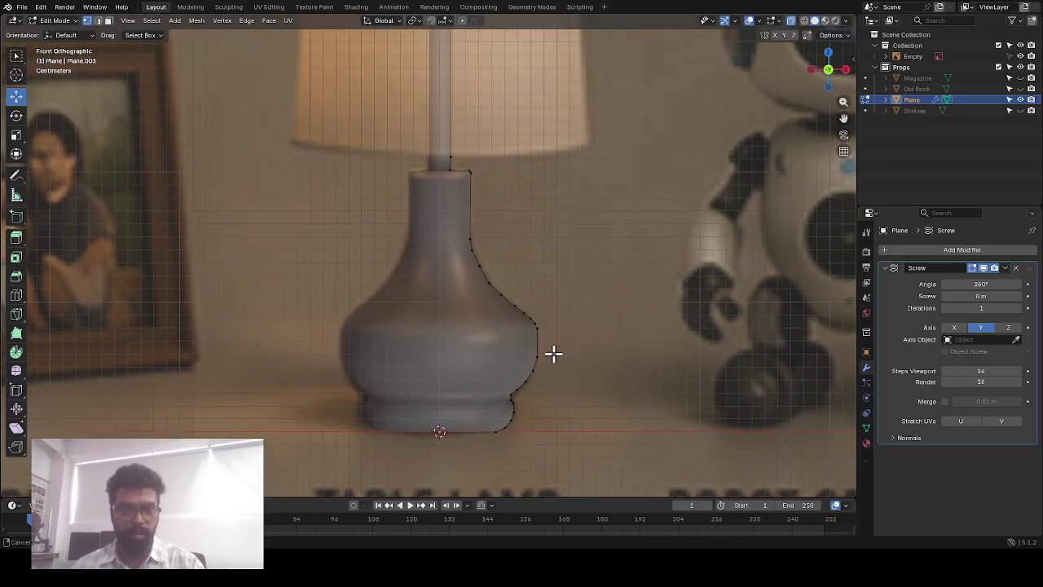
scroll(536, 260, "down", 3)
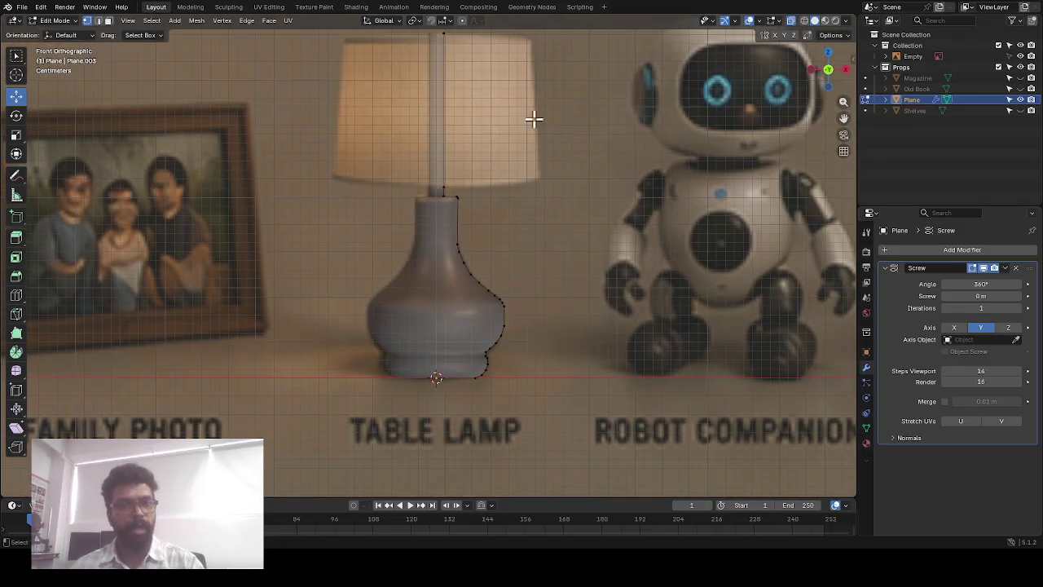
middle_click_drag(532, 116, 540, 174, "shift")
key("Tab")
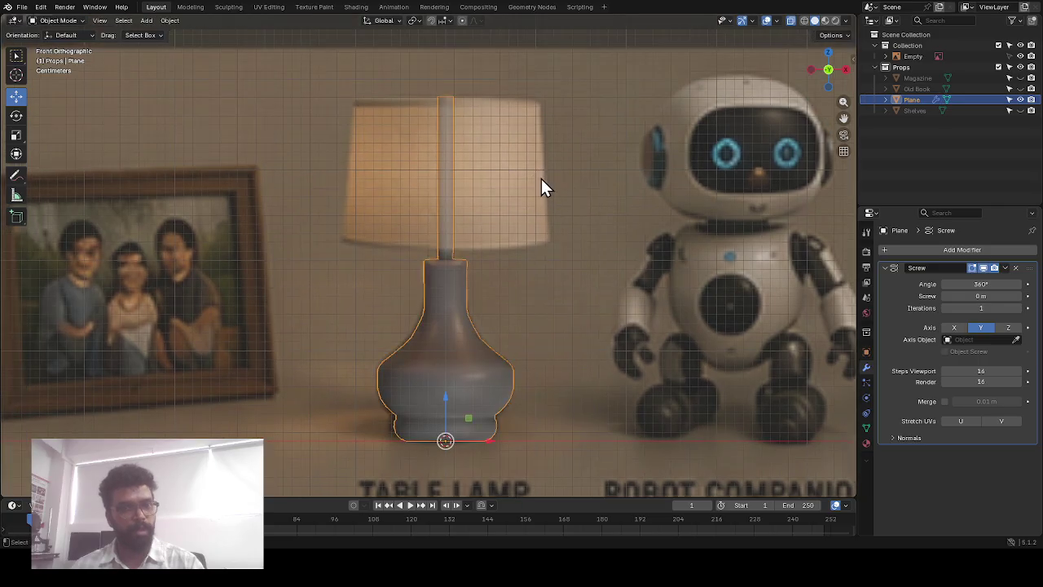
left_click(541, 299)
Add a cylinder mesh for the lampshade
scroll(490, 291, "down", 2)
scroll(464, 176, "up", 3)
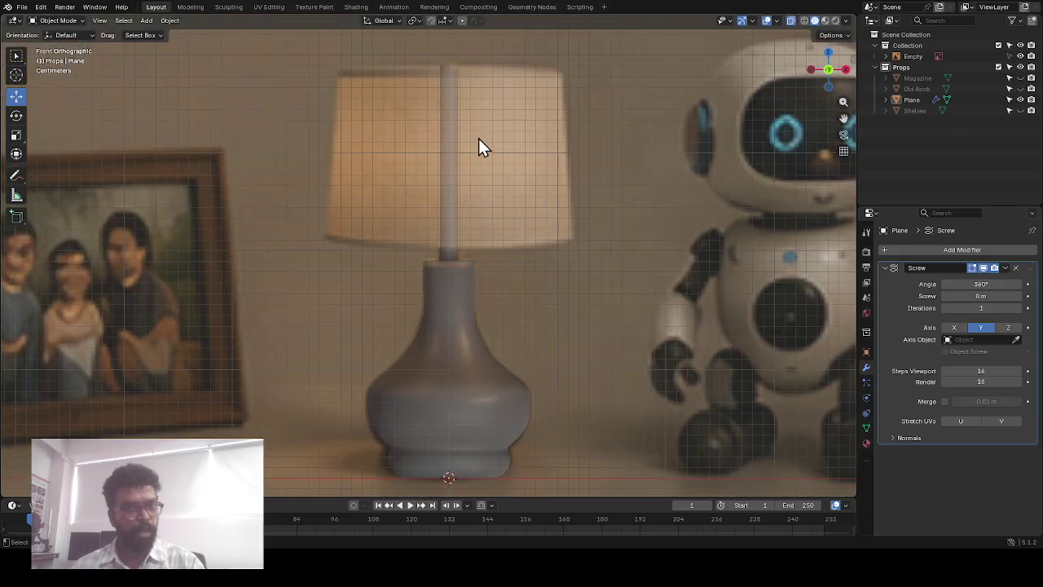
middle_click_drag(480, 147, 513, 244, "shift")
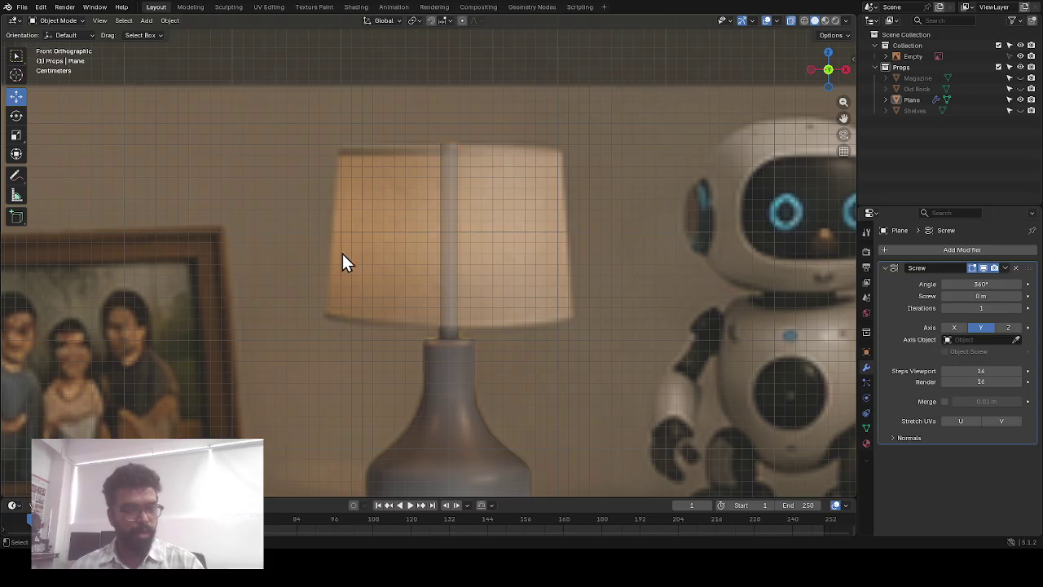
key("shift+a")
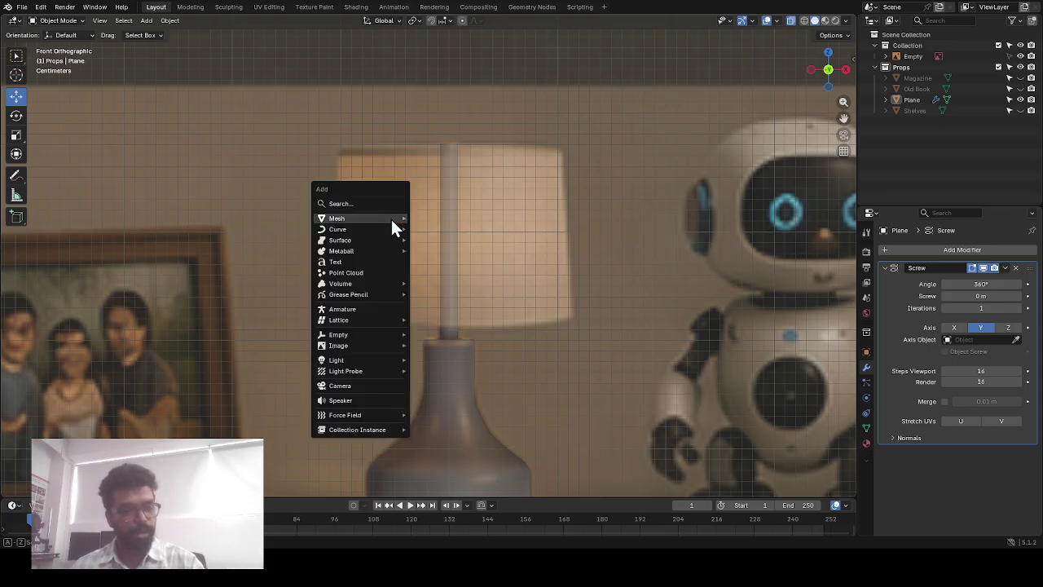
mouse_move(390, 216)
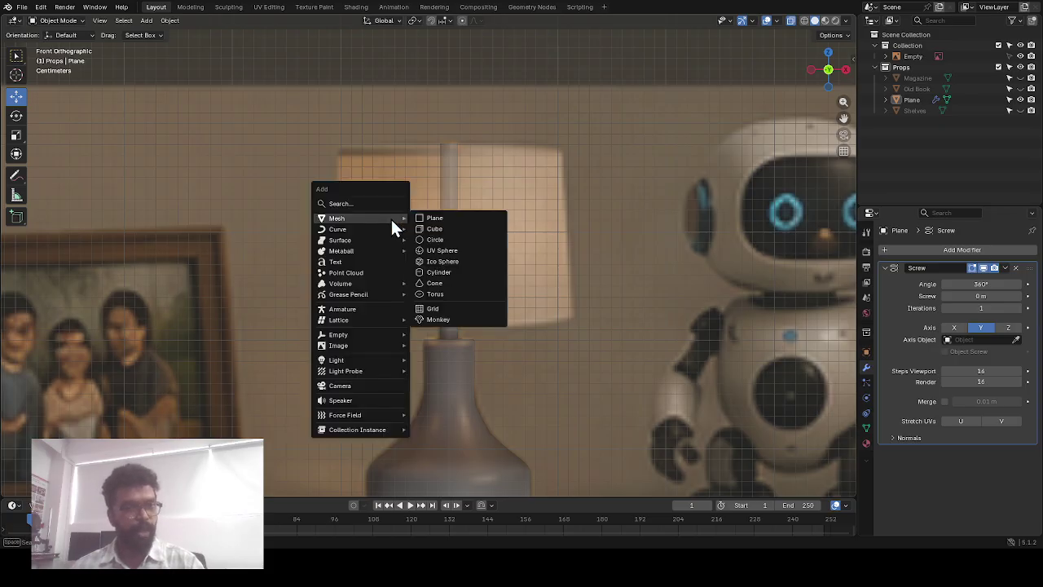
left_click(447, 273)
Scale the cylinder down uniformly to roughly the width of the lampshade in the reference image
scroll(510, 308, "down", 6)
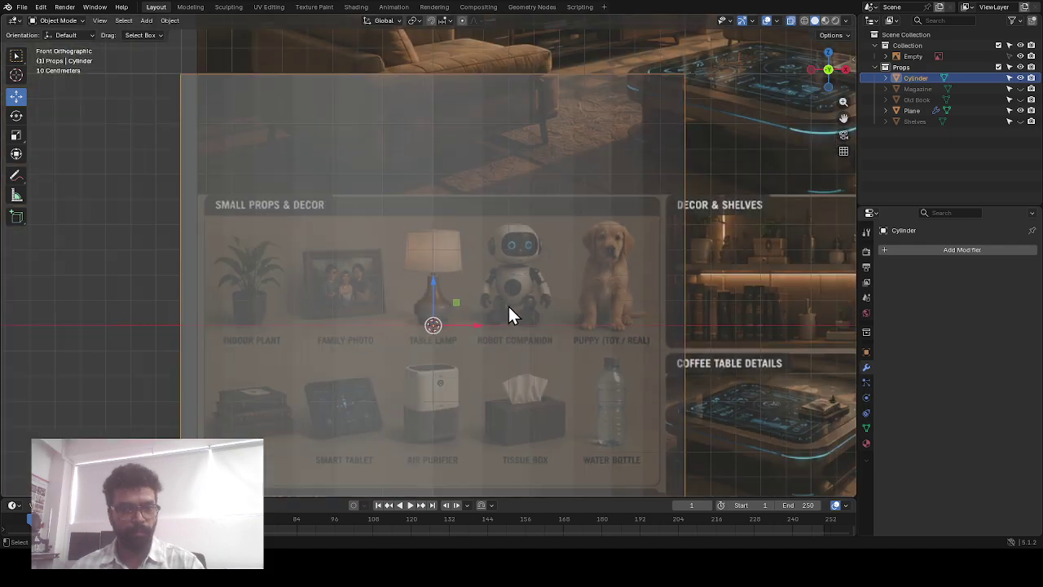
key("s")
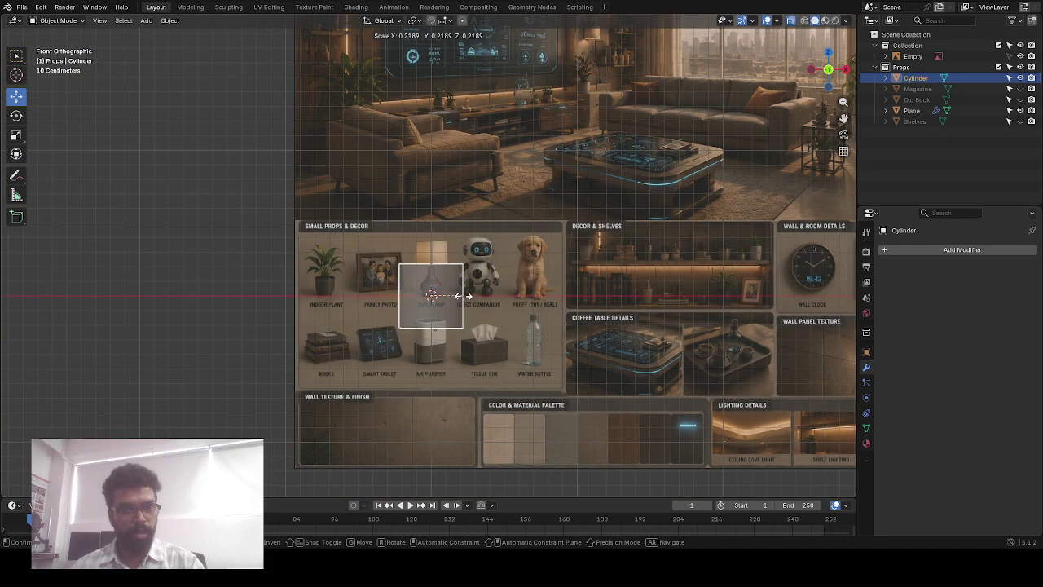
left_click(466, 296)
scroll(452, 334, "up", 7)
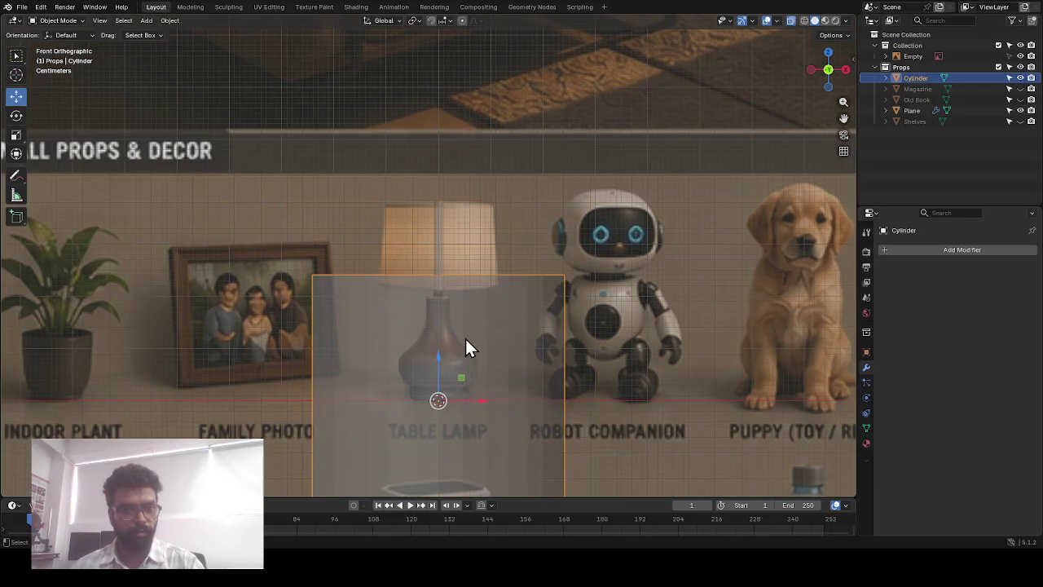
key("s")
left_click(495, 396)
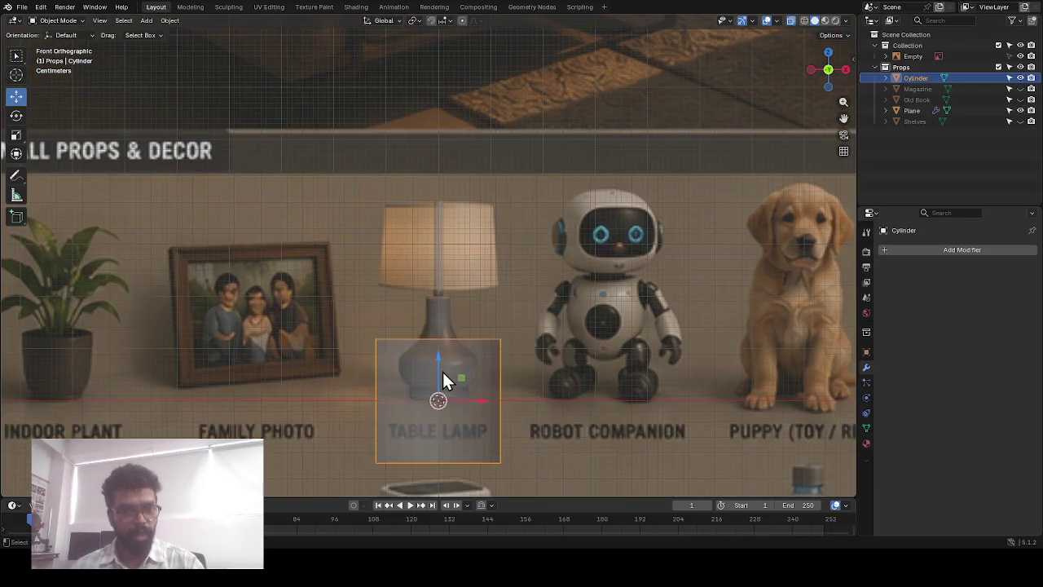
Raise the cylinder over the reference lampshade and scale it slightly down to the shade's lower width
left_click_drag(440, 359, 452, 204)
scroll(491, 231, "up", 5)
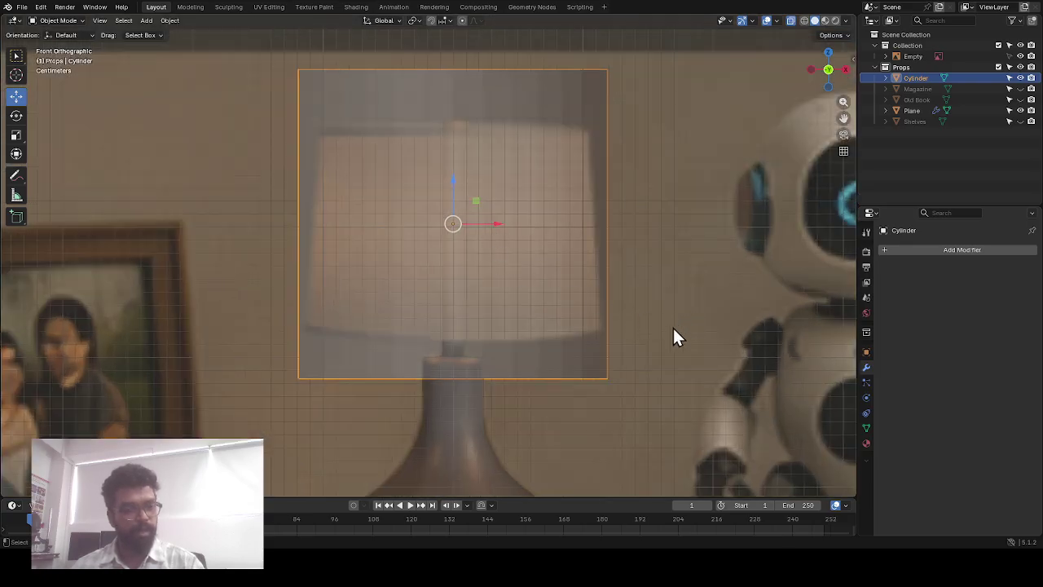
key("s")
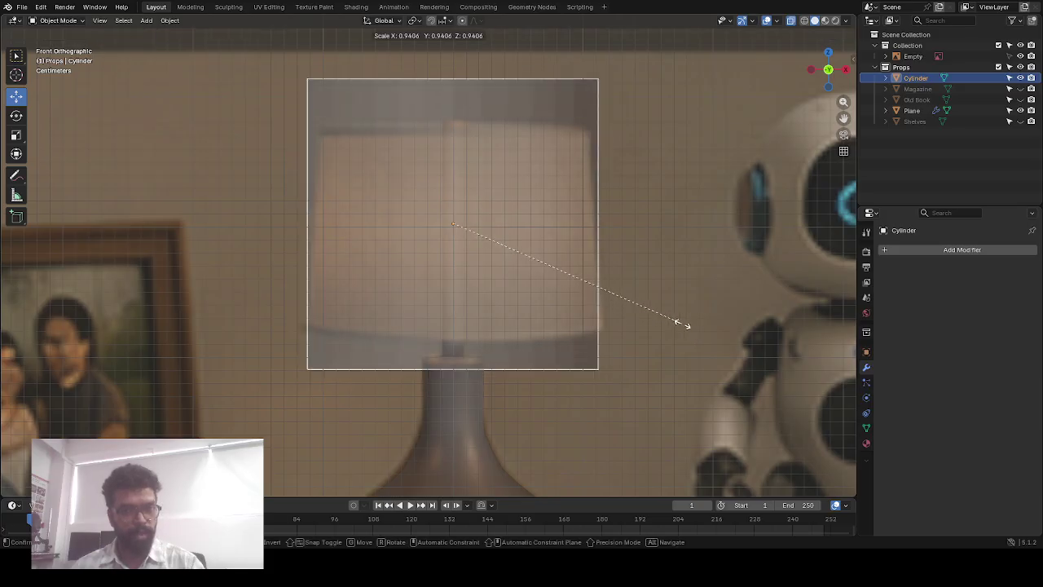
left_click(736, 326)
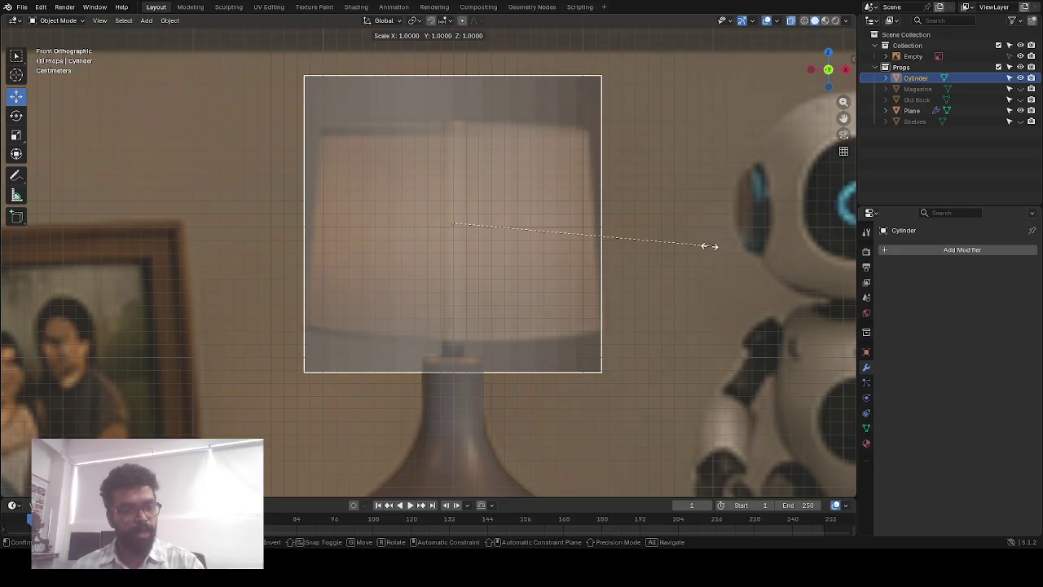
Shorten the cylinder along Z to roughly the lampshade's height and fine-adjust its vertical position
key("z")
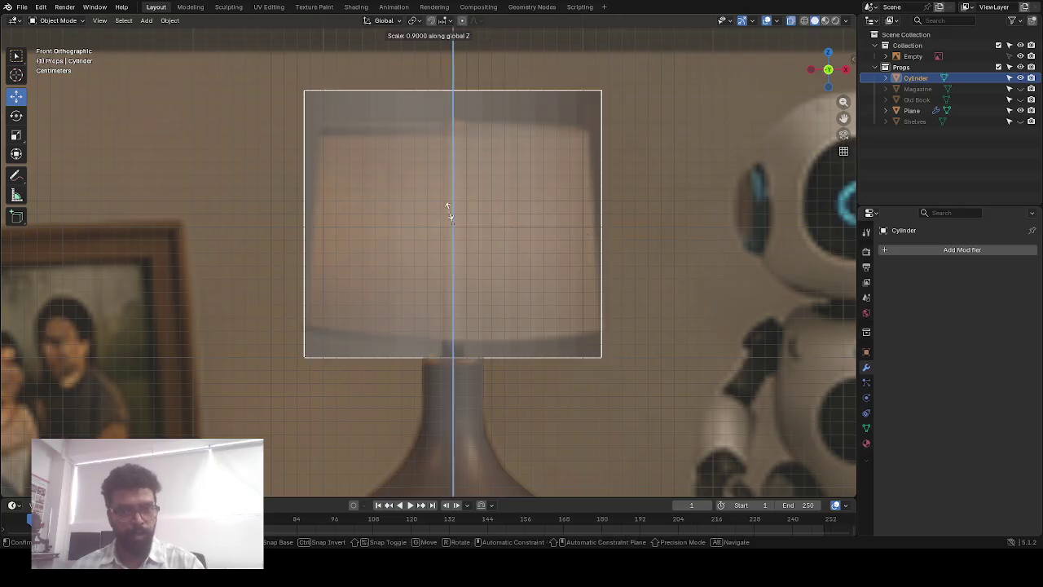
left_click(96, 413)
scroll(469, 220, "up", 2)
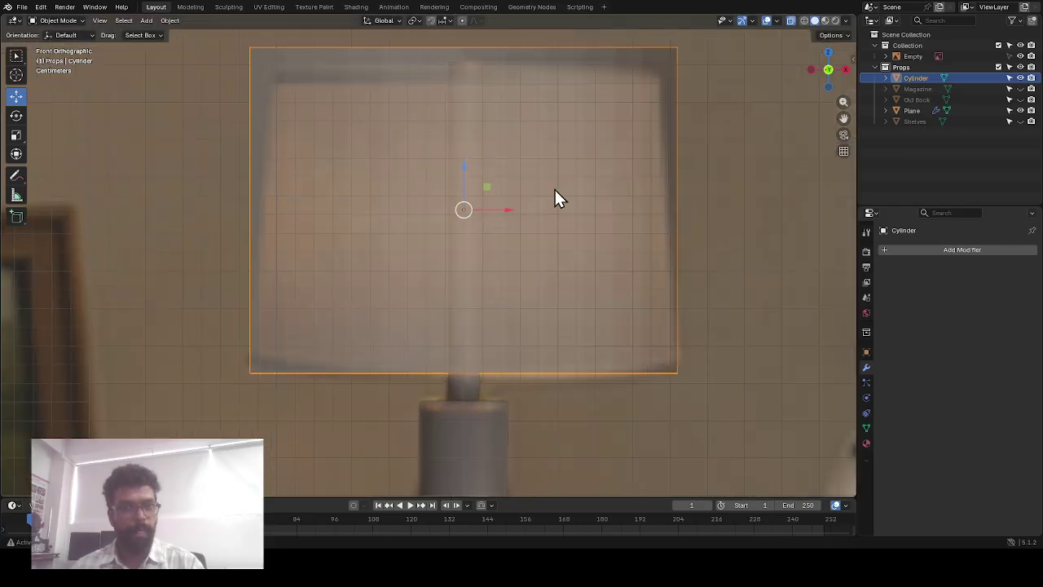
scroll(585, 184, "down", 5)
scroll(585, 182, "up", 4)
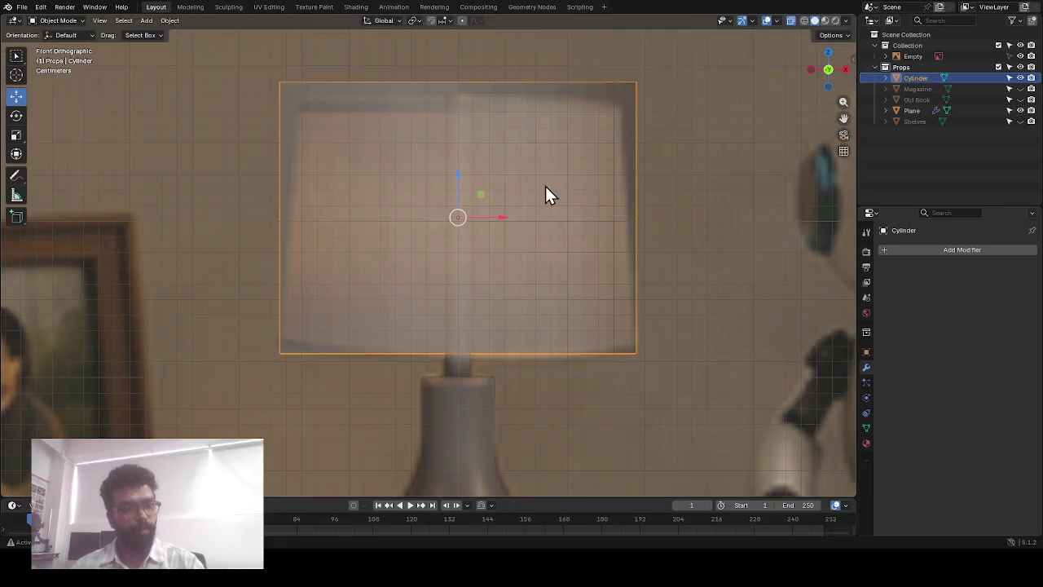
left_click_drag(456, 175, 456, 174)
In Edit Mode, scale the cylinder's top vertex ring inward along X to taper it like the reference lampshade
middle_click_drag(588, 131, 576, 162, "shift")
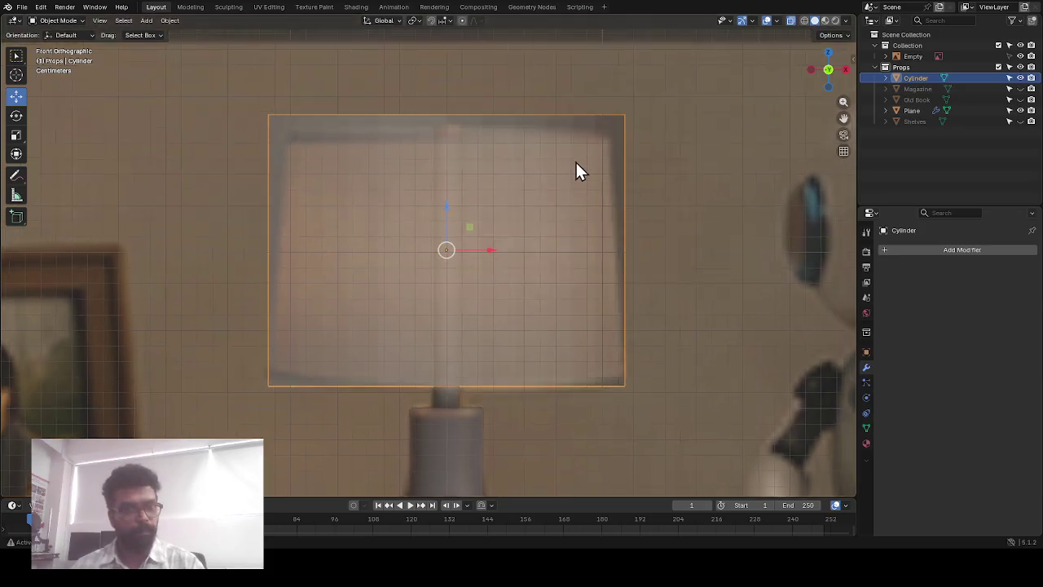
scroll(570, 170, "up", 2)
key("Tab")
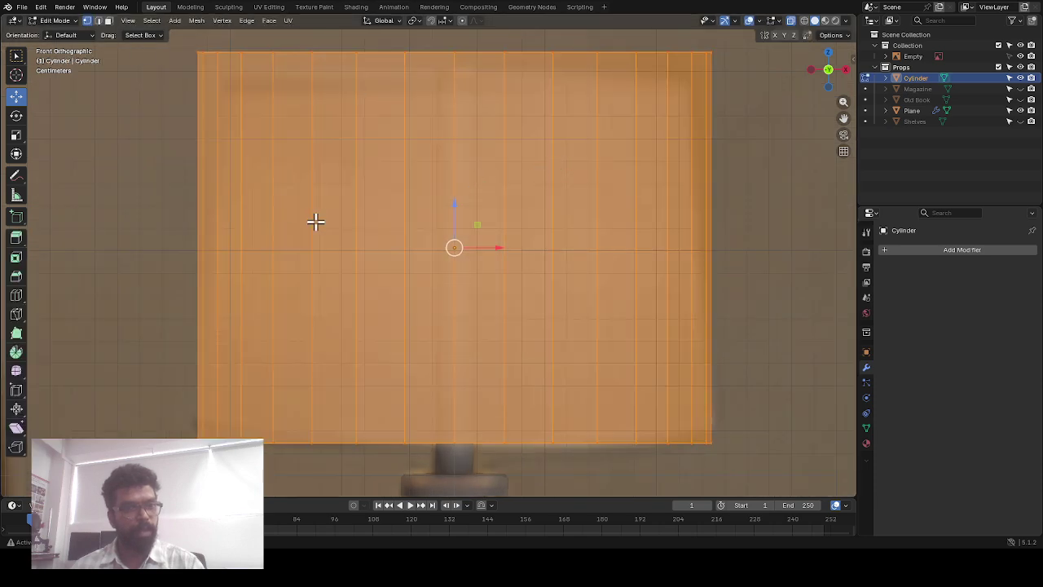
scroll(389, 204, "down", 4)
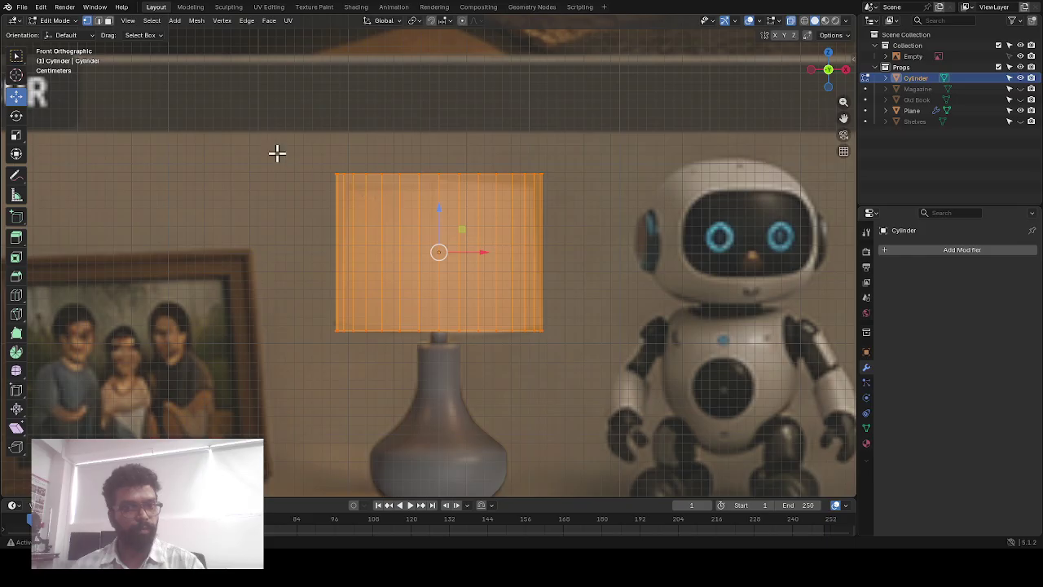
left_click_drag(239, 128, 626, 201)
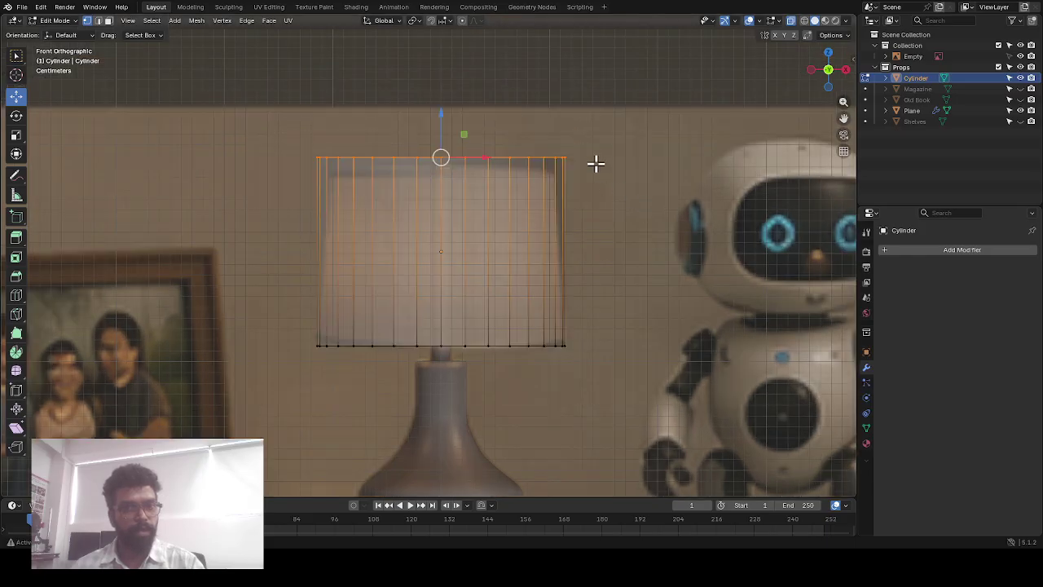
scroll(603, 164, "up", 3)
key("s")
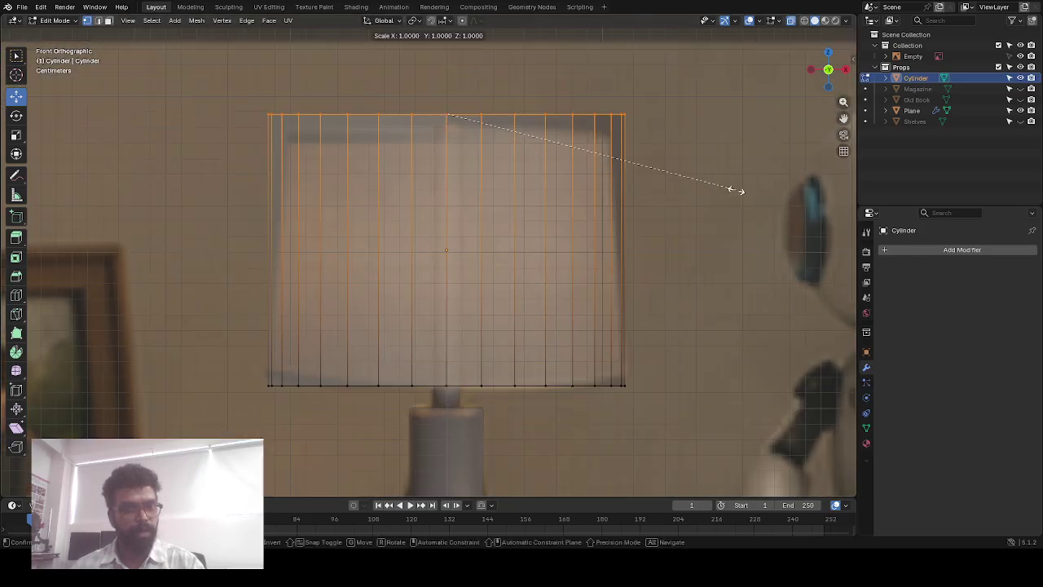
key("x")
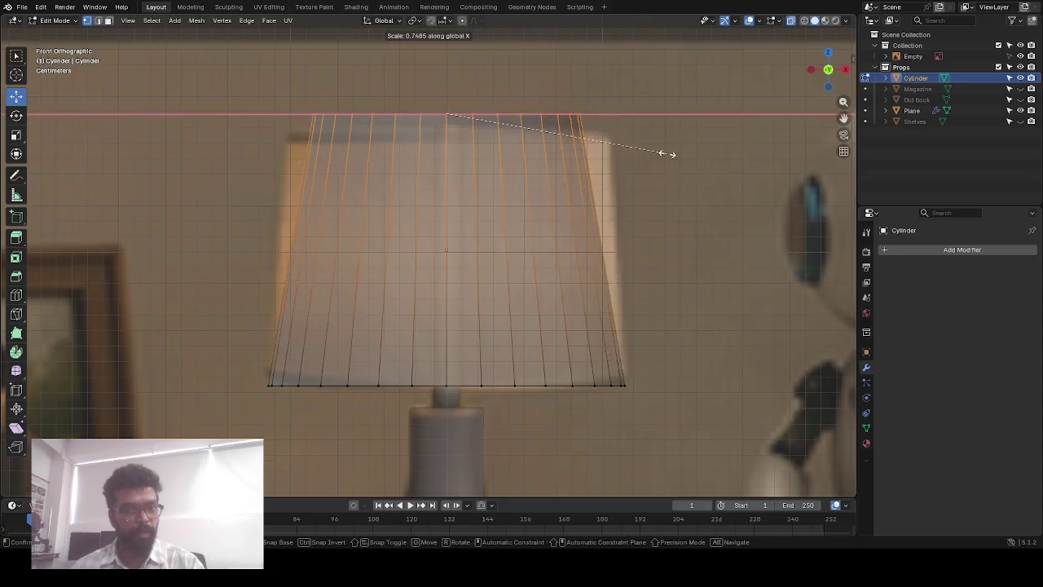
left_click(712, 166)
scroll(587, 278, "down", 3)
scroll(583, 277, "up", 2)
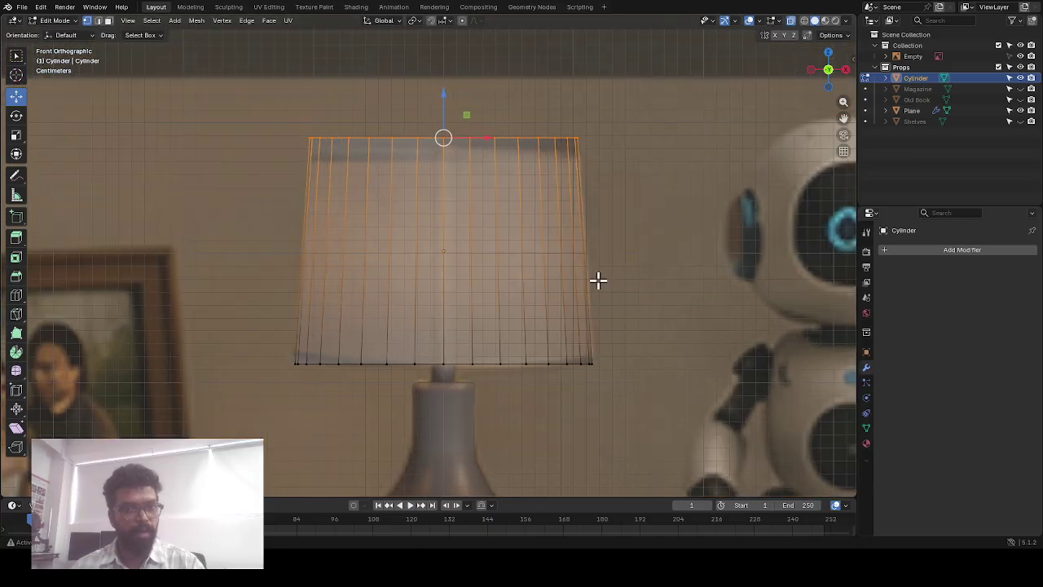
Select the cylinder's bottom vertex ring and scale it outward along X by about 1.05 to widen the lampshade's lower rim
left_click_drag(643, 409, 234, 315)
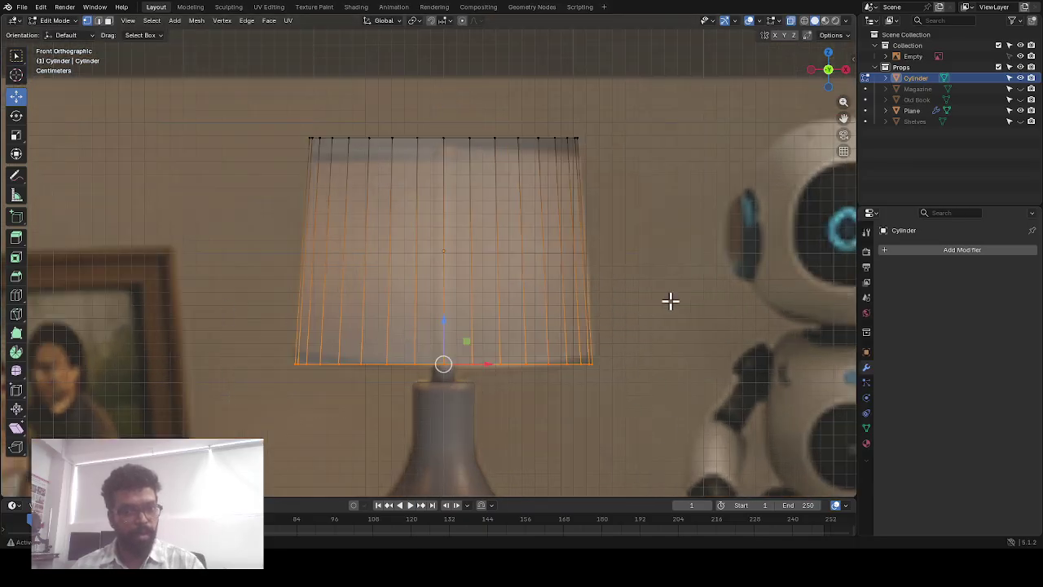
key("g")
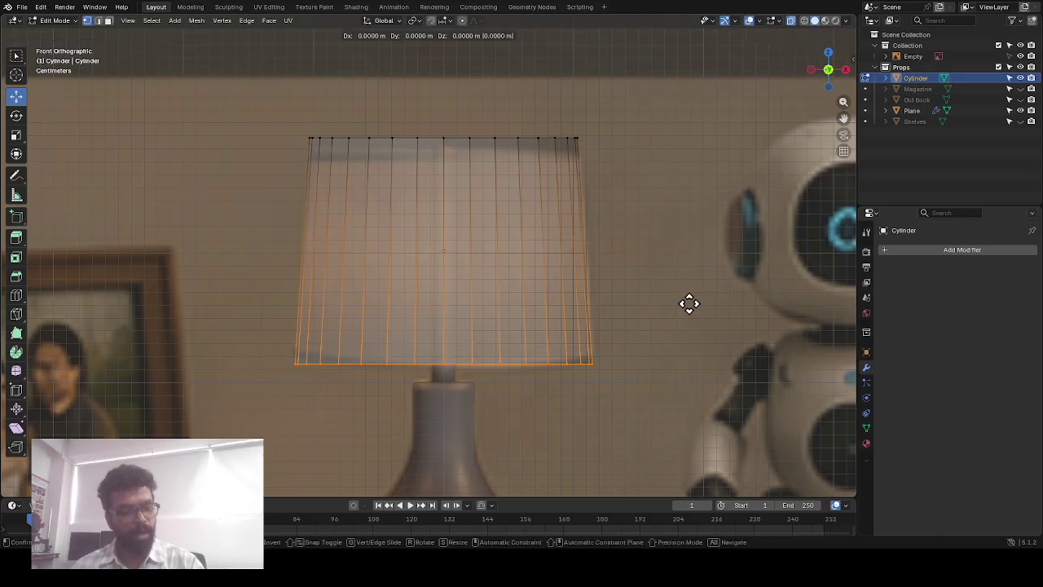
key("x")
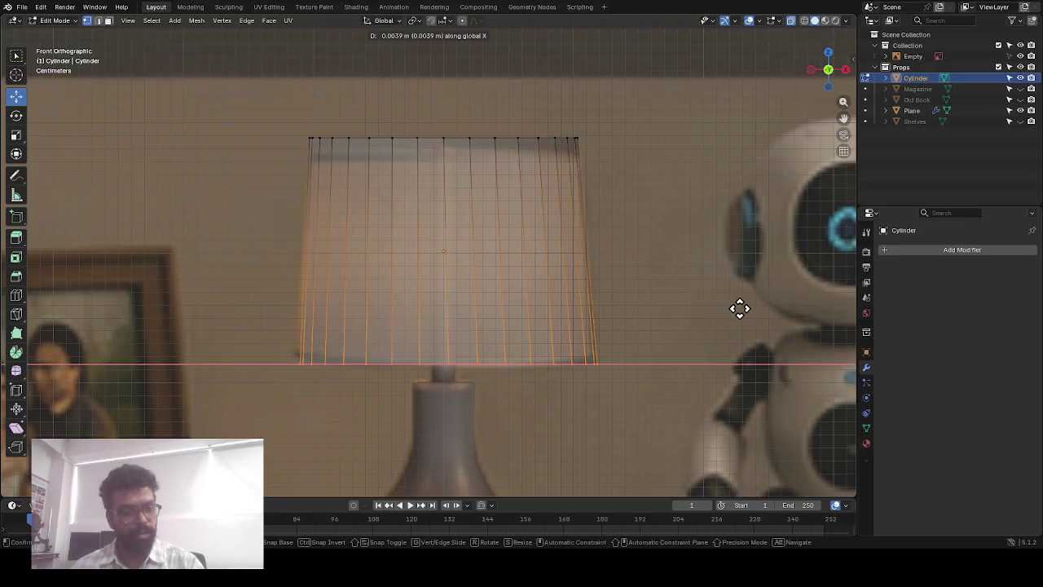
key("Escape")
key("s")
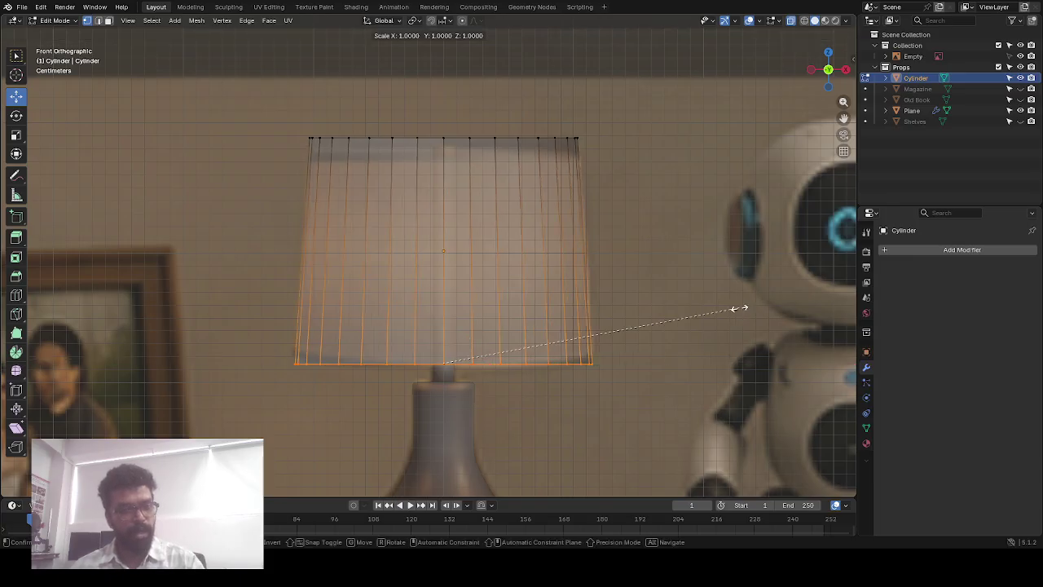
key("x")
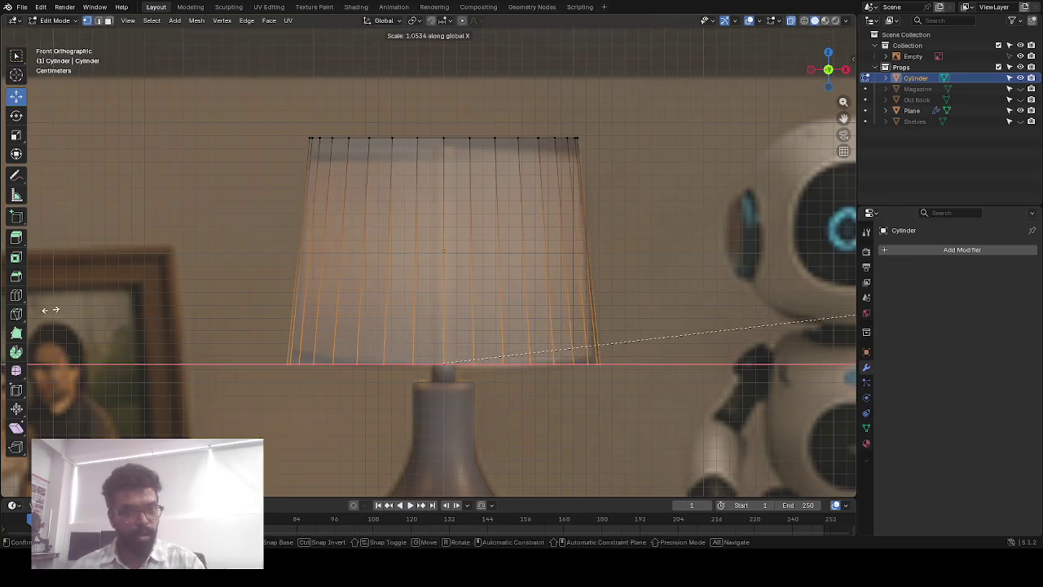
left_click(64, 309)
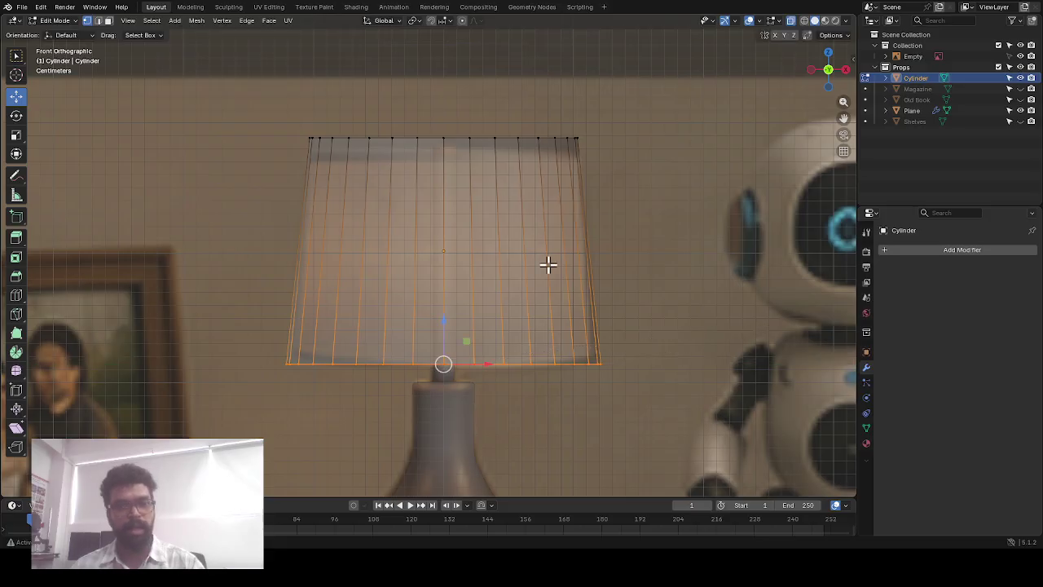
Switch to face selection and turn off X-ray so the lampshade cylinder is shown solid in an angled view
scroll(650, 306, "down", 4)
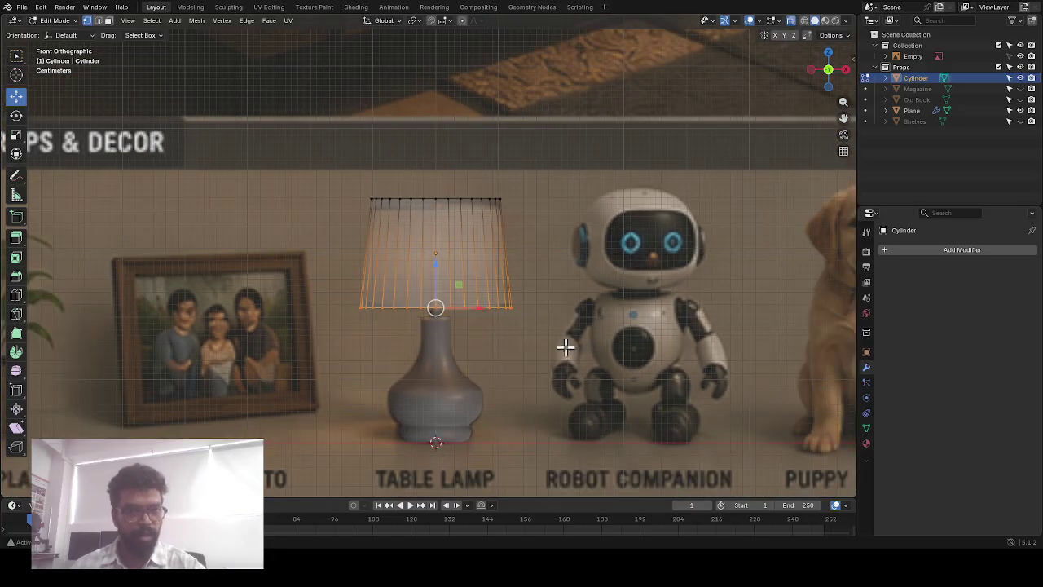
scroll(566, 348, "up", 5)
scroll(645, 215, "down", 2)
middle_click_drag(603, 217, 559, 265)
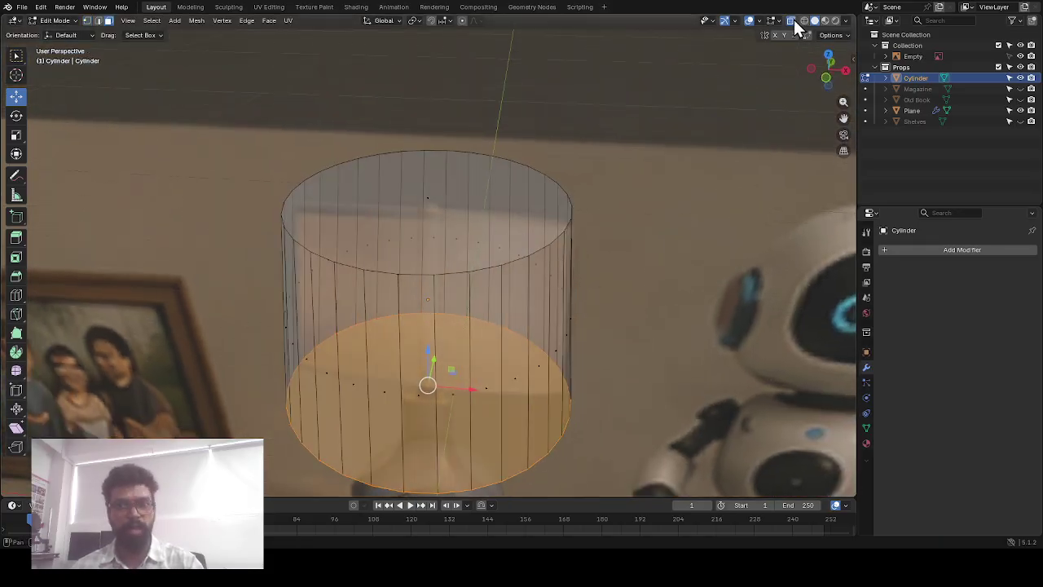
scroll(621, 205, "down", 4)
middle_click_drag(621, 205, 512, 326)
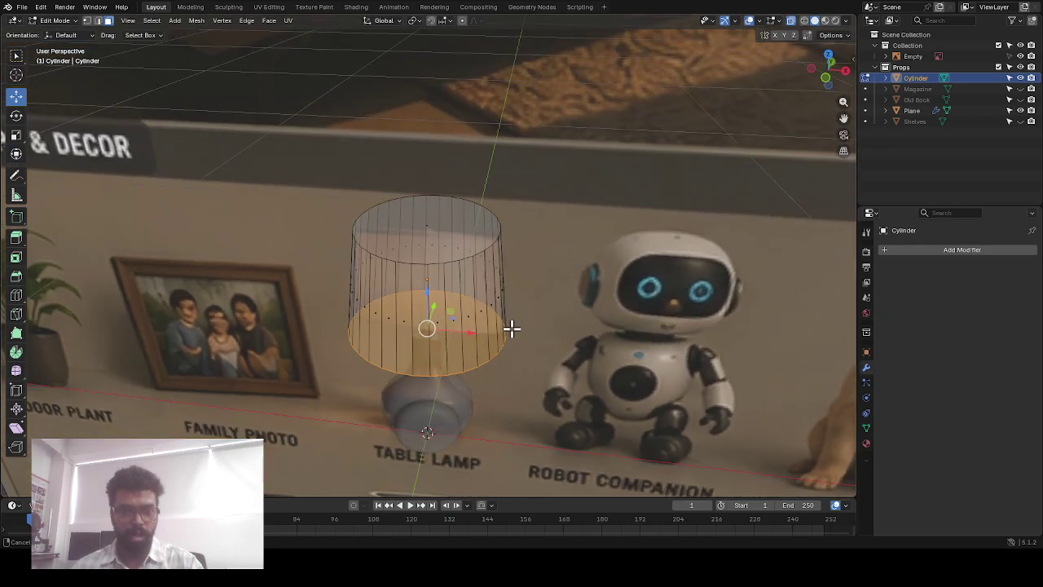
scroll(435, 251, "up", 2)
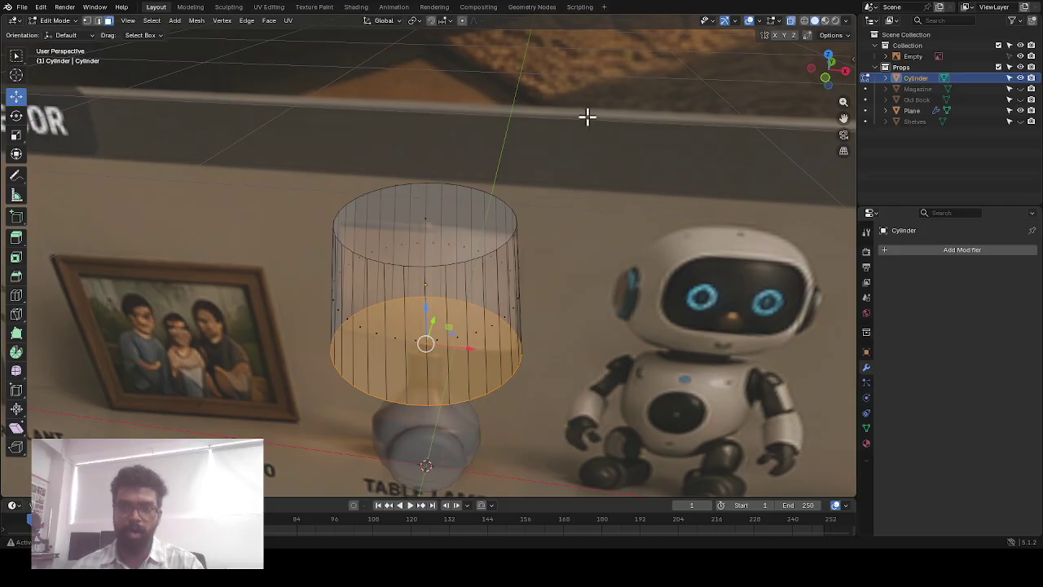
left_click(791, 20)
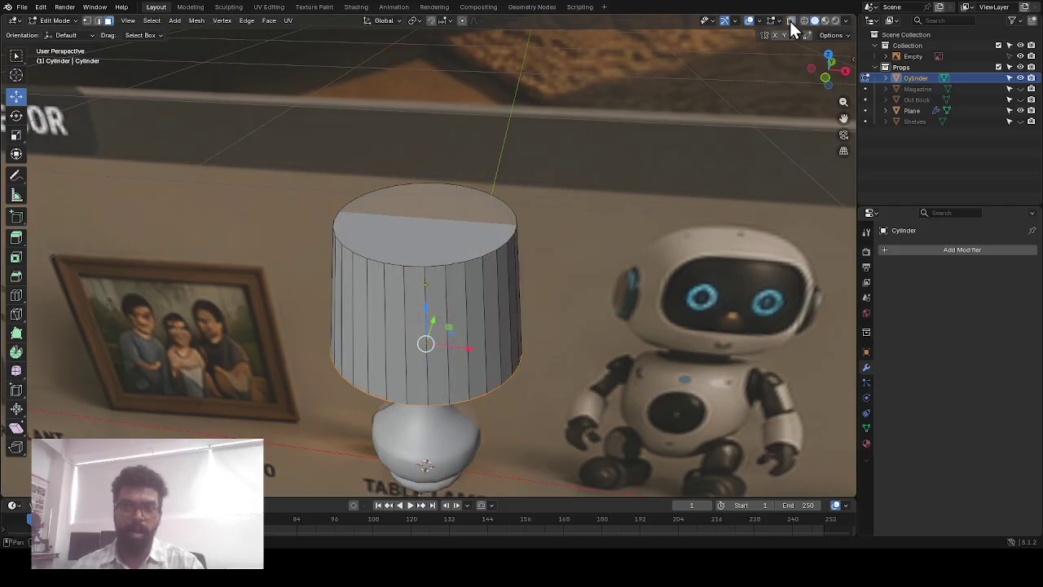
Select the cylinder's top and bottom cap faces and delete them to open the lampshade at both ends
left_click(462, 240)
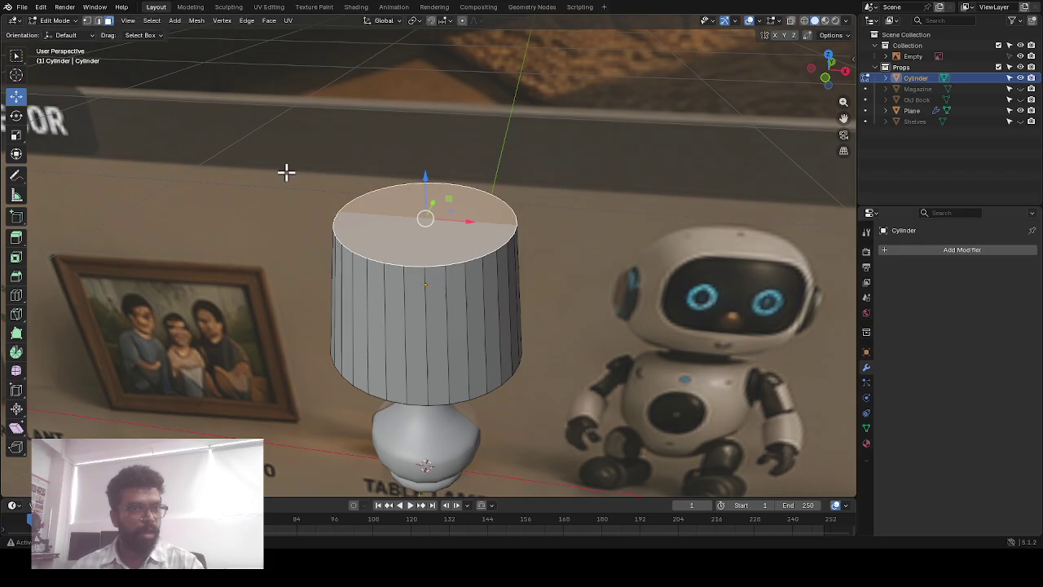
middle_click_drag(308, 317, 489, 289)
left_click(410, 233)
scroll(489, 288, "up", 1)
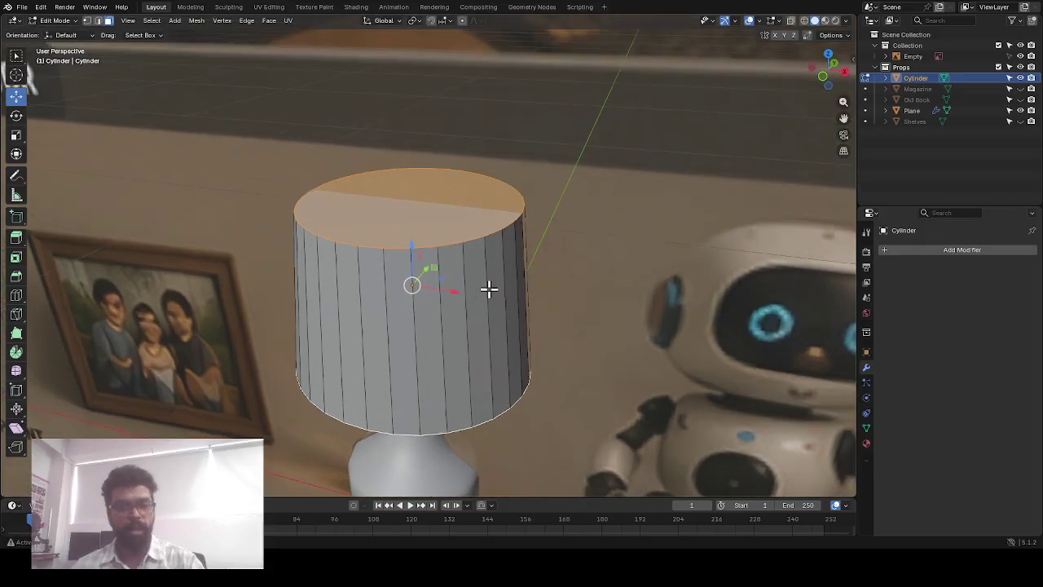
key("x")
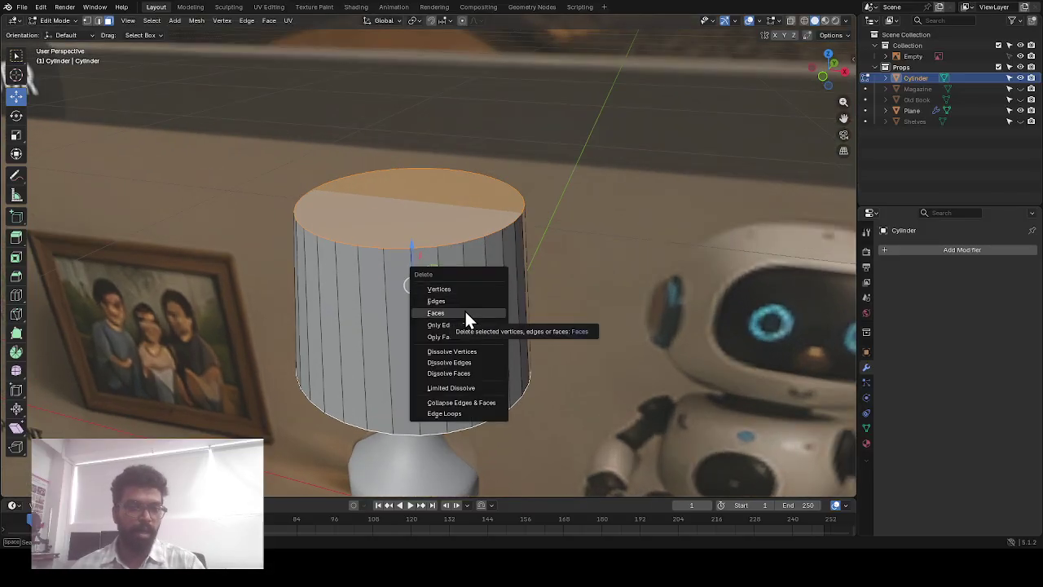
left_click(438, 313)
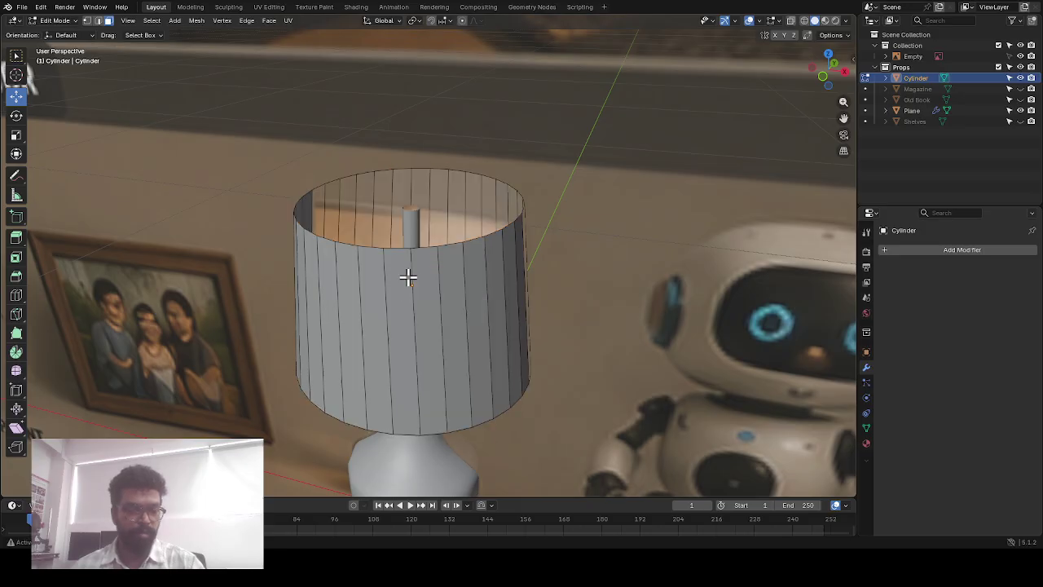
Examine the open lampshade and the lamp's stem inside it from several angles and distances
scroll(408, 277, "down", 3)
mouse_move(407, 277)
middle_mouse_down()
mouse_move(493, 282)
mouse_move(493, 321)
mouse_move(419, 286)
middle_mouse_up()
scroll(493, 320, "up", 3)
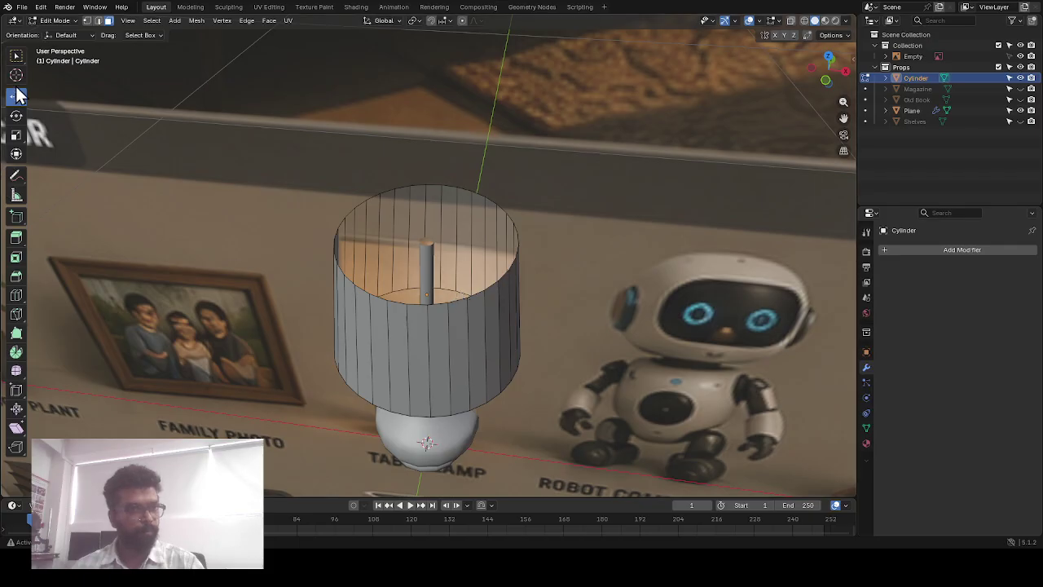
scroll(220, 293, "down", 3)
middle_click_drag(219, 293, 312, 307)
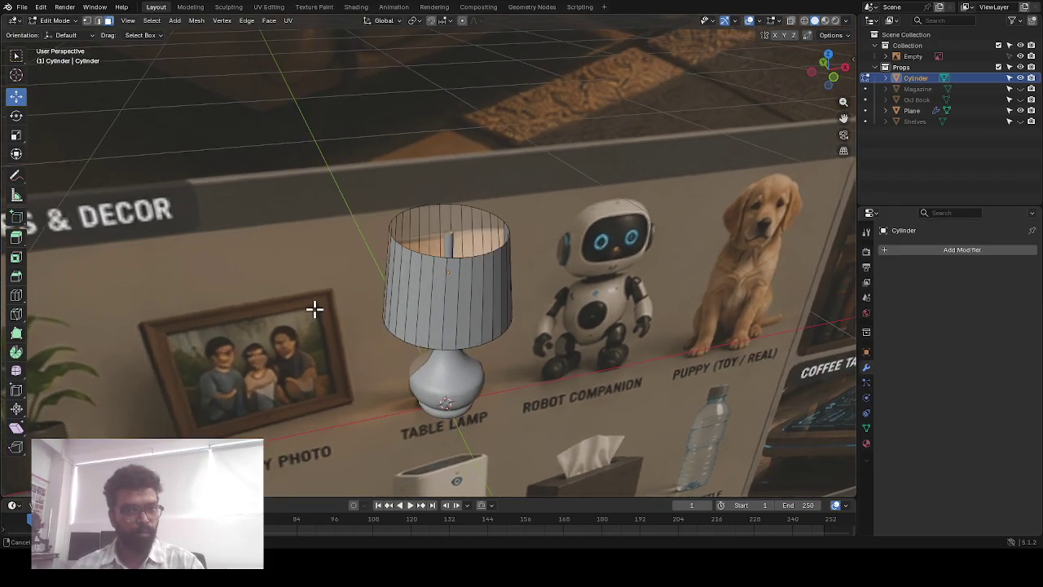
scroll(503, 380, "up", 3)
scroll(436, 340, "down", 5)
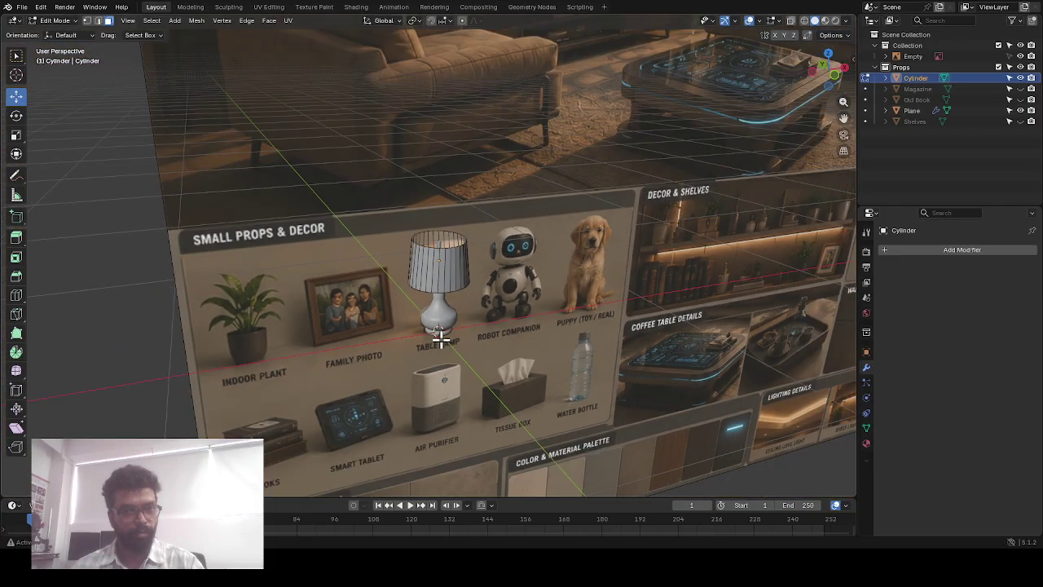
scroll(456, 319, "up", 7)
mouse_move(513, 259)
middle_mouse_down()
mouse_move(552, 269)
mouse_move(543, 288)
mouse_move(517, 270)
mouse_move(541, 225)
mouse_move(551, 261)
mouse_move(535, 282)
mouse_move(518, 278)
middle_mouse_up()
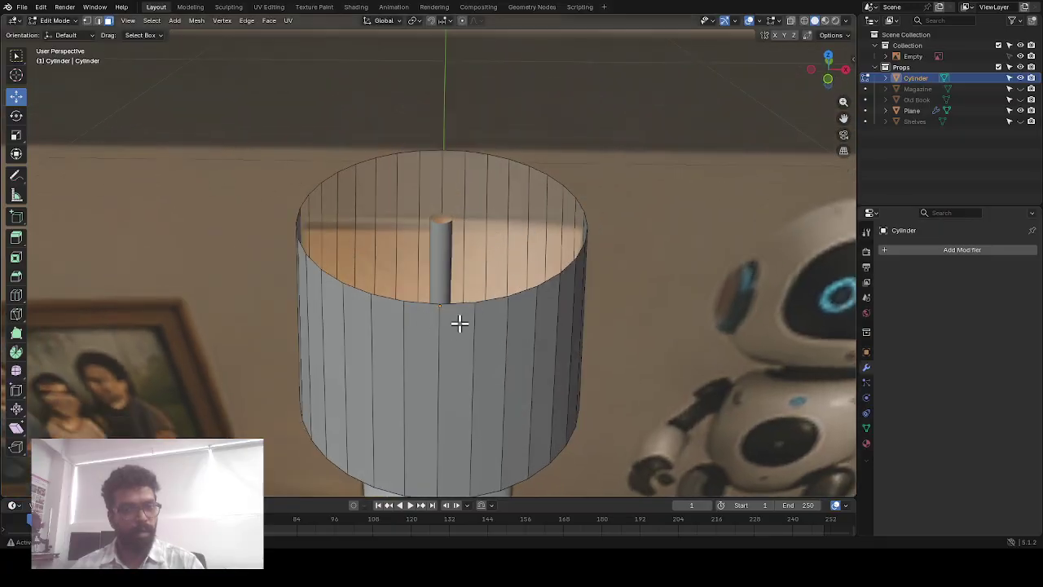
Select all faces of the lampshade and extrude them along their normals slightly inward to give it a thin wall
key("a")
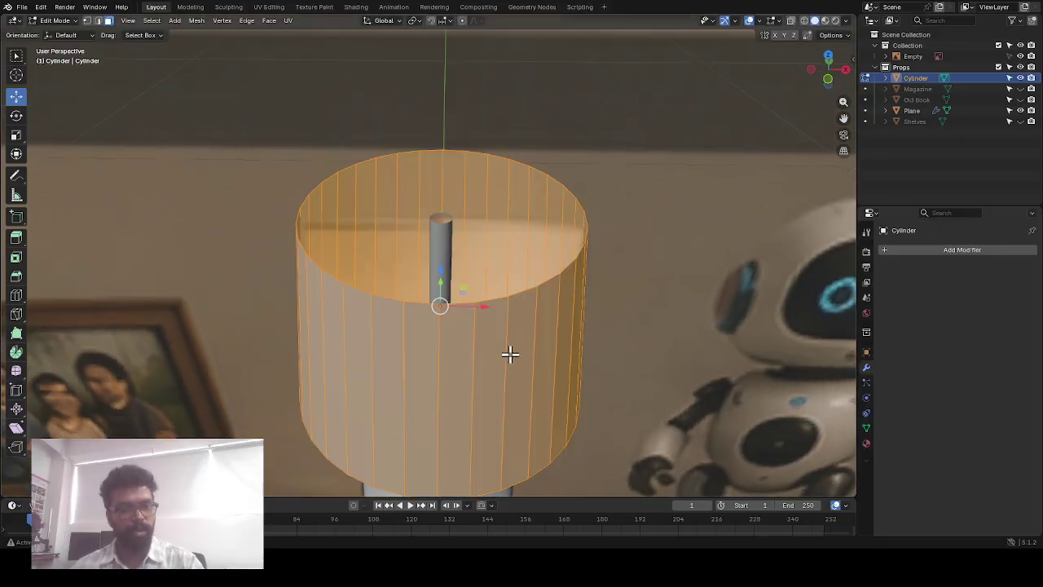
scroll(574, 325, "up", 2)
middle_click_drag(574, 326, 536, 297)
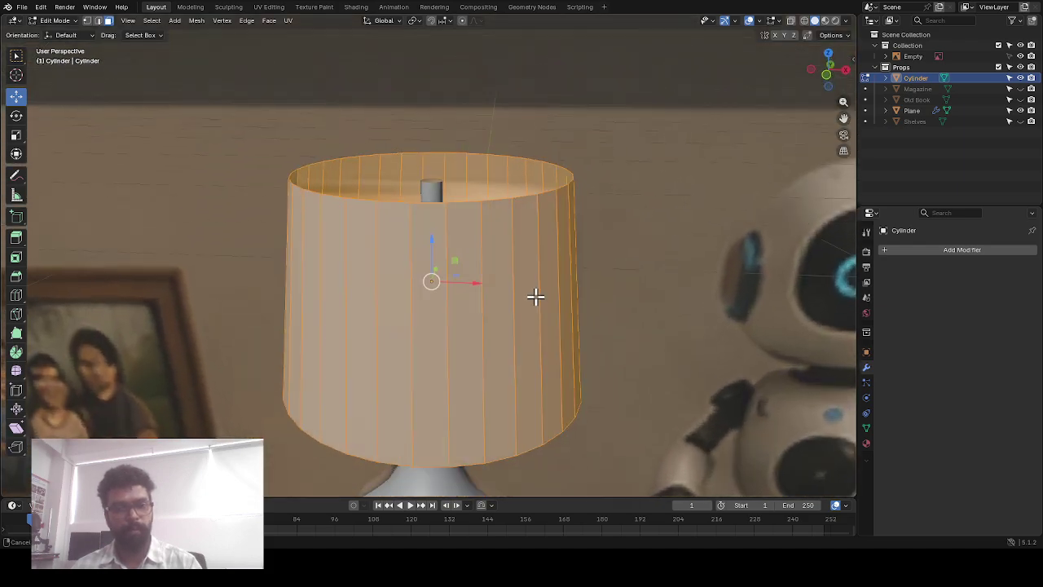
right_click(534, 236)
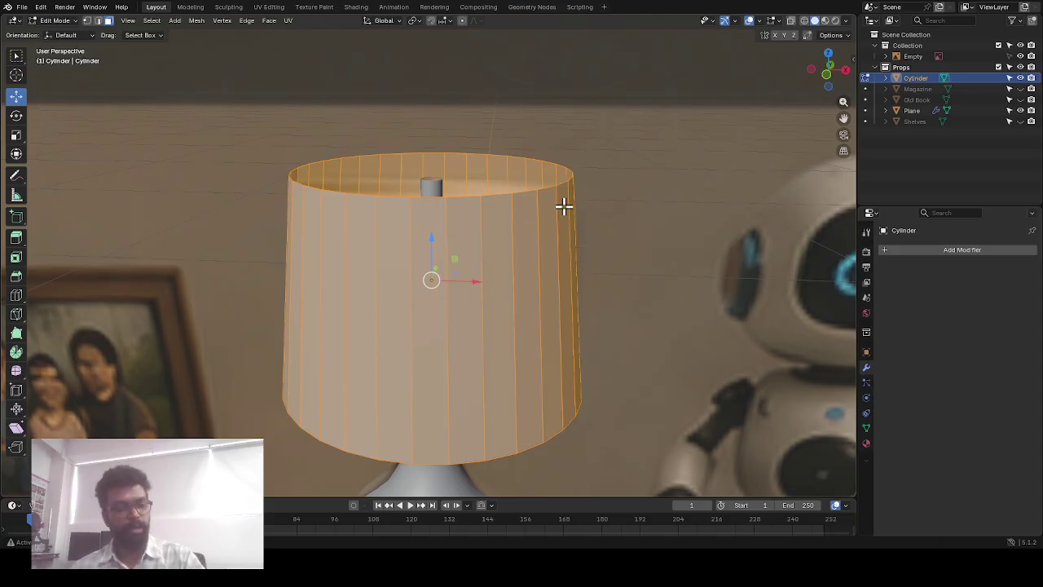
middle_click_drag(537, 244, 529, 256)
scroll(536, 256, "up", 2)
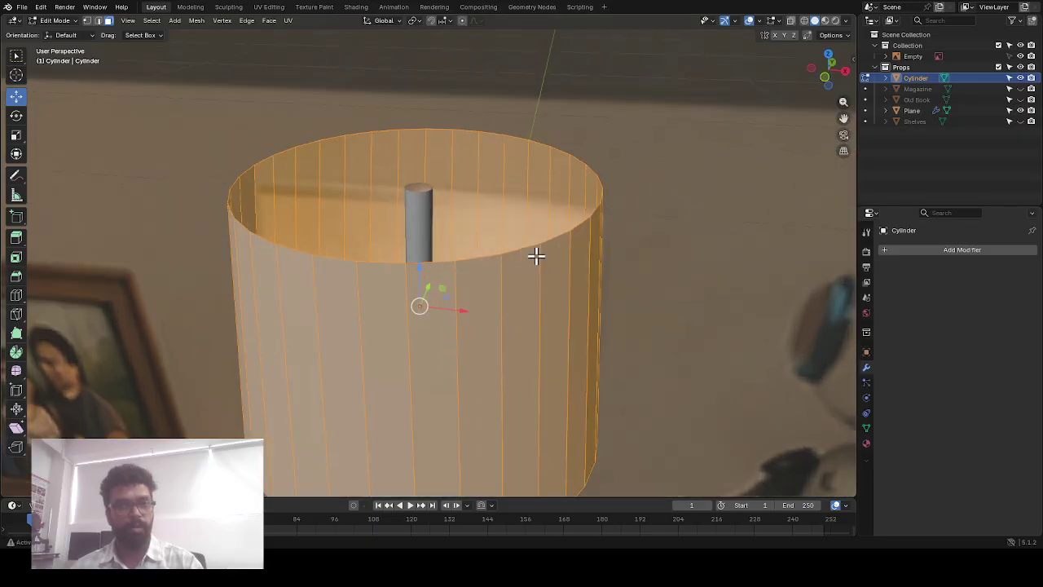
right_click(560, 255)
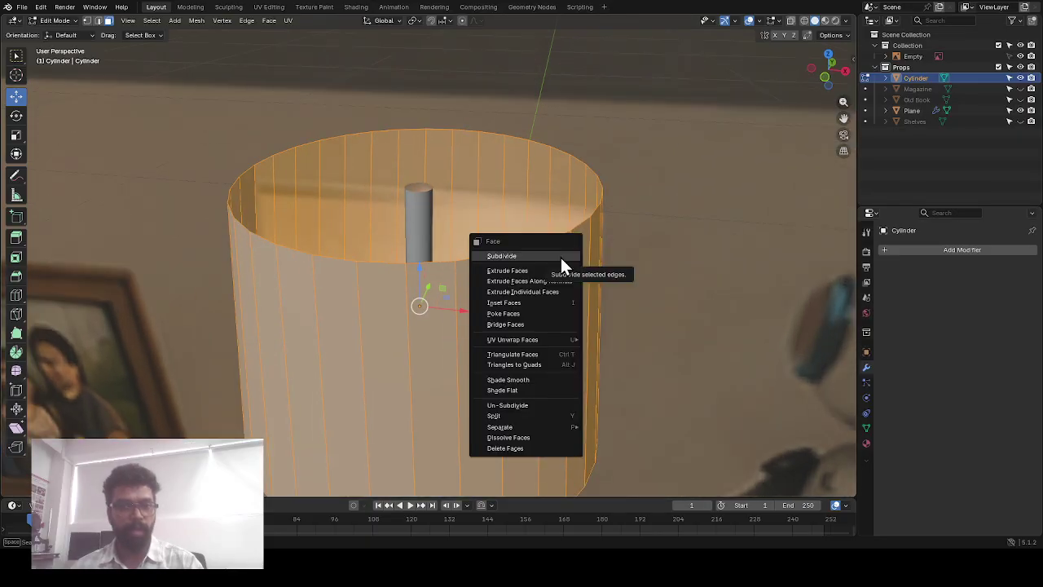
left_click(528, 281)
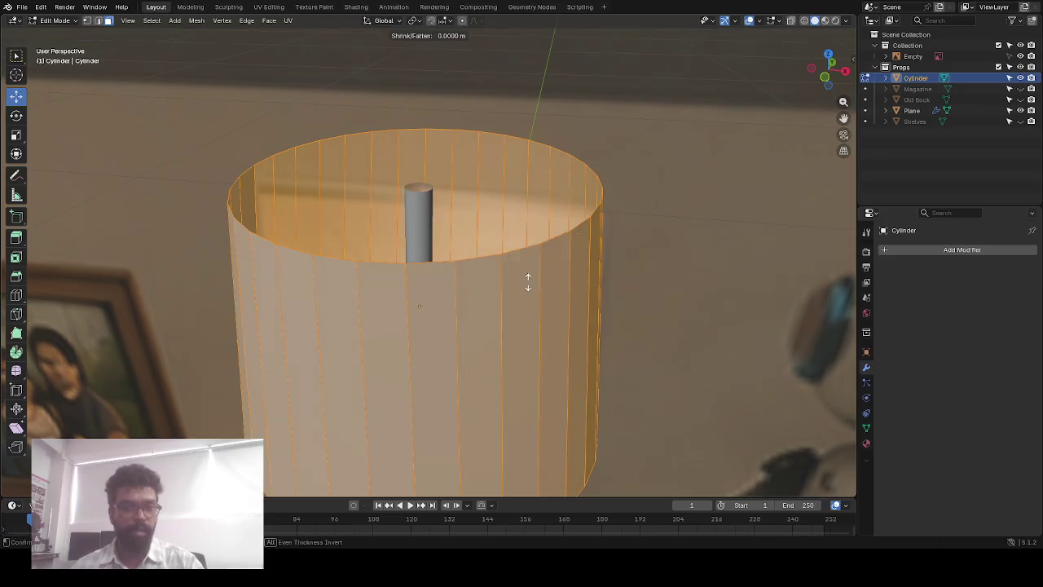
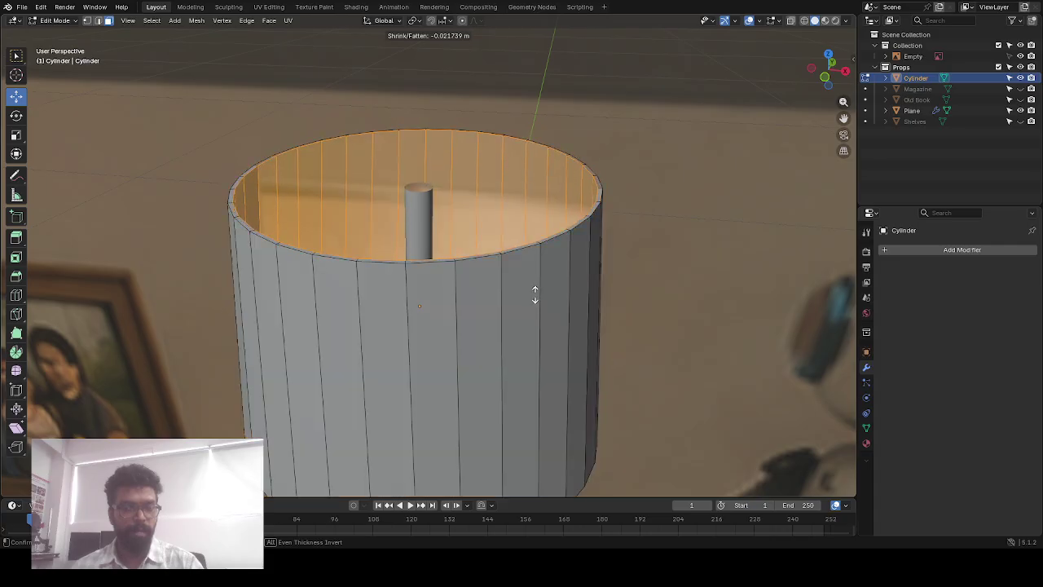
left_click(522, 200)
scroll(591, 238, "up", 2)
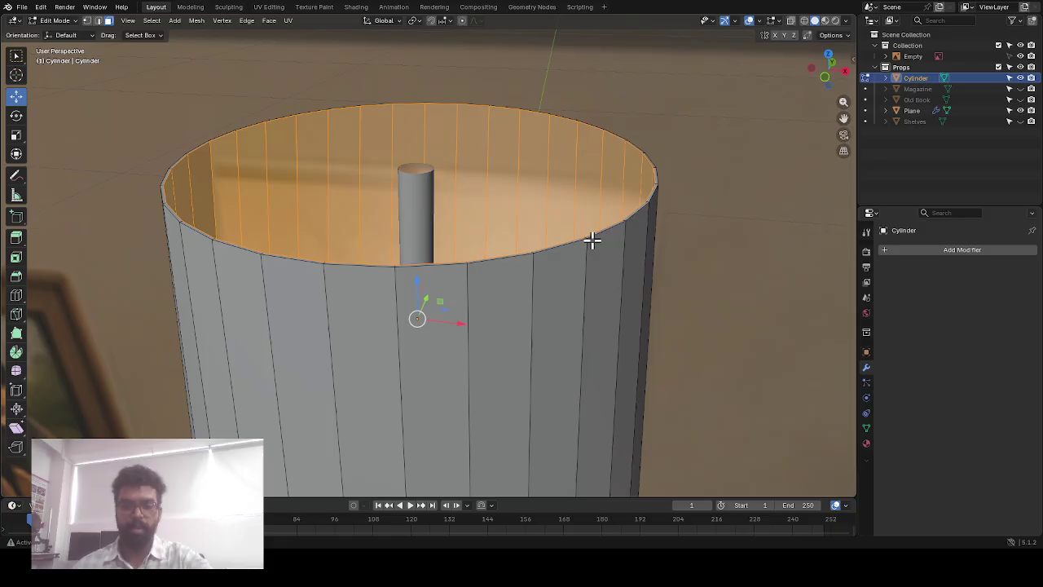
Deselect the faces and examine the thickened lampshade from above and in front orthographic view
scroll(591, 239, "down", 3)
middle_click_drag(543, 200, 551, 223)
left_click(681, 279)
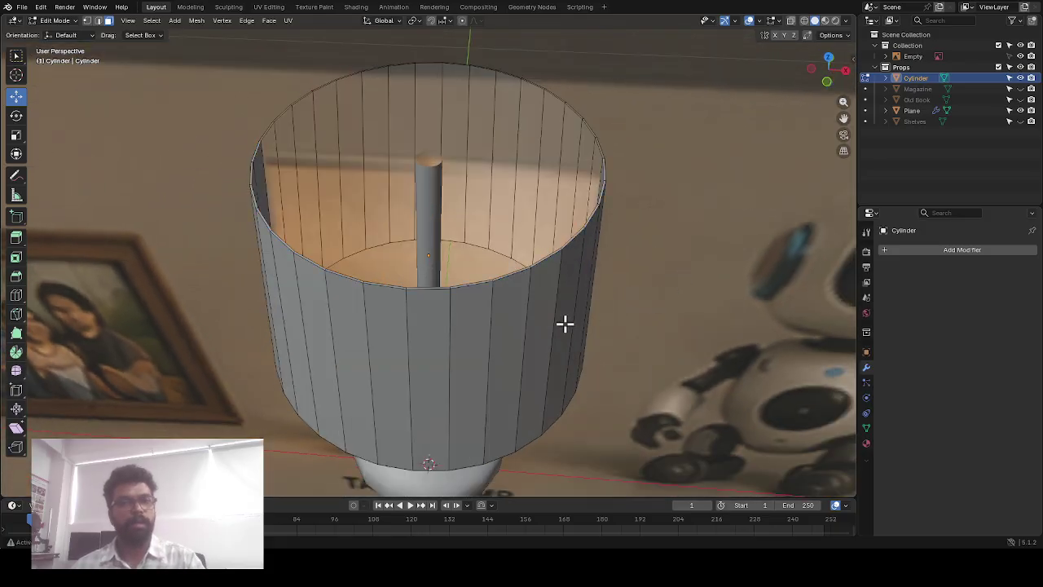
middle_click_drag(565, 323, 451, 285)
scroll(433, 272, "down", 2)
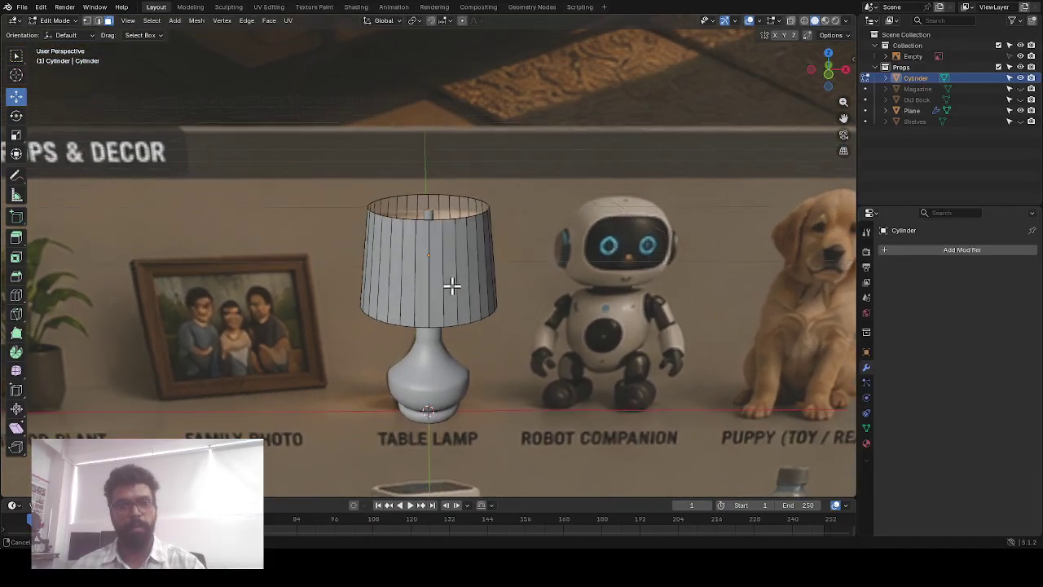
key("KP_1")
scroll(459, 252, "up", 3)
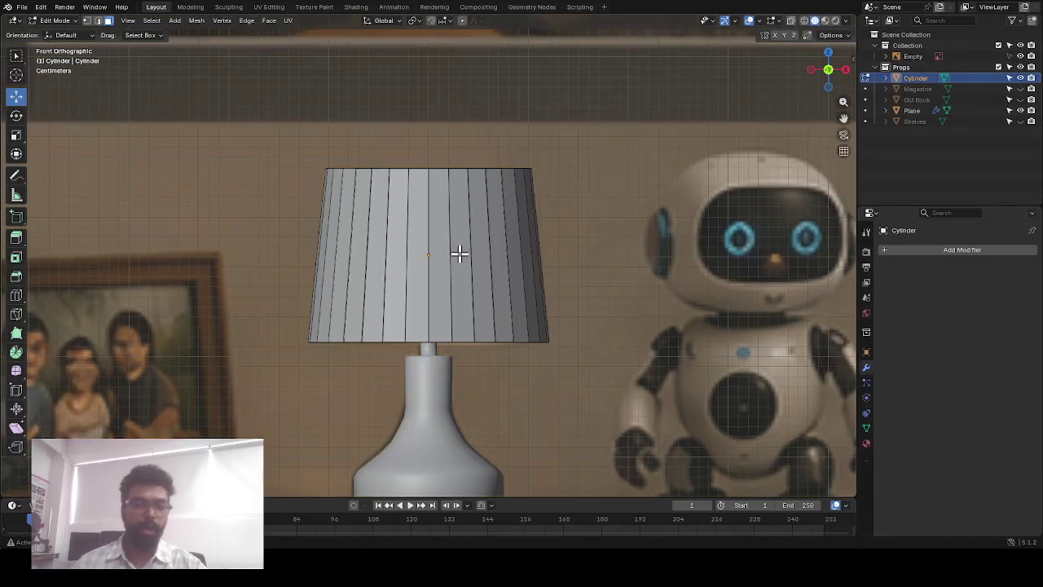
scroll(470, 276, "up", 2)
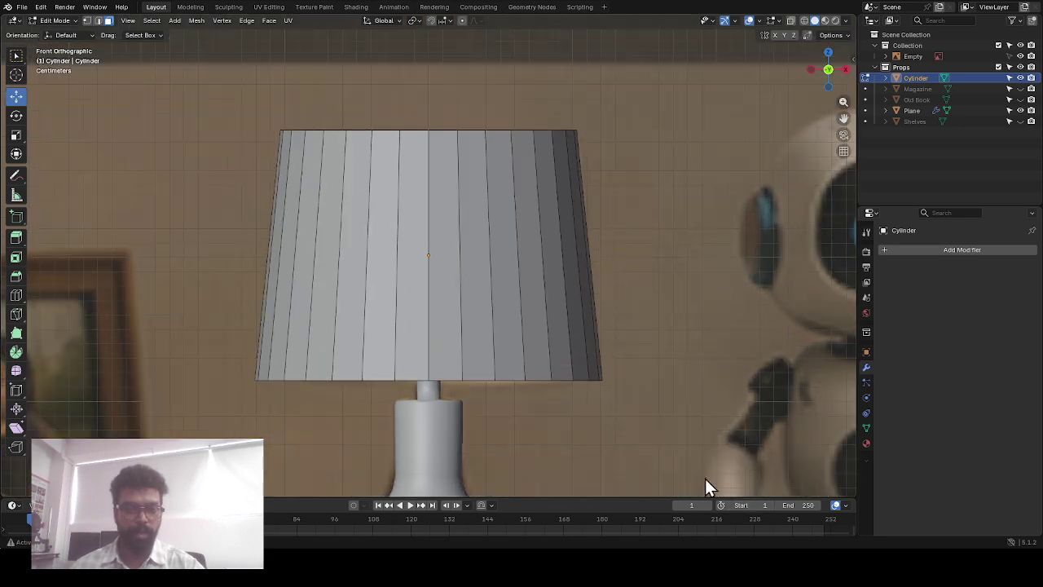
Hide the cylinder and outline the narrow trim band along the reference lampshade's upper rim with the Annotate tool
left_click(1020, 78)
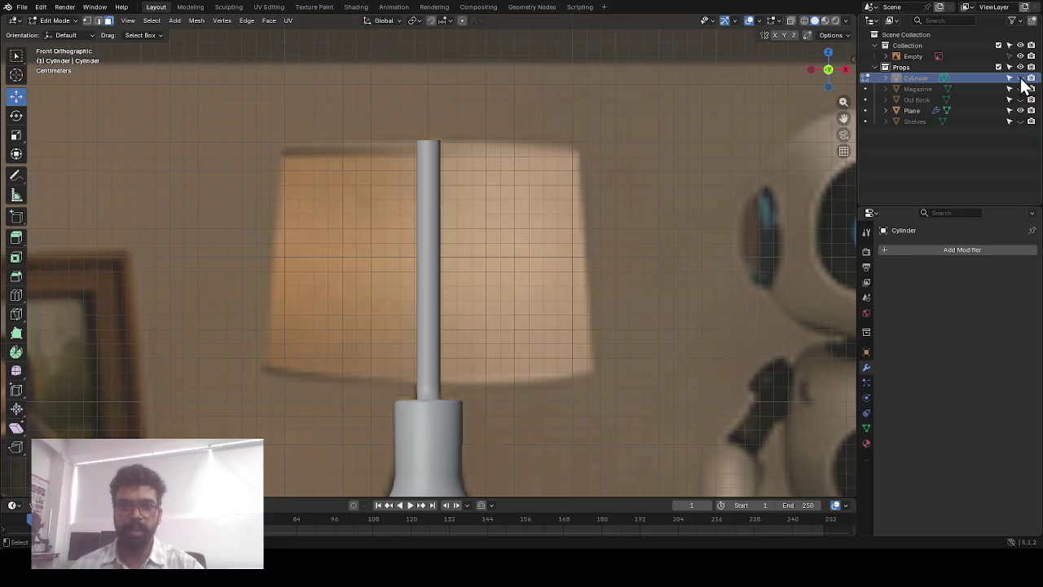
left_click(17, 175)
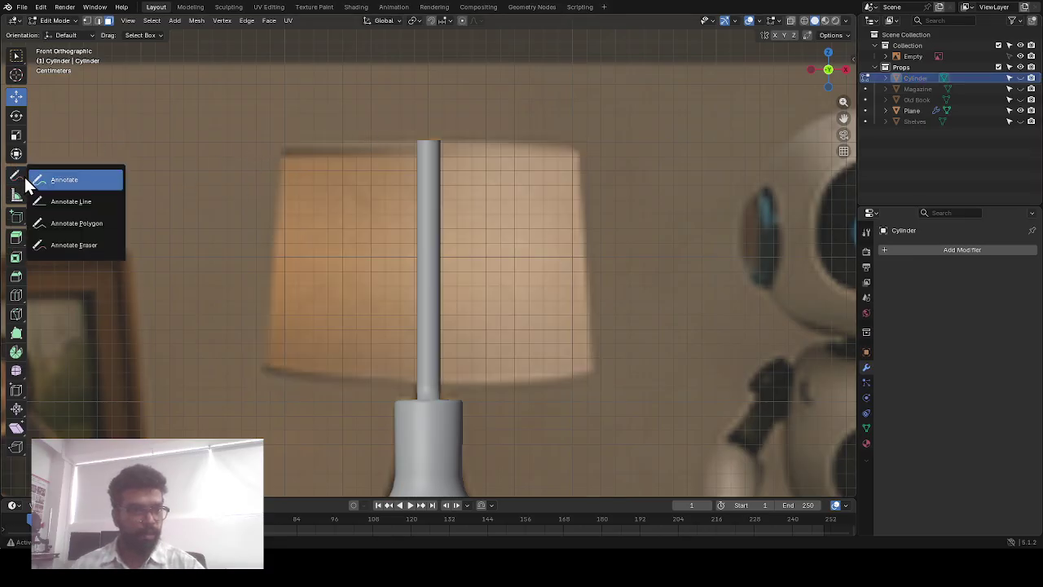
left_click(73, 181)
left_click_drag(285, 142, 593, 145)
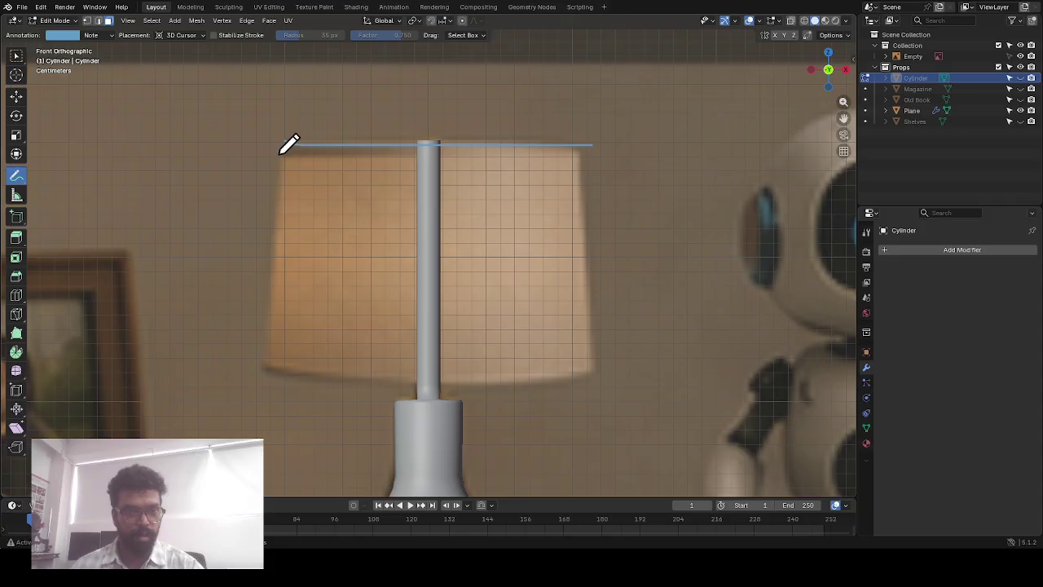
left_click_drag(289, 144, 598, 139)
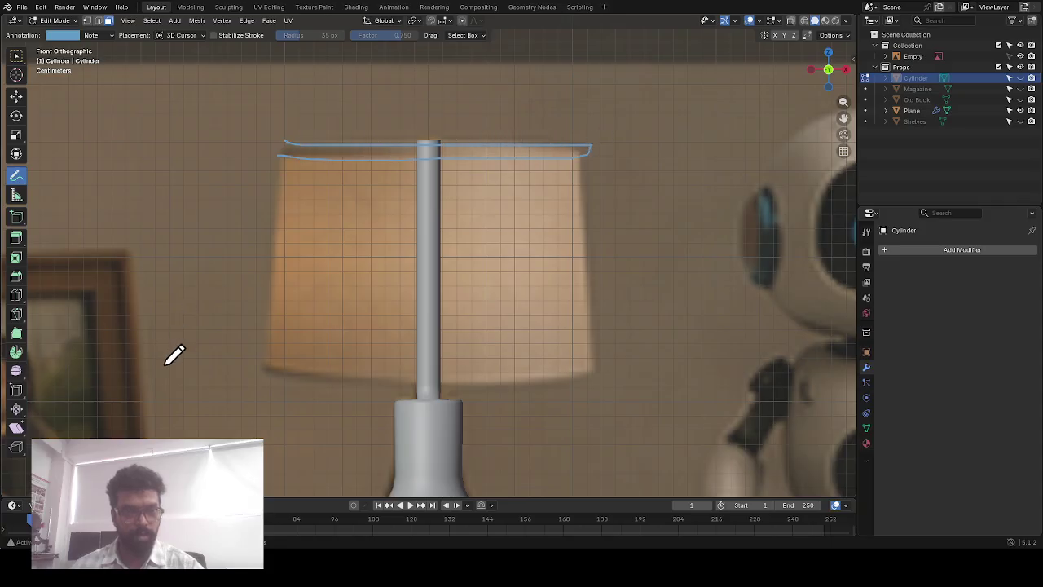
Outline the narrow trim band along the reference lampshade's lower rim with two annotation strokes
left_click_drag(265, 363, 611, 370)
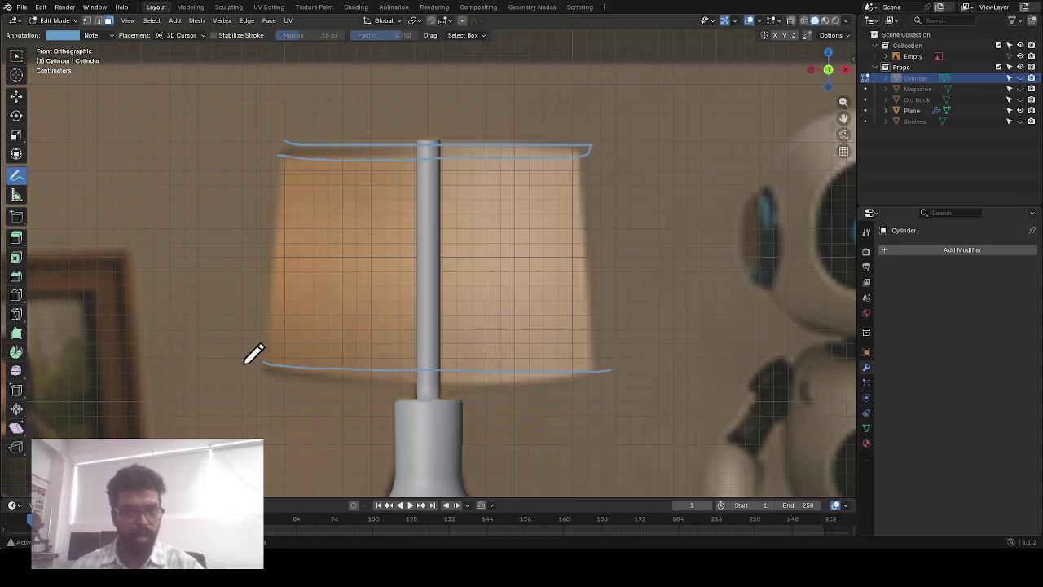
mouse_move(264, 364)
left_mouse_down()
mouse_move(345, 383)
mouse_move(512, 392)
mouse_move(636, 375)
left_mouse_up()
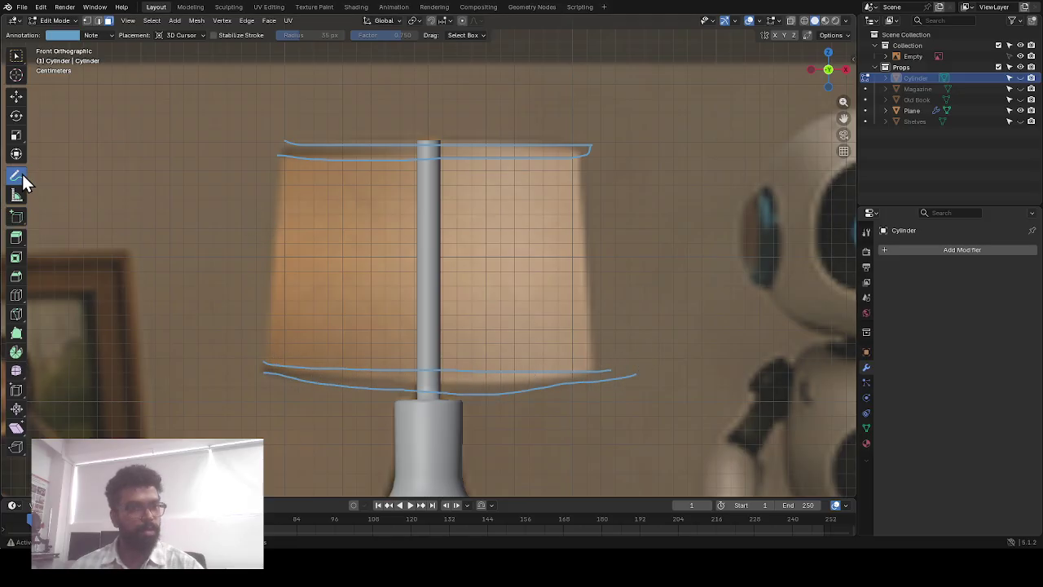
Erase all annotation strokes around the reference lampshade and return to the Move tool
left_click_drag(21, 172, 53, 240)
mouse_move(292, 145)
left_mouse_down()
mouse_move(630, 168)
mouse_move(601, 374)
mouse_move(361, 347)
mouse_move(616, 353)
left_mouse_up()
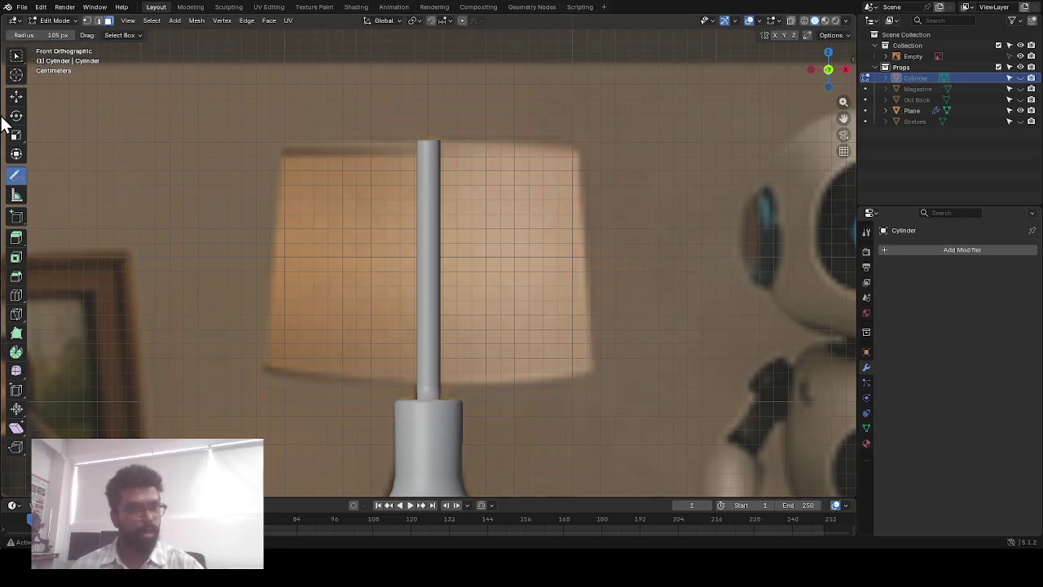
left_click(18, 98)
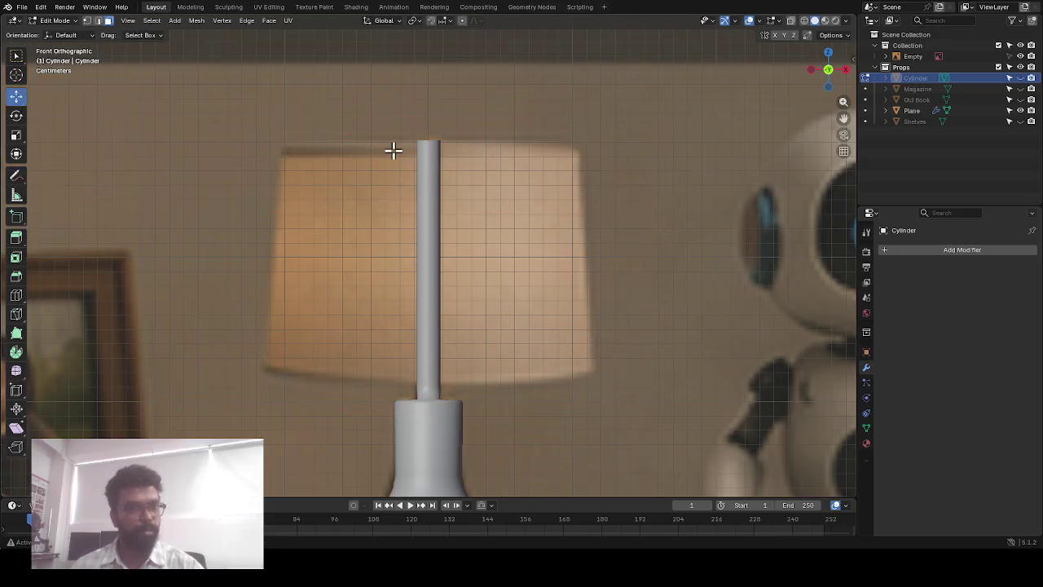
Show the lampshade cylinder again and select its upper rim edge loop in edge select mode
left_click(1024, 80)
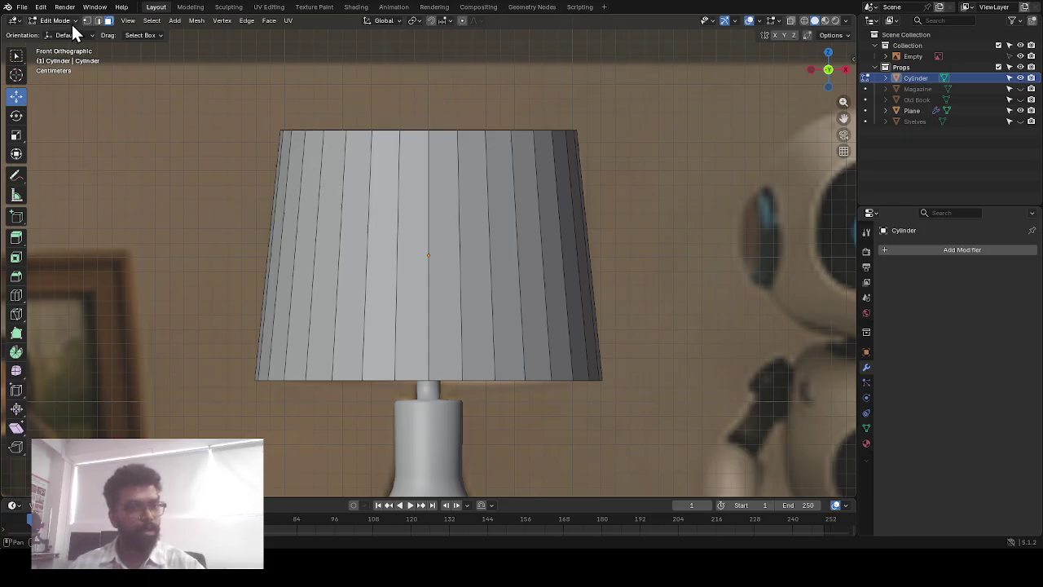
left_click(98, 21)
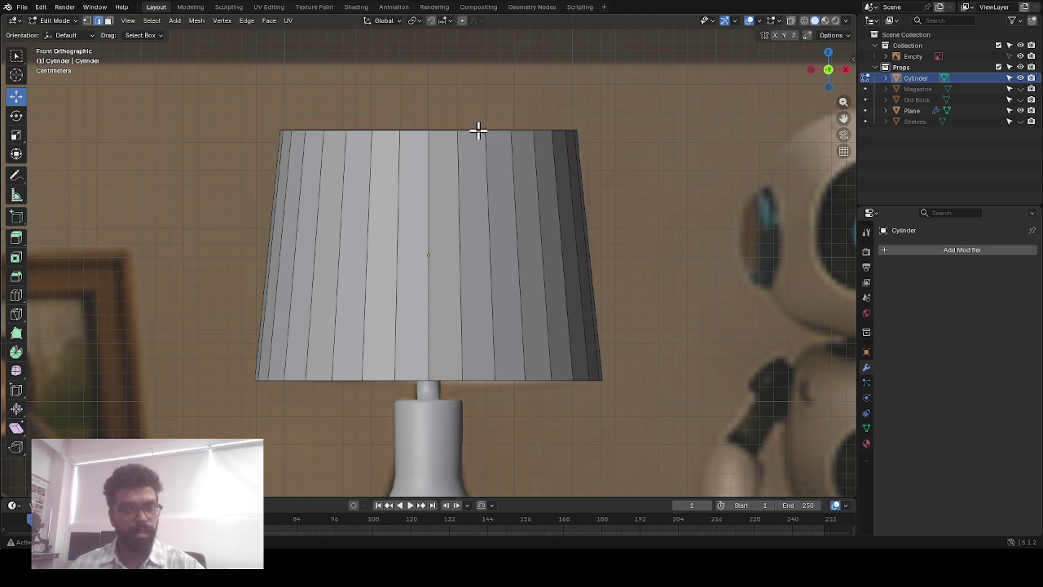
middle_click_drag(544, 177, 432, 171)
left_click(470, 207, "alt")
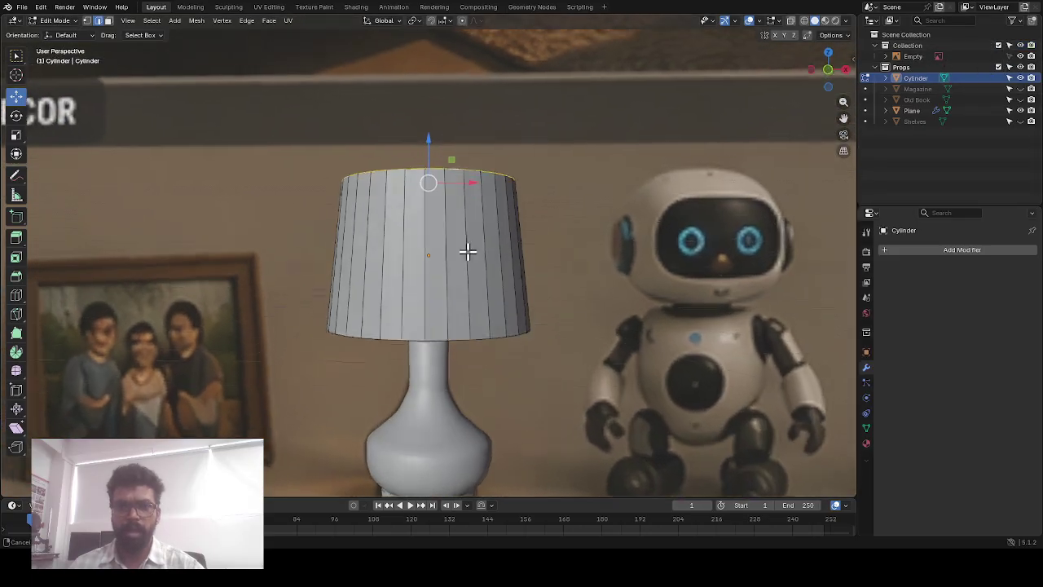
Hide the reference image and select the lampshade's lower and upper rim edge loops together
left_click(1020, 57)
middle_click_drag(318, 298, 438, 310)
scroll(489, 326, "up", 3)
scroll(520, 341, "up", 4)
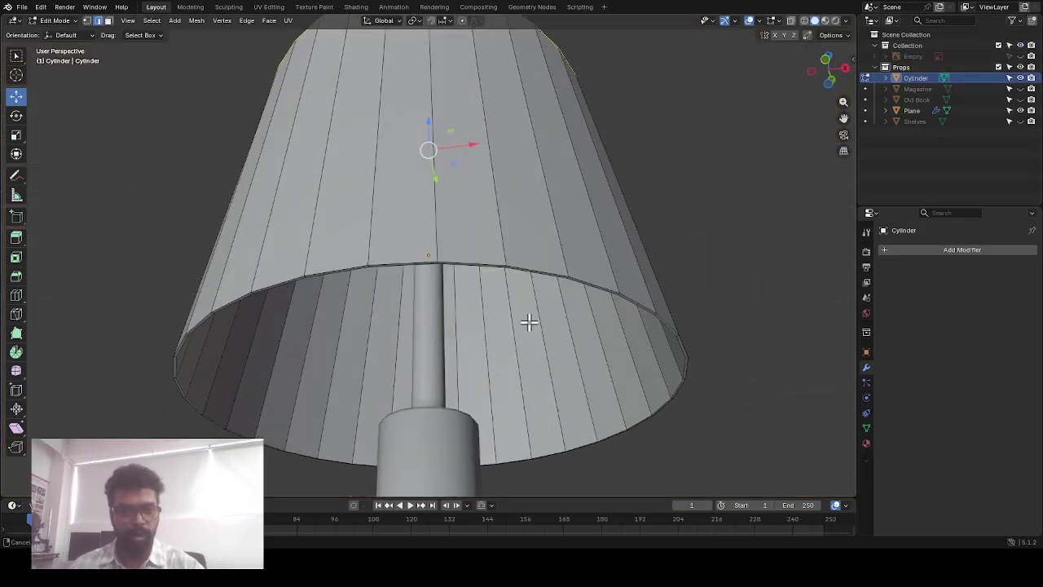
left_click(595, 250, "alt")
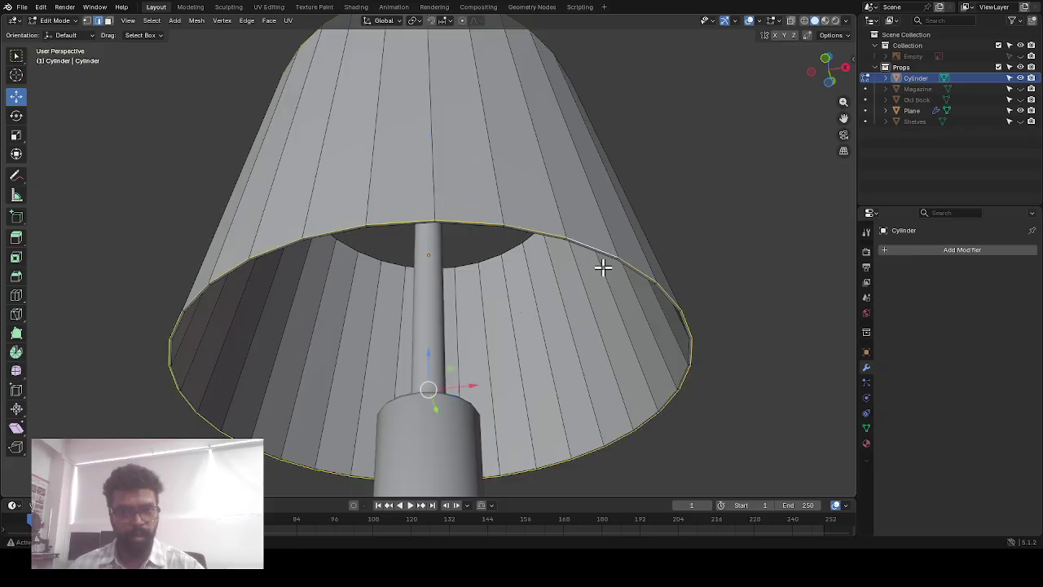
key("s")
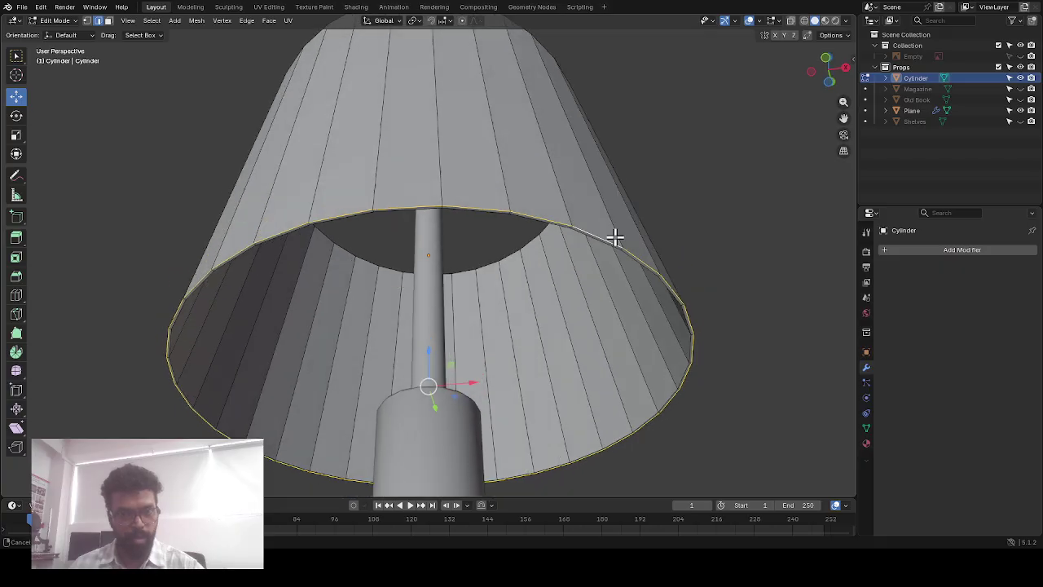
left_click(611, 293)
middle_click_drag(612, 293, 558, 296)
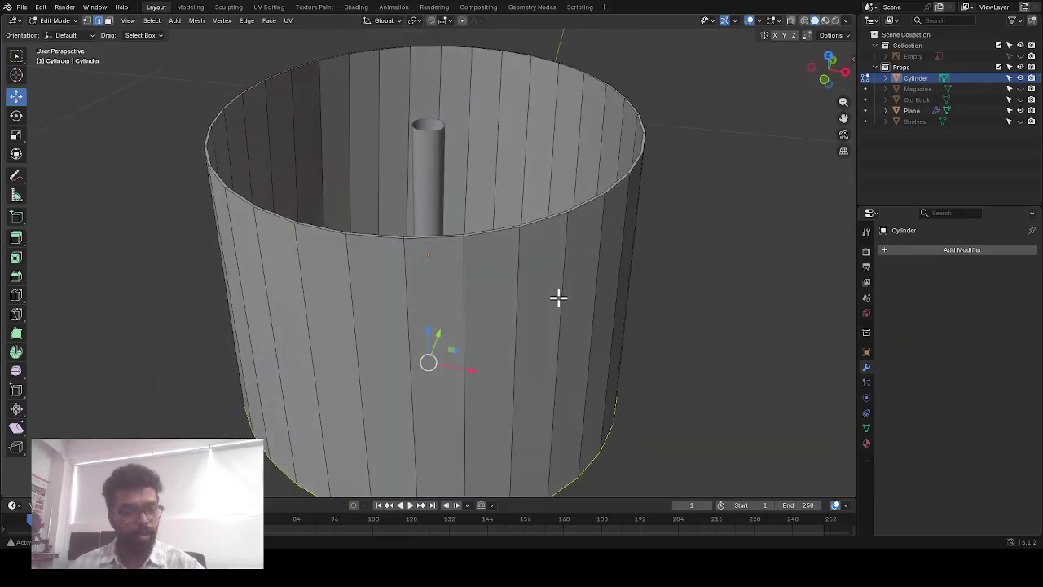
left_click(547, 218, "alt")
middle_click_drag(628, 251, 636, 212)
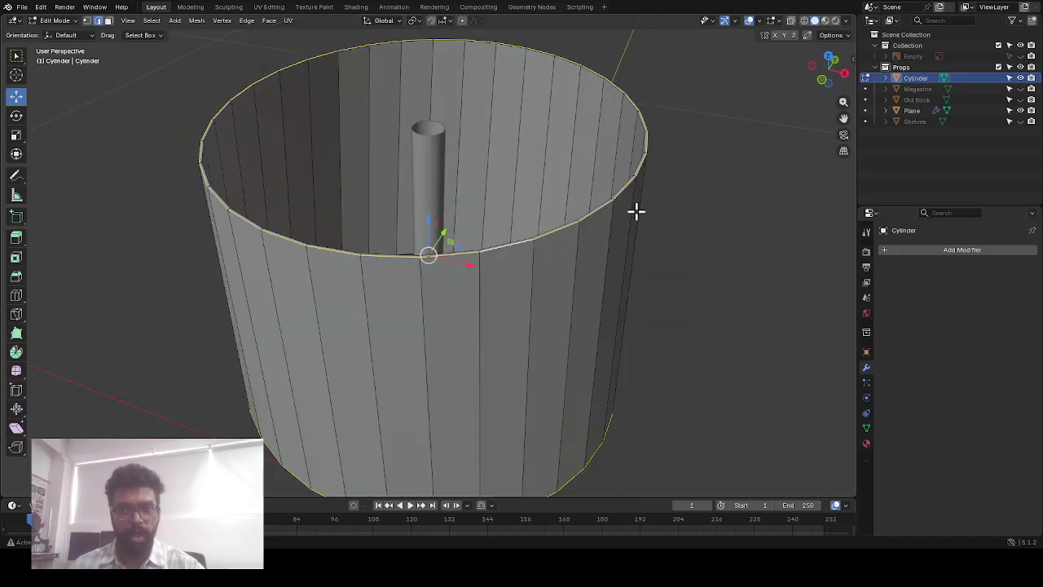
Examine both selected rim loops with X-ray display, then restore the solid display
left_click(791, 20)
scroll(619, 343, "down", 3)
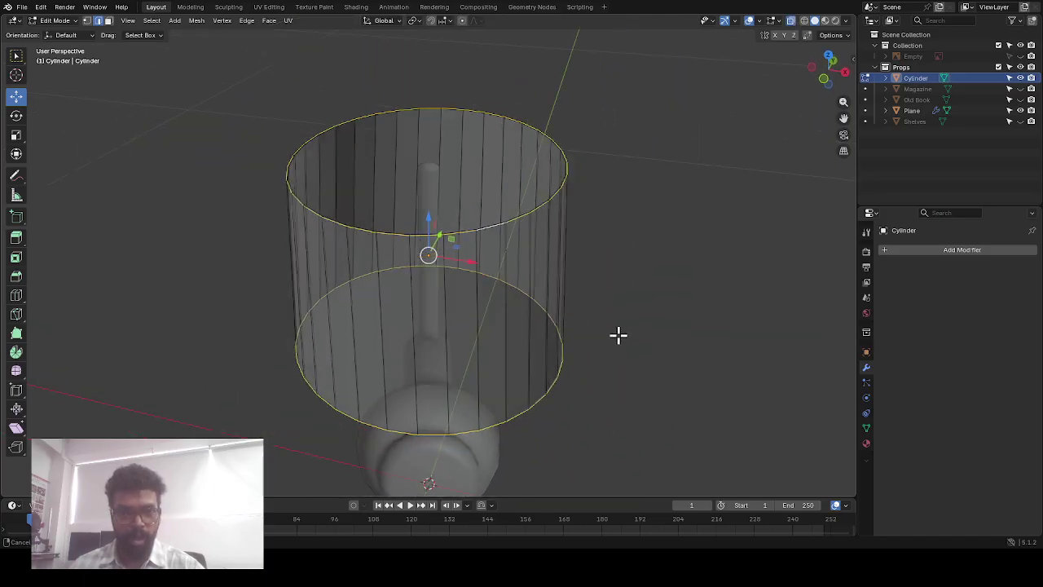
right_click(582, 350)
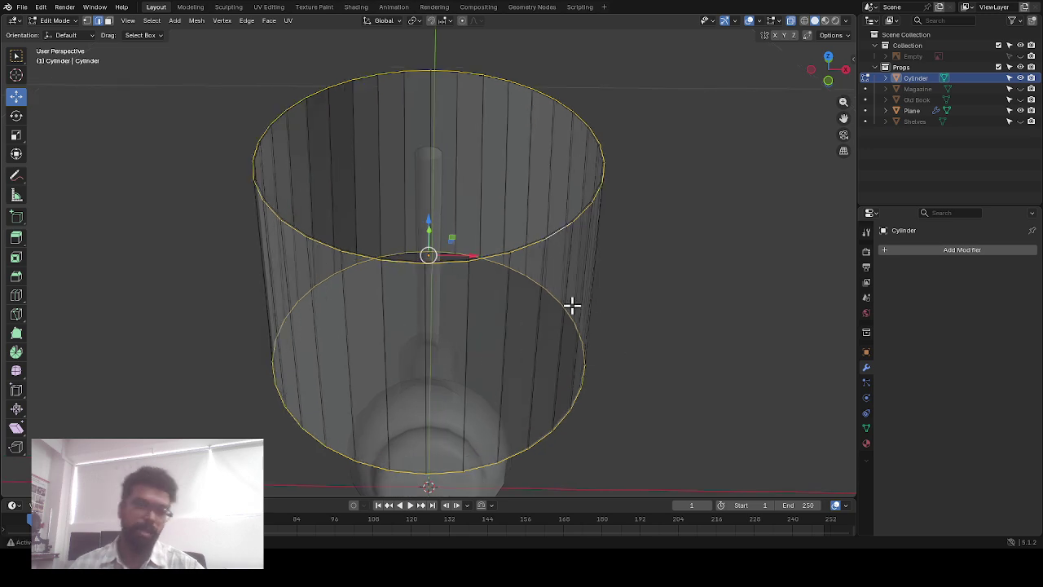
middle_click_drag(572, 305, 563, 285)
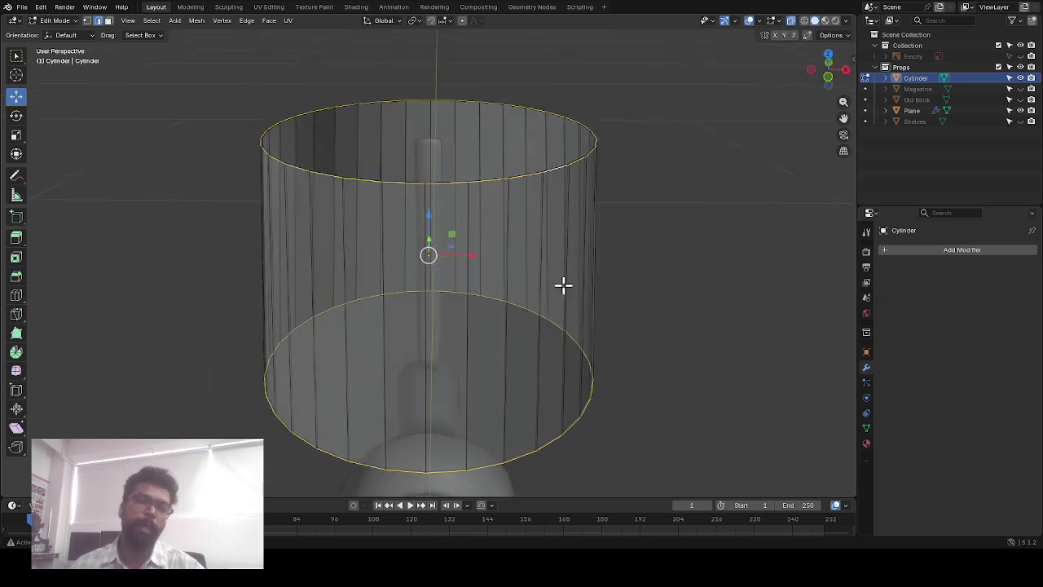
left_click(791, 21)
middle_click_drag(568, 221, 589, 98)
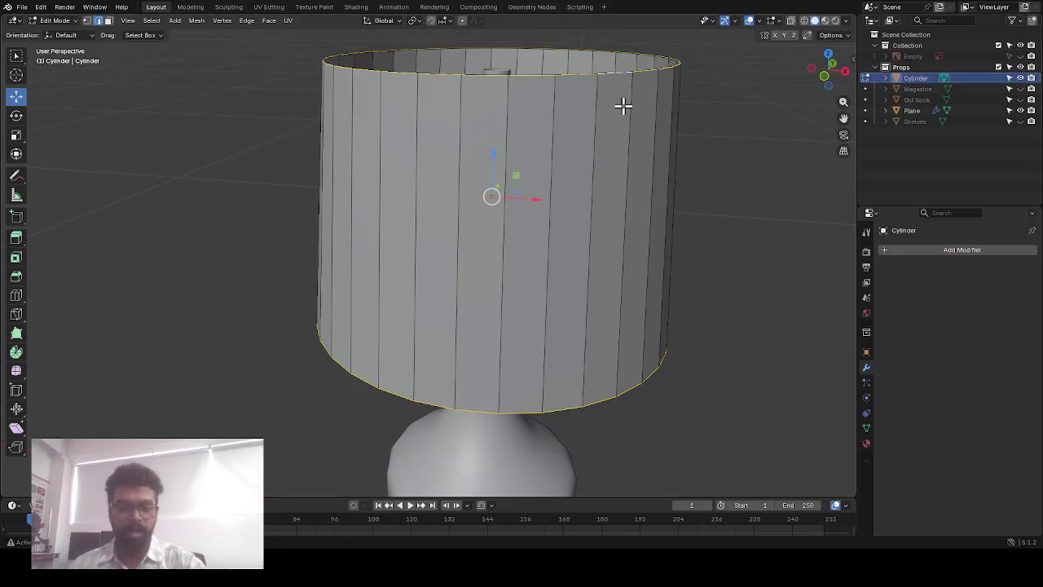
Separate the two selected rim loops from the lampshade into their own object and return to Object Mode
key("p")
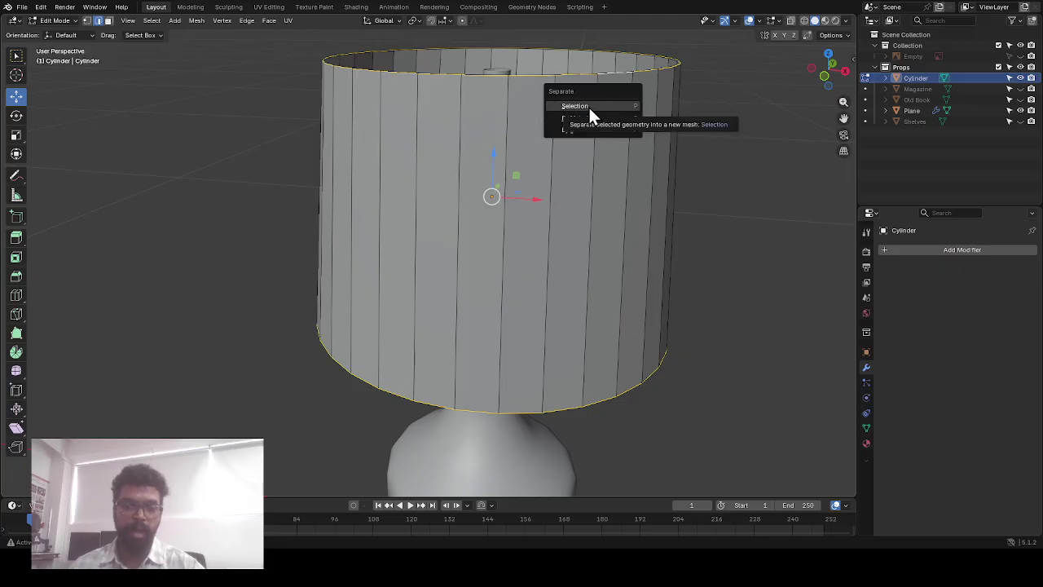
left_click(617, 108)
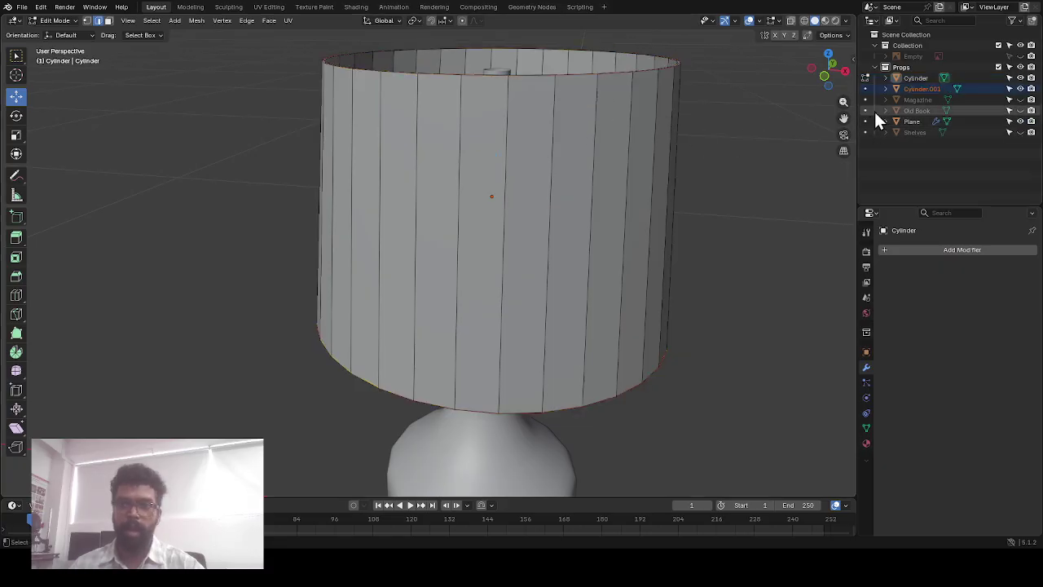
left_click(918, 80)
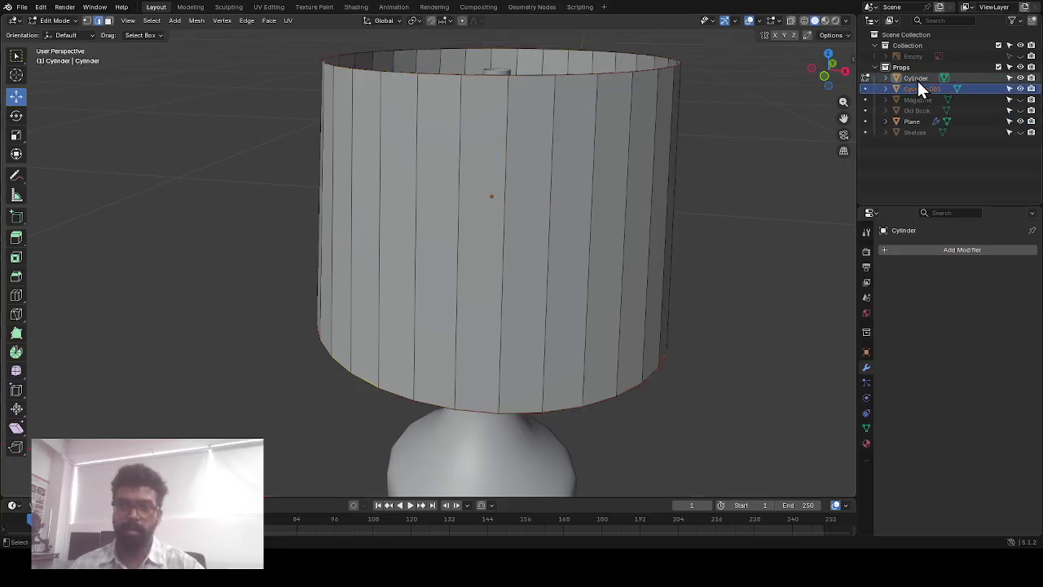
left_click(921, 89)
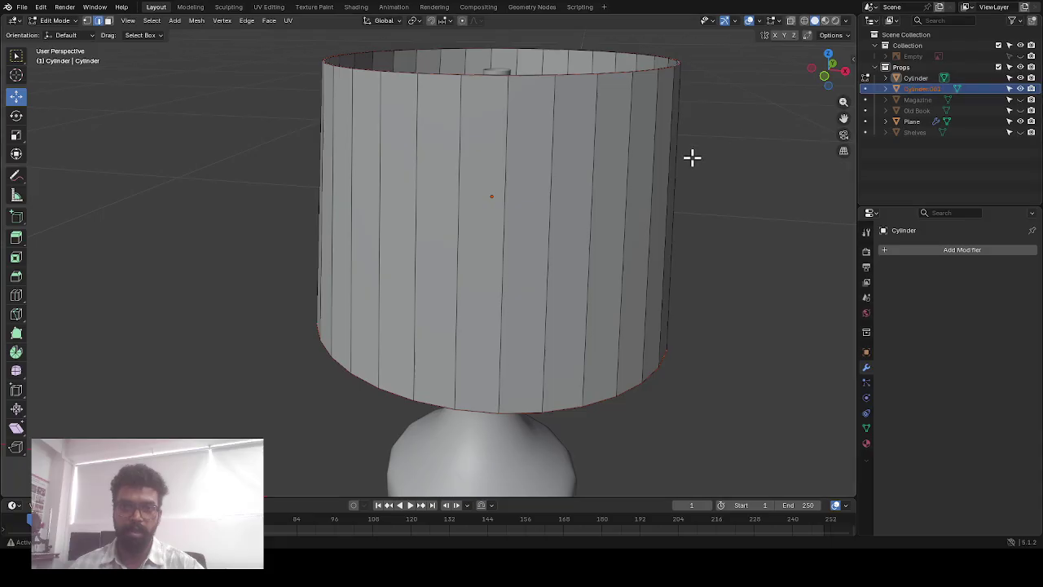
key("Tab")
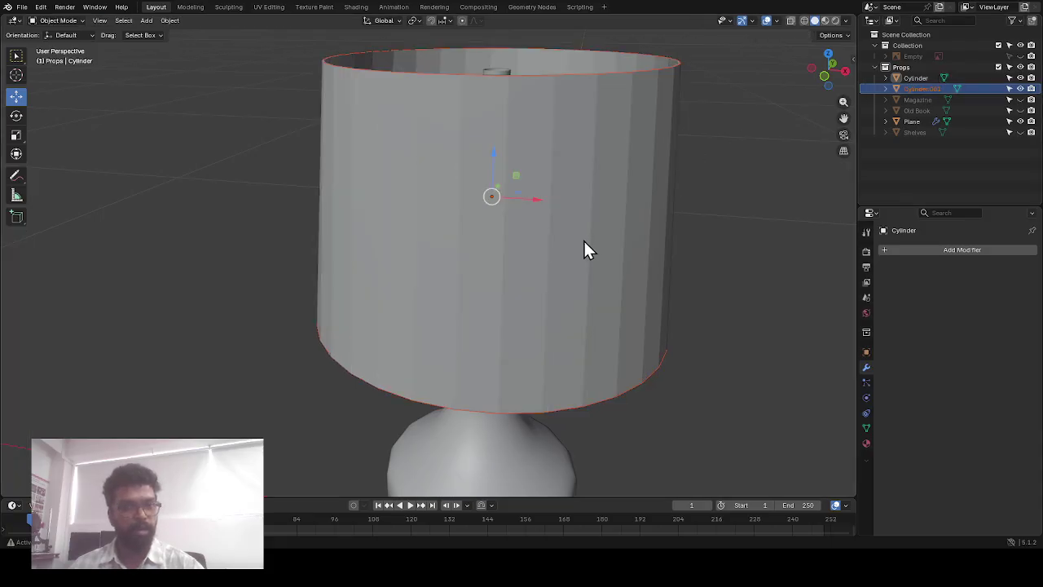
Try moving the separated rim loops away from the lampshade
scroll(584, 239, "down", 4)
key("g")
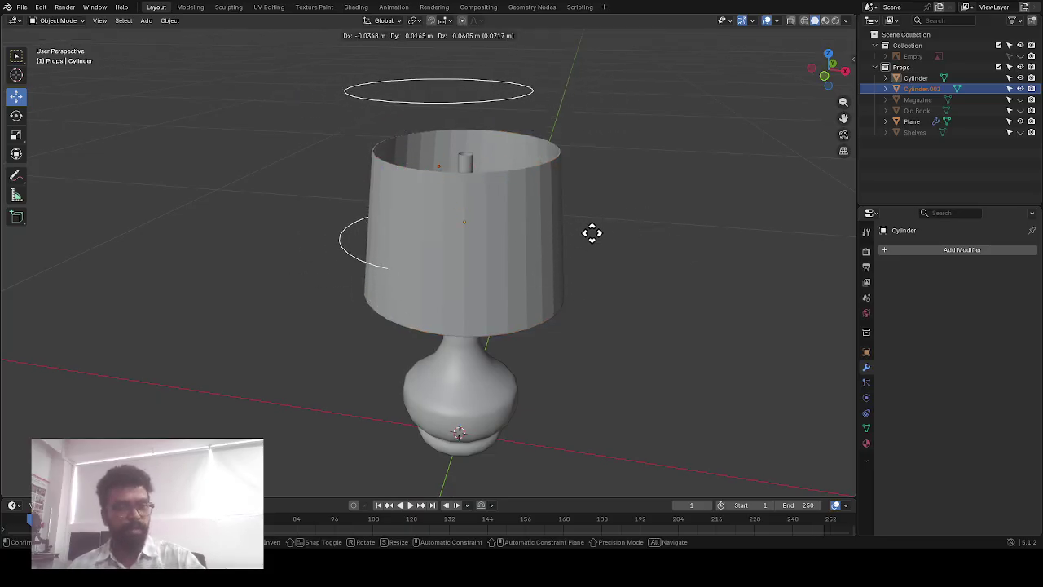
right_click(591, 233)
scroll(579, 224, "up", 3)
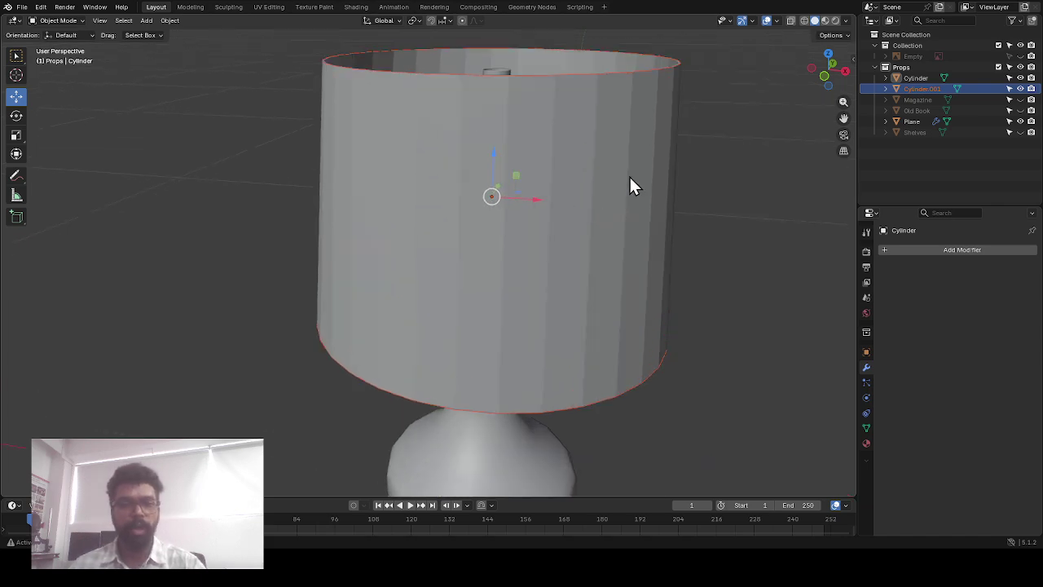
middle_click_drag(576, 175, 484, 200, "shift")
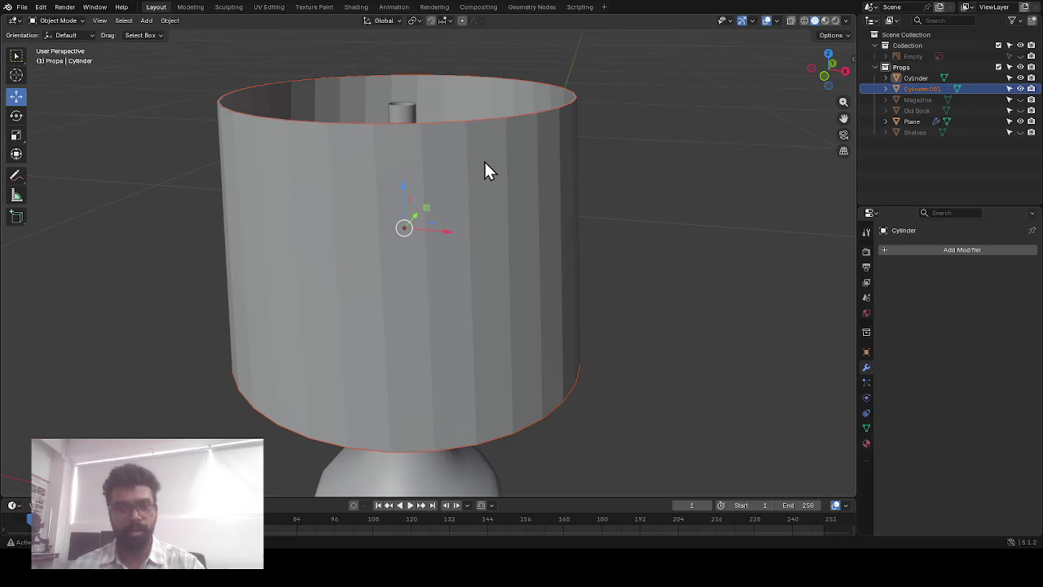
Make the separated rim object the active one in Edit Mode, clear the mesh selection and return to Object Mode
key("Tab")
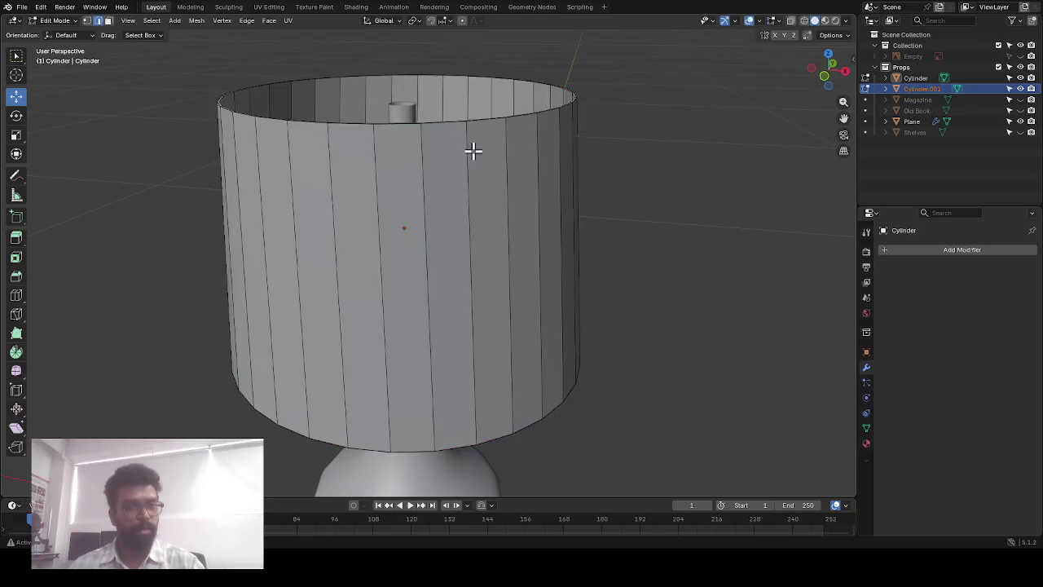
key("a")
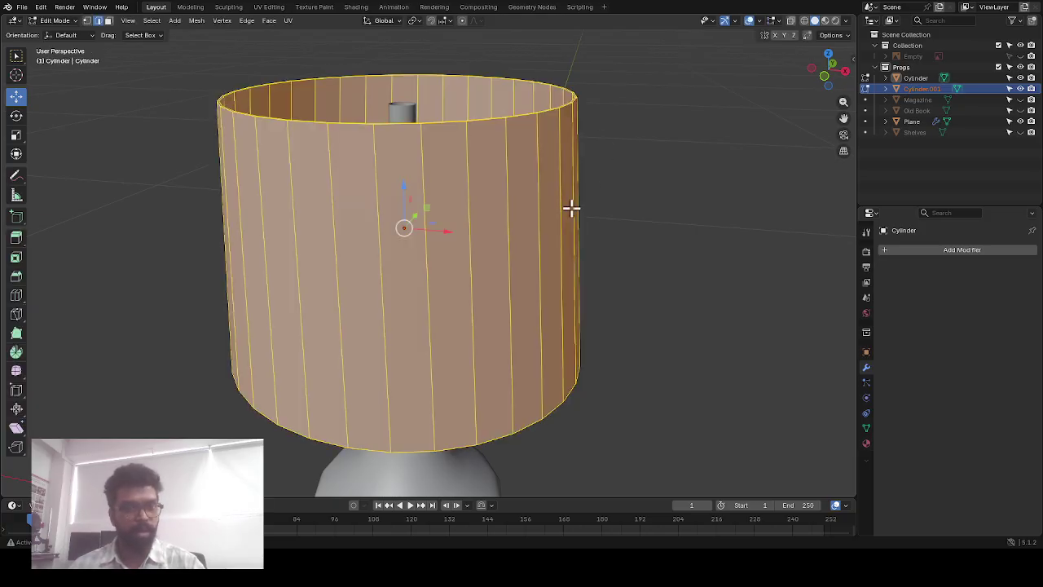
left_click(913, 88)
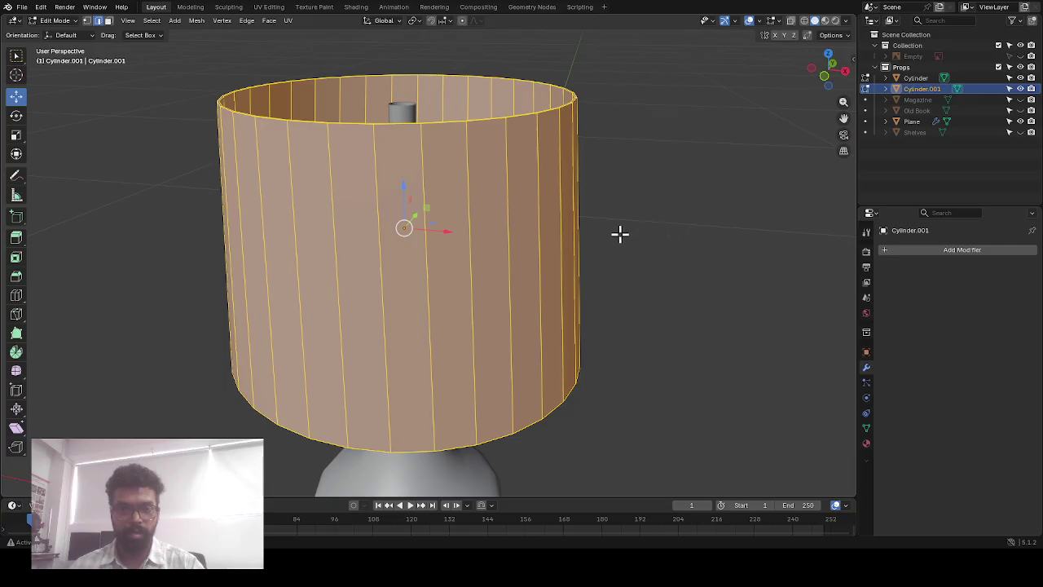
key("alt+a")
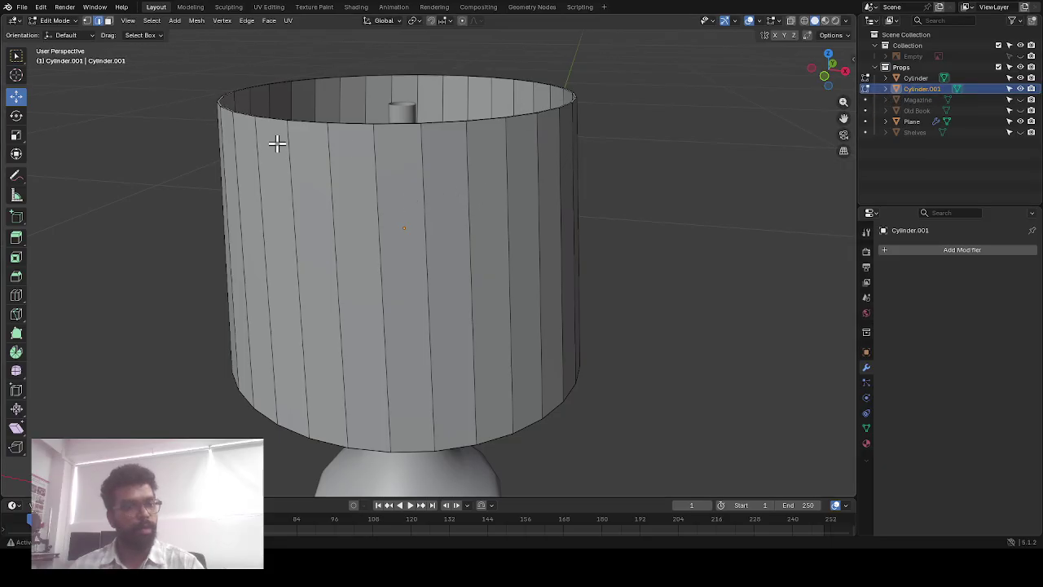
key("Tab")
Convert the separated rim loops object from a mesh to a curve
right_click(451, 121)
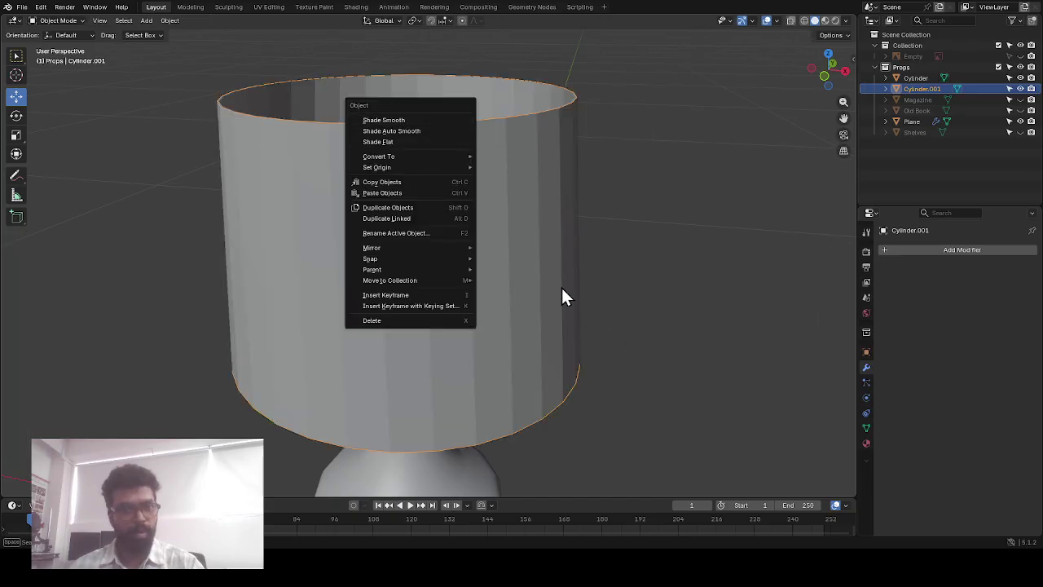
mouse_move(452, 157)
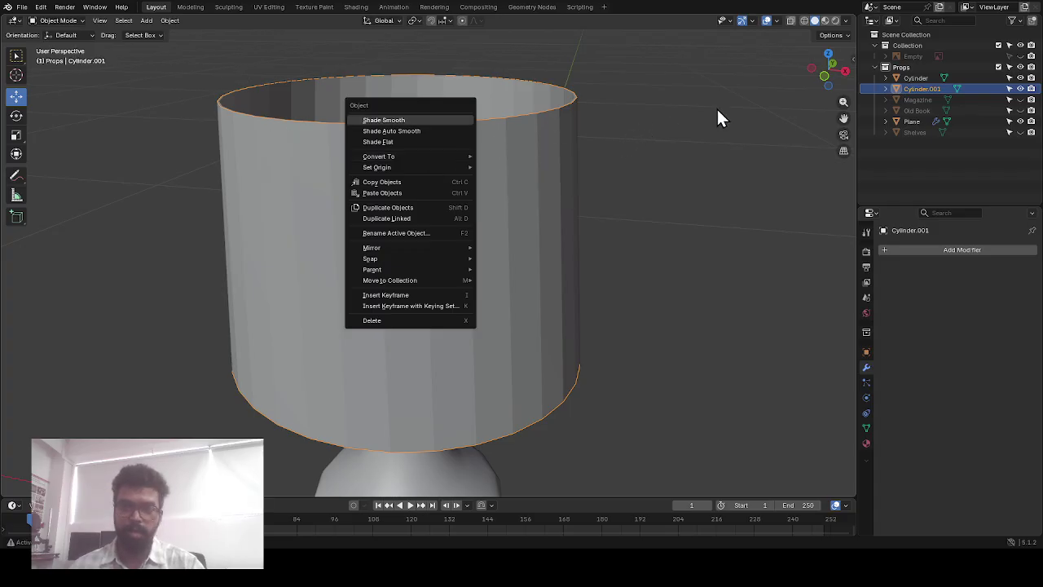
left_click(915, 76)
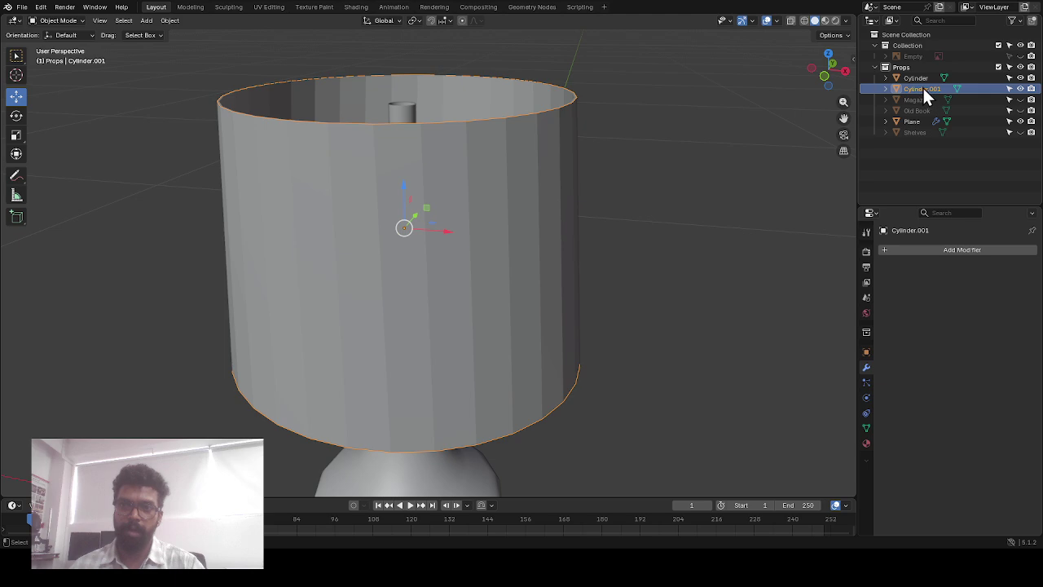
right_click(457, 123)
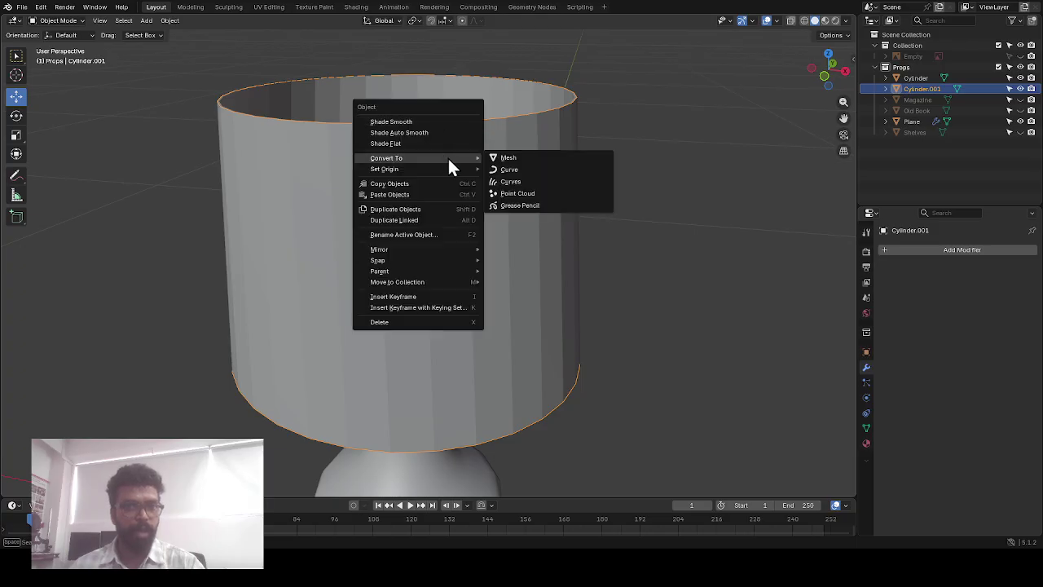
left_click(552, 171)
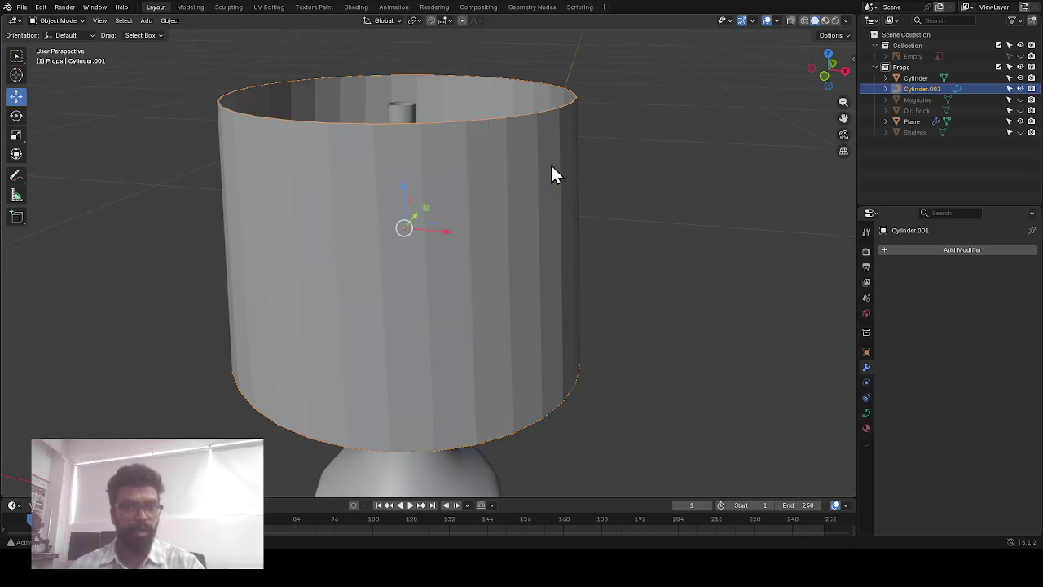
right_click(457, 122)
mouse_move(443, 122)
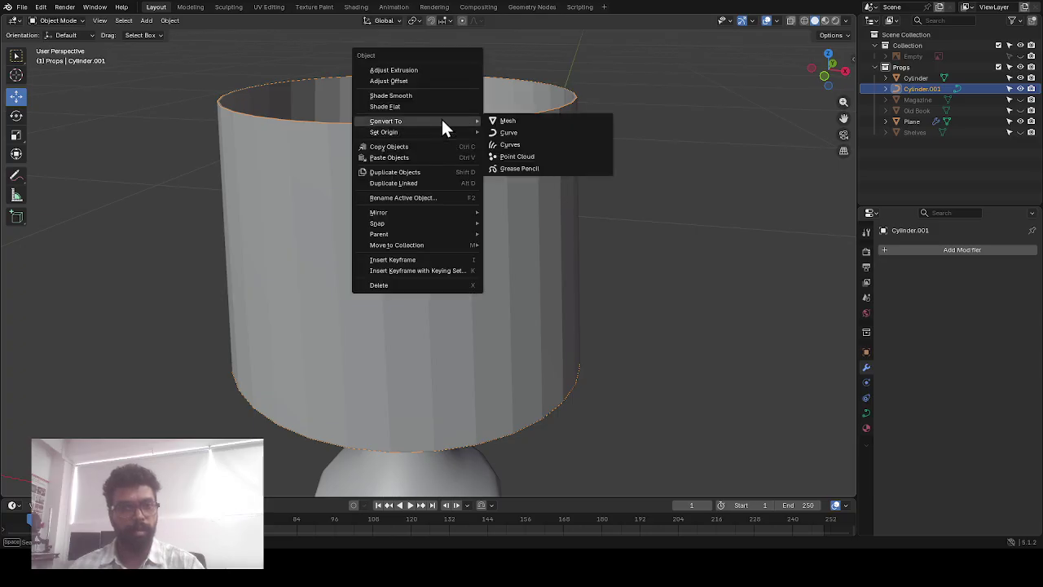
left_click(515, 131)
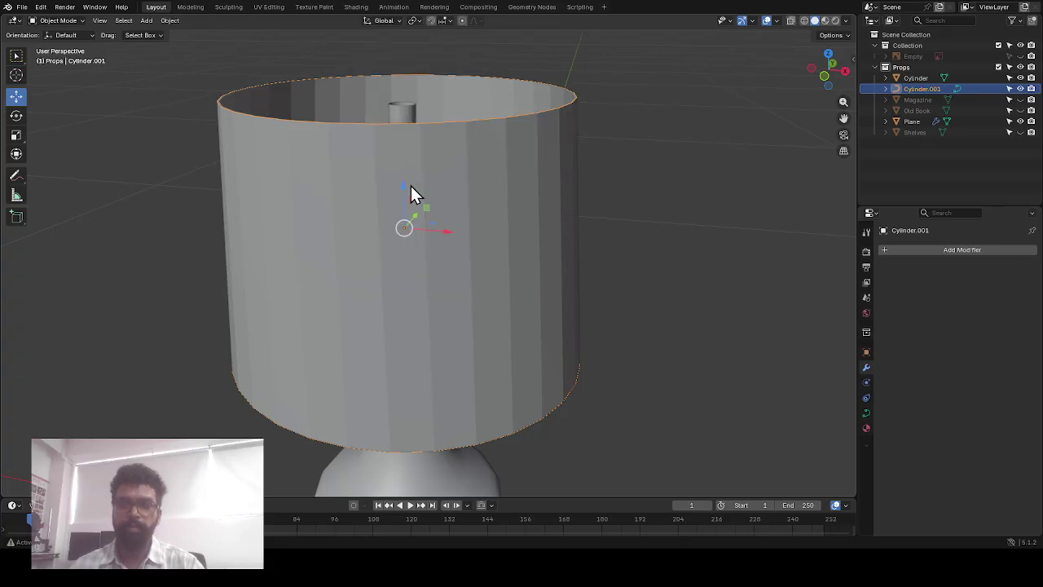
Expand the Geometry settings of the rim curve's data properties to reach its round Bevel options
left_click(868, 418)
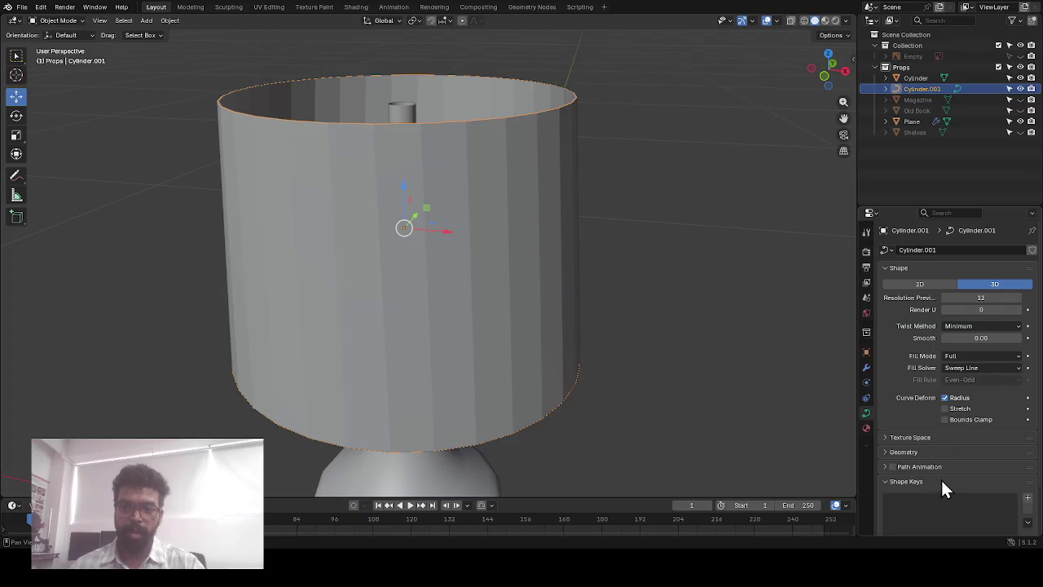
left_click(888, 453)
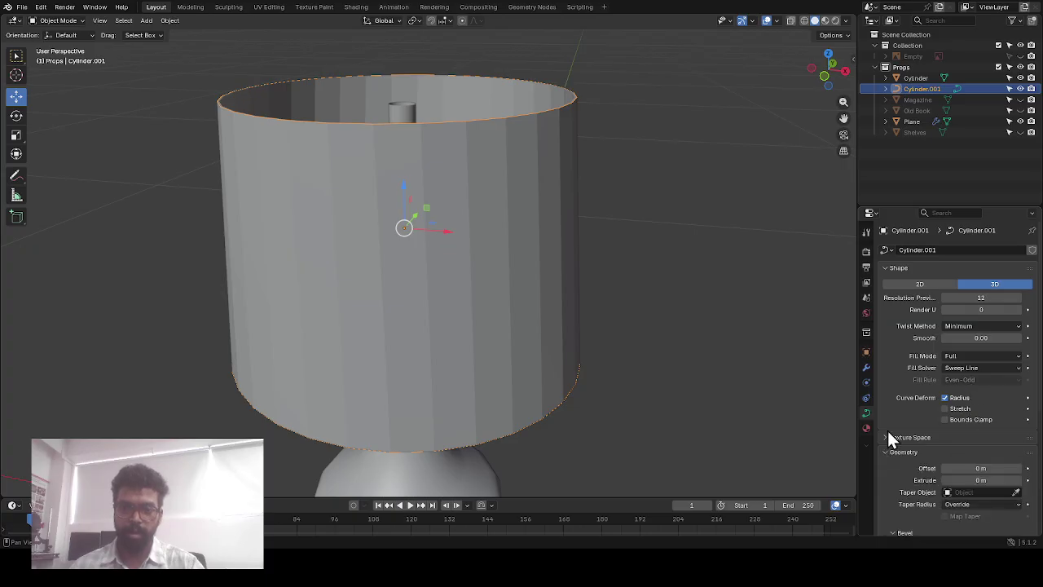
scroll(890, 416, "down", 1)
scroll(908, 355, "down", 2)
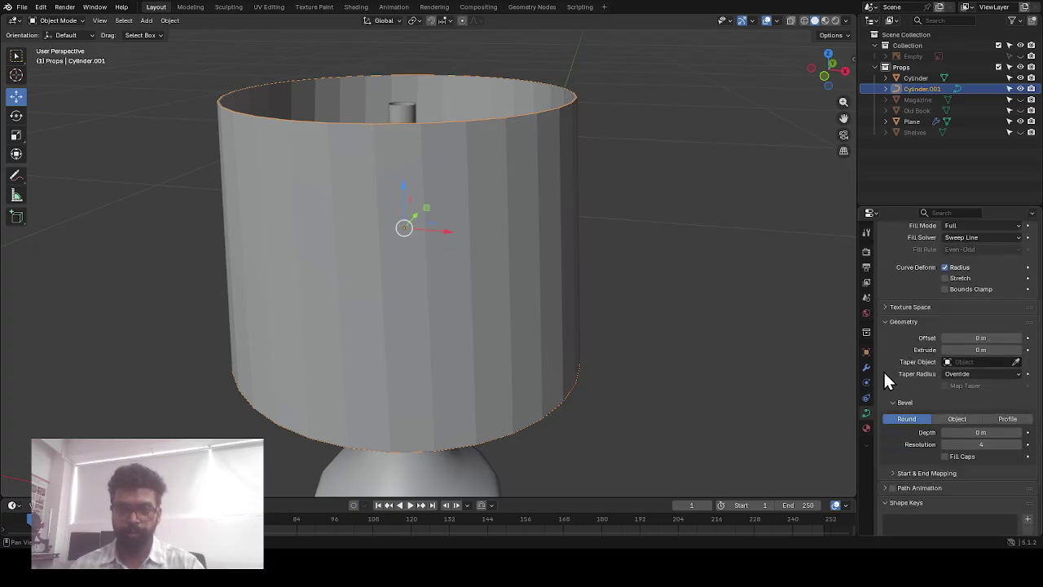
left_click(888, 322)
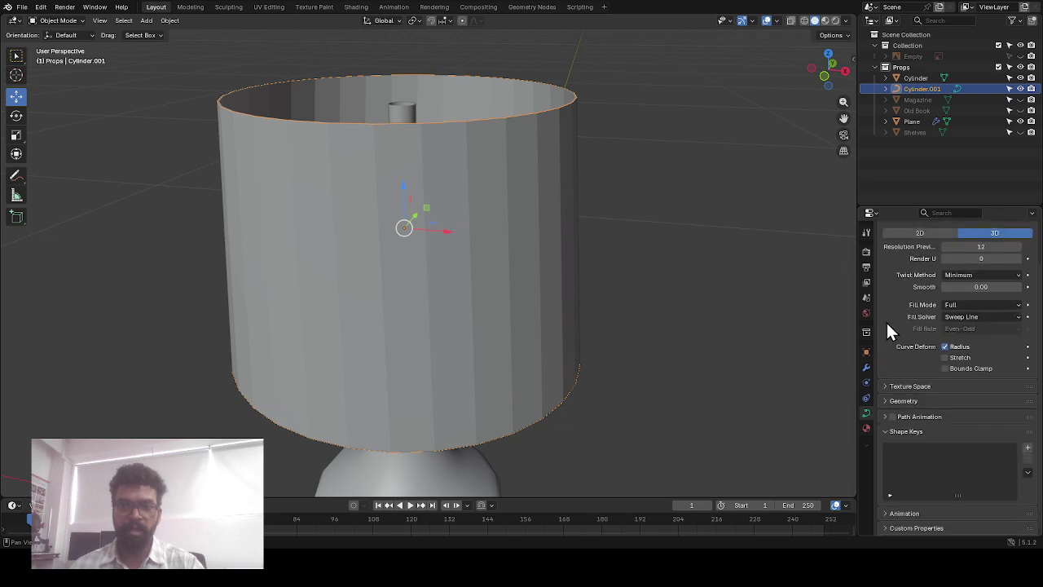
left_click(885, 398)
scroll(907, 358, "down", 1)
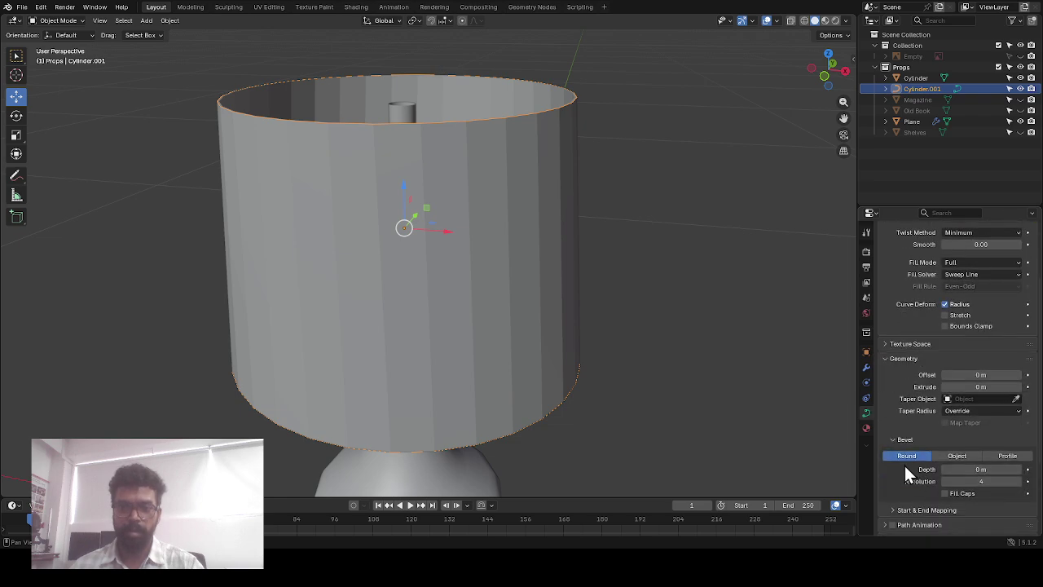
scroll(905, 464, "down", 1)
Give the rim curves a round bevel with a depth of 0.1 m
left_click(993, 447)
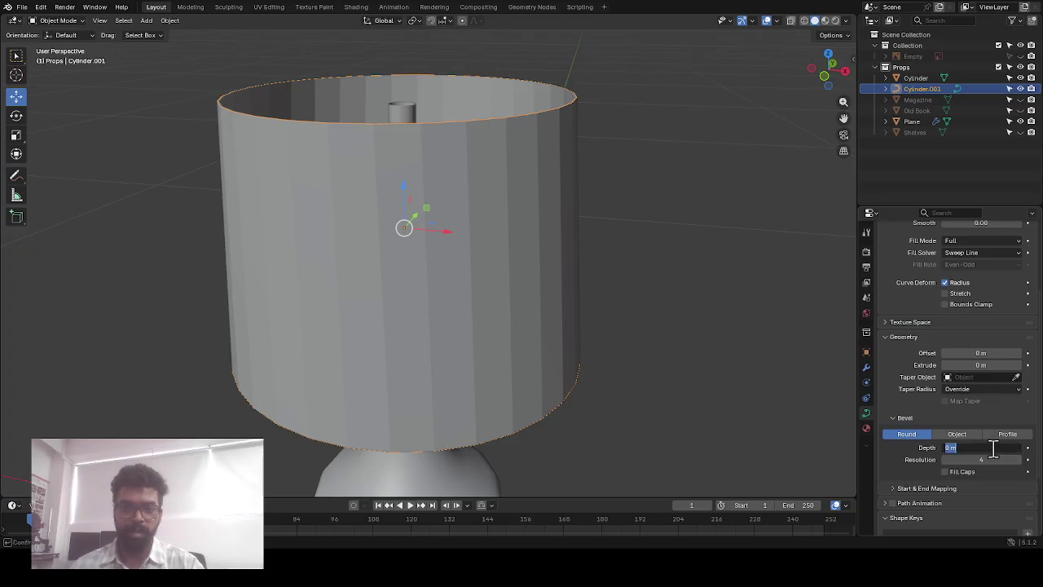
type("0")
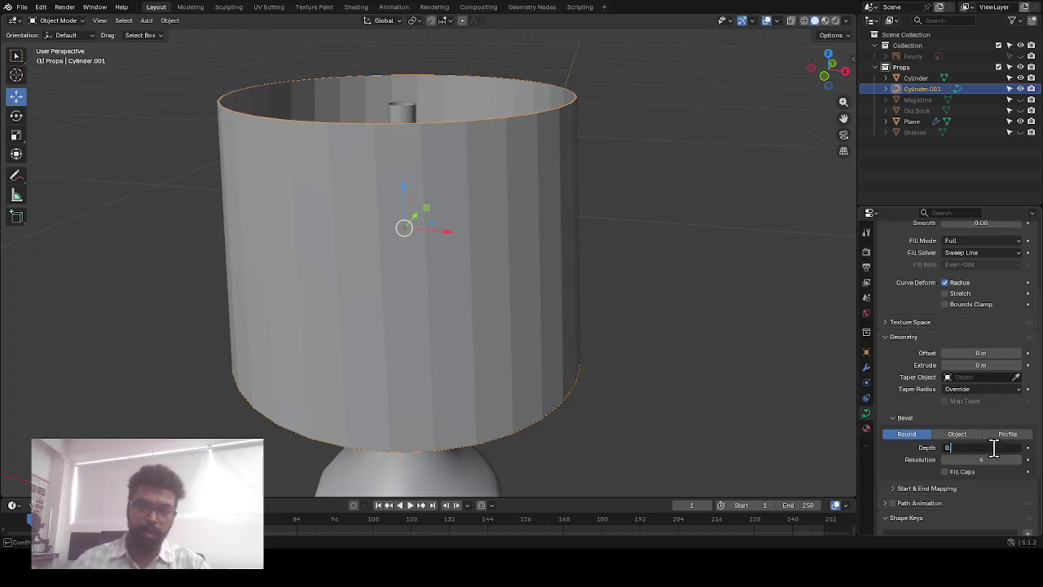
type(".01")
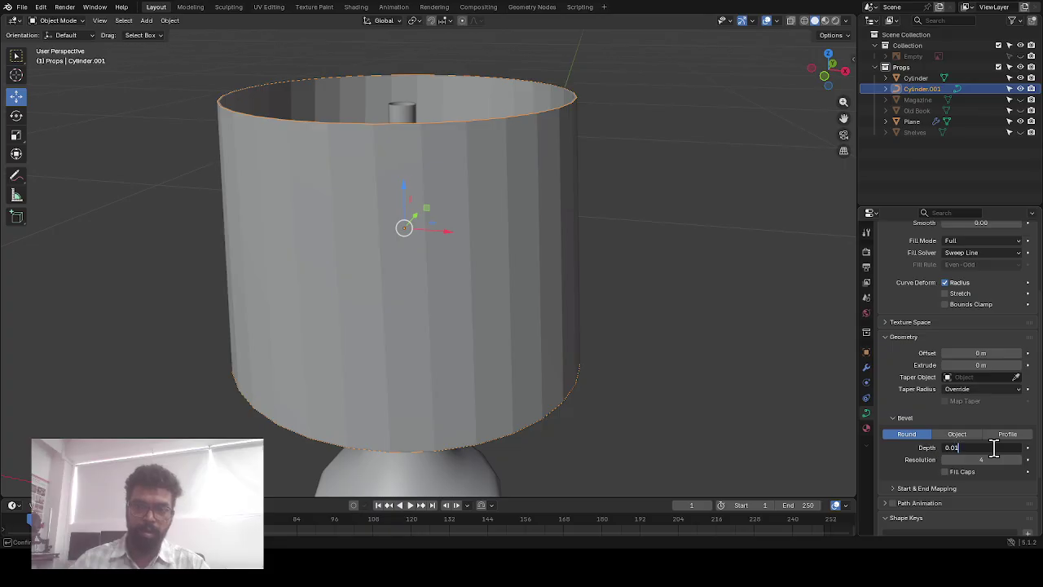
key("BackSpace")
key("BackSpace")
type("1")
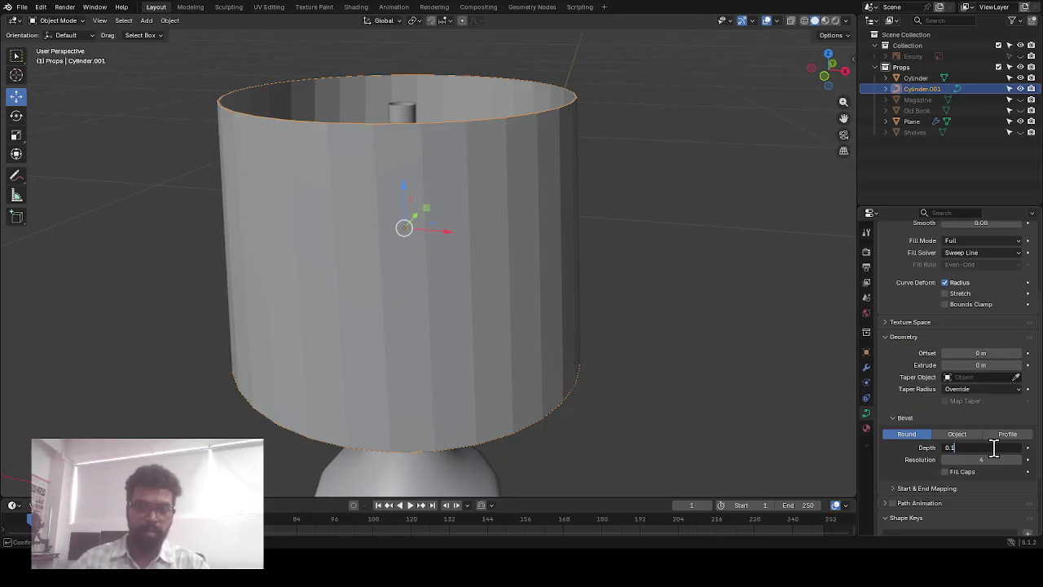
key("Return")
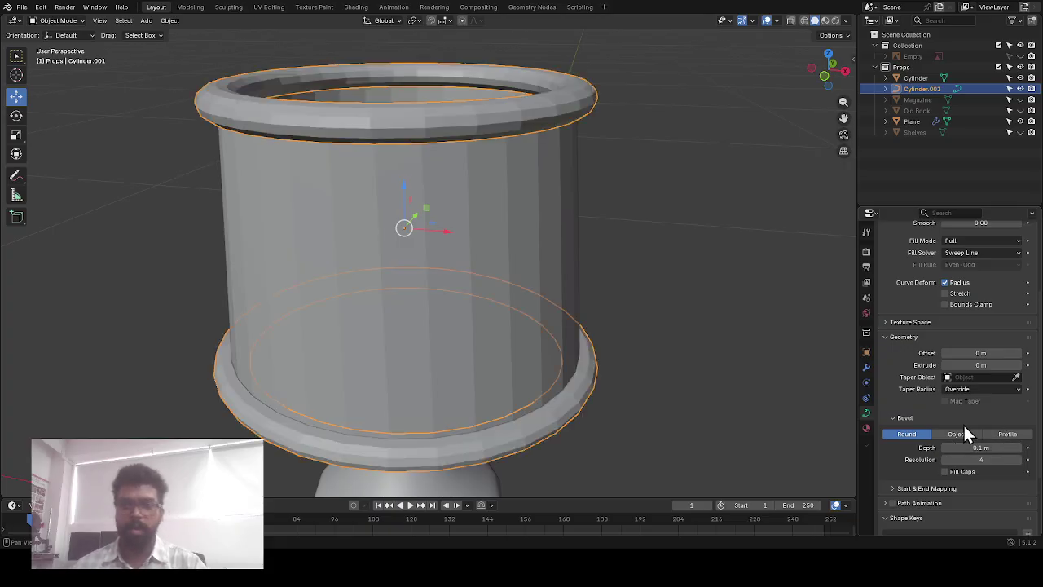
Reduce the rim curves' bevel depth to 0.001 m and check the trim thickness along the lampshade's upper rim
left_click(989, 449)
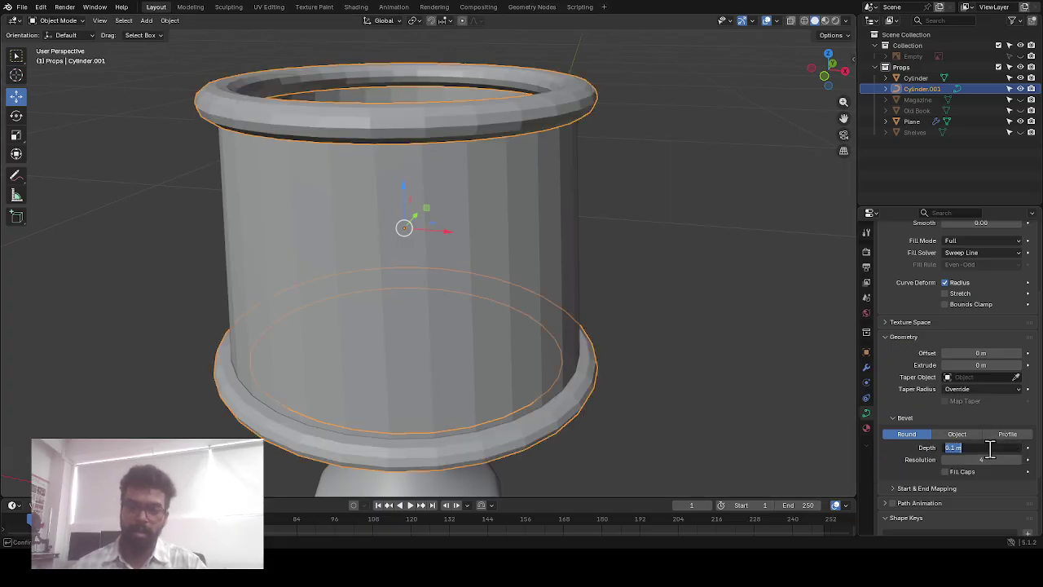
type("0.001")
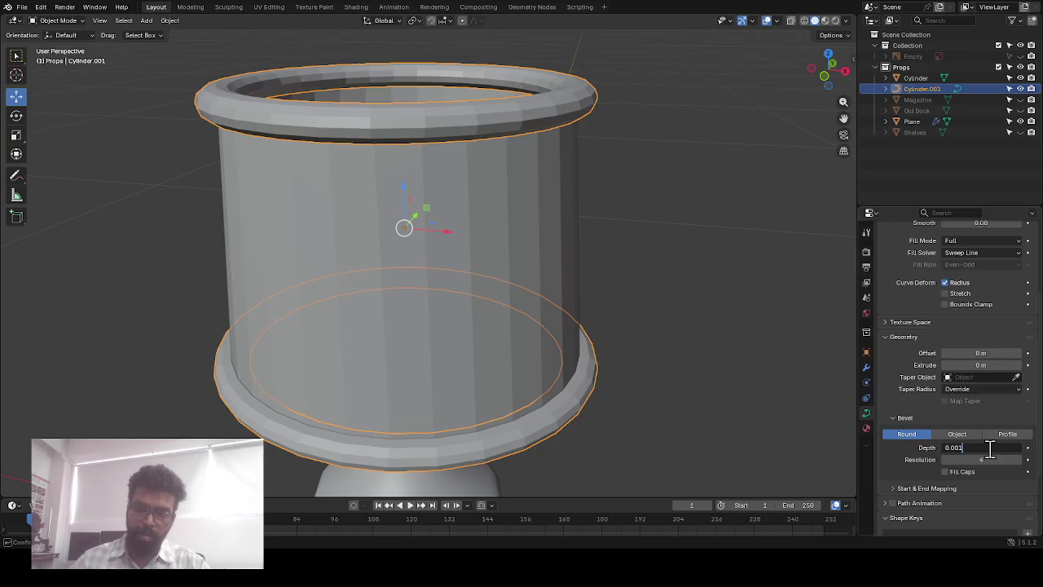
key("Return")
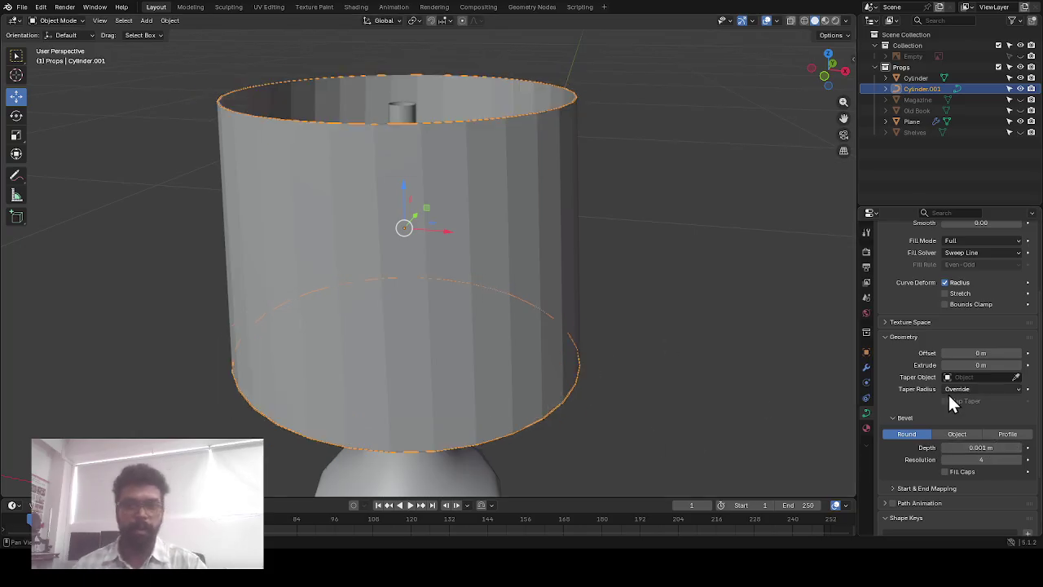
middle_click_drag(359, 127, 519, 206)
scroll(600, 223, "up", 4)
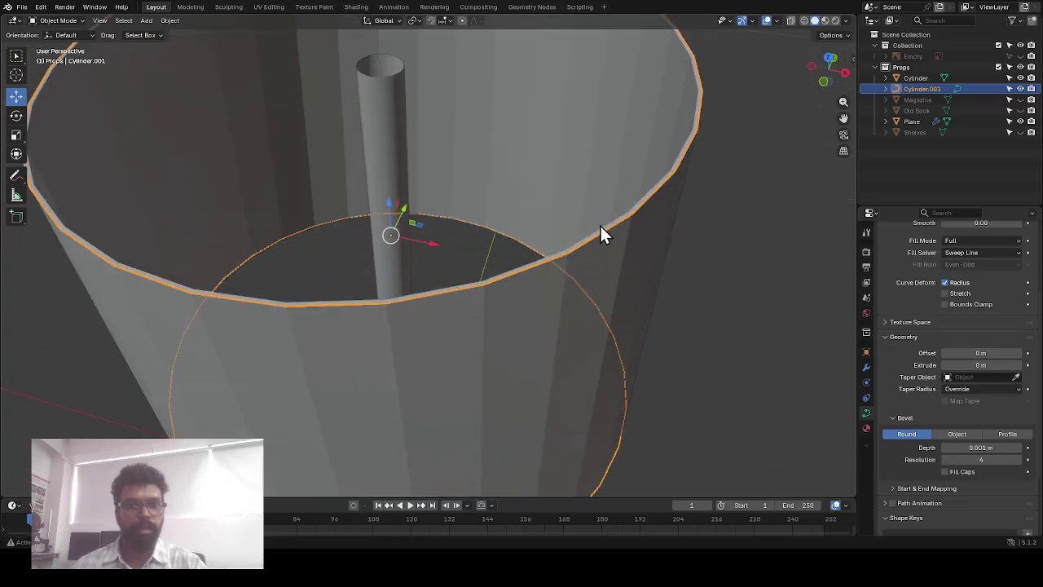
middle_click_drag(604, 259, 592, 240)
Set the rim curves' bevel depth to 0.01 m for a thin trim along both lampshade rims
left_click(978, 447)
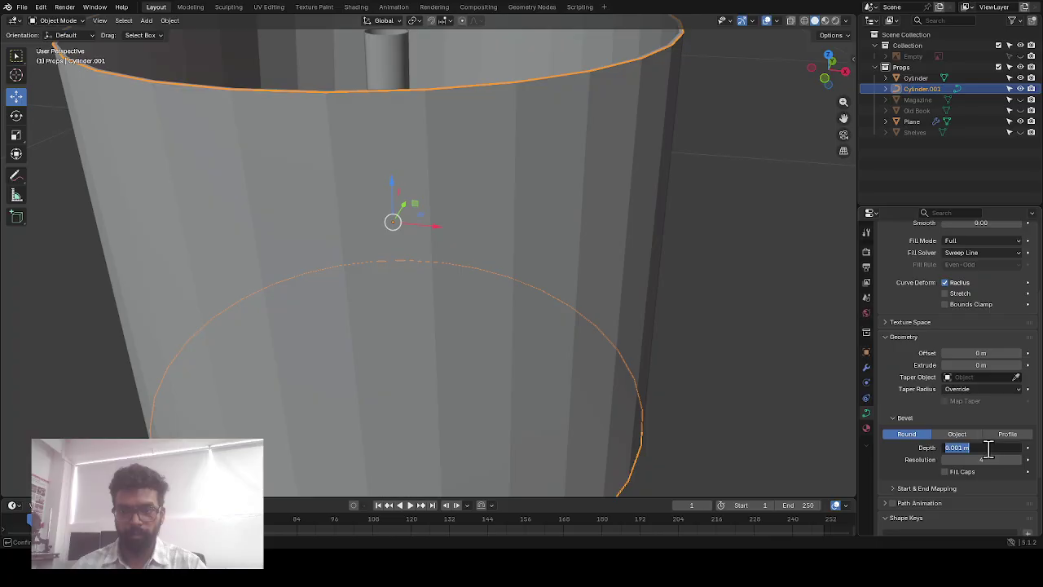
left_click_drag(978, 447, 947, 447)
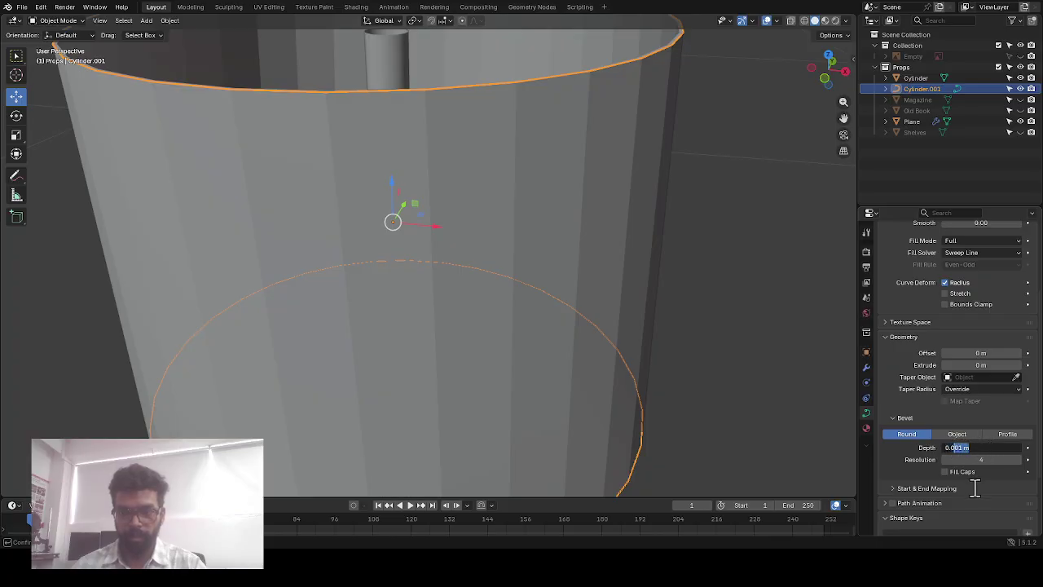
type("0.01")
key("Return")
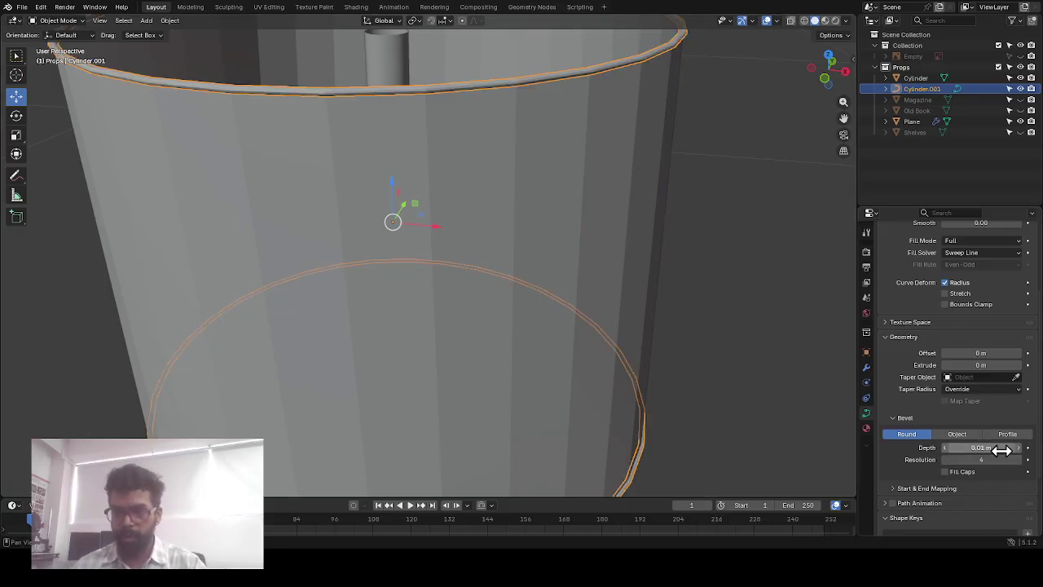
scroll(530, 279, "down", 4)
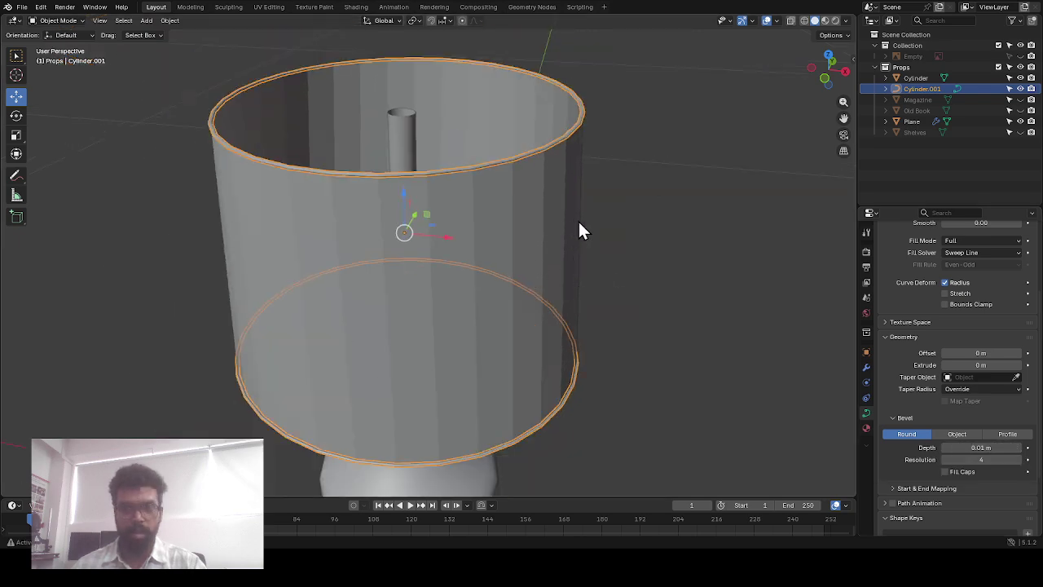
middle_click_drag(578, 224, 526, 192)
Deselect the rim trim, look at its control points in Edit Mode and return to Object Mode
left_click(697, 192)
key("Tab")
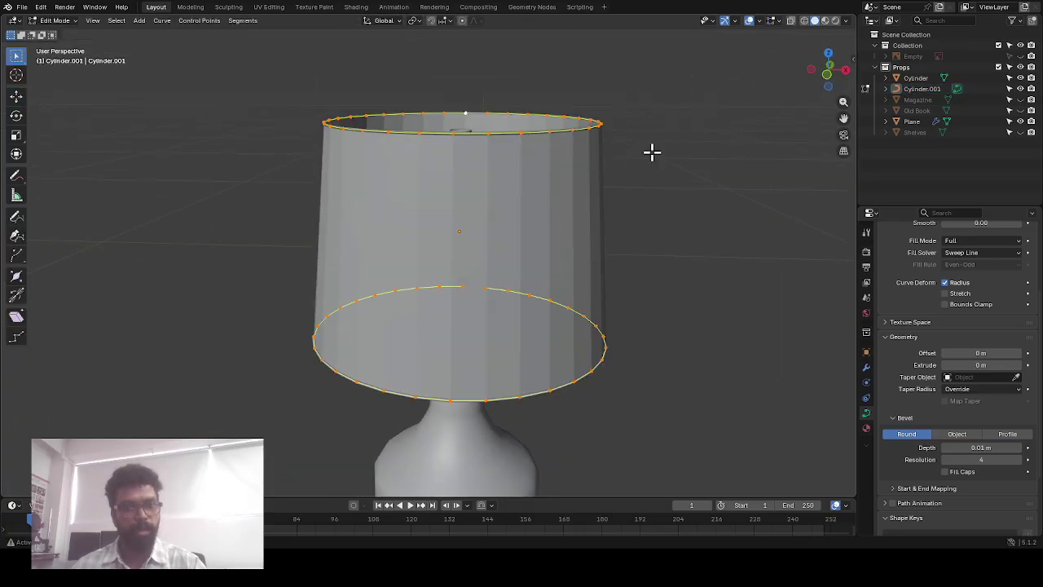
key("Tab")
middle_click_drag(678, 128, 453, 239)
scroll(534, 195, "up", 3)
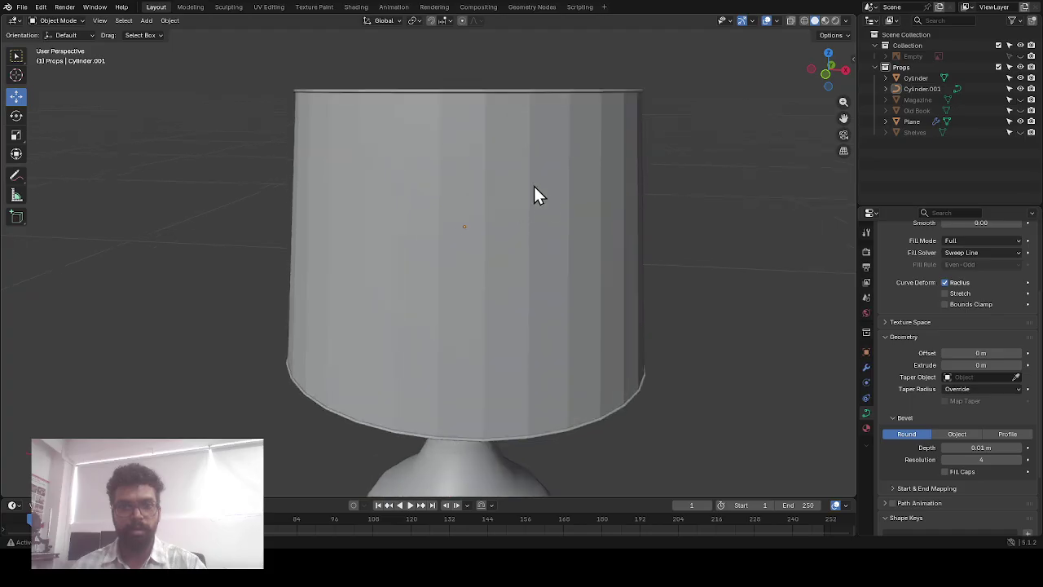
Try moving the lampshade and the rim trim separately, cancelling each move
left_click(562, 222)
scroll(599, 277, "down", 1)
key("g")
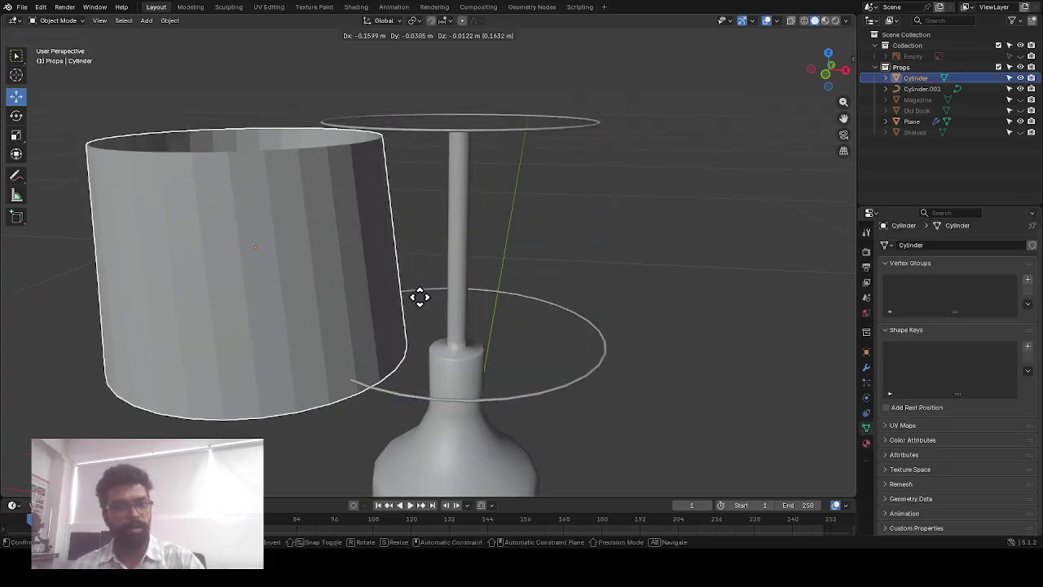
key("Escape")
left_click(589, 174)
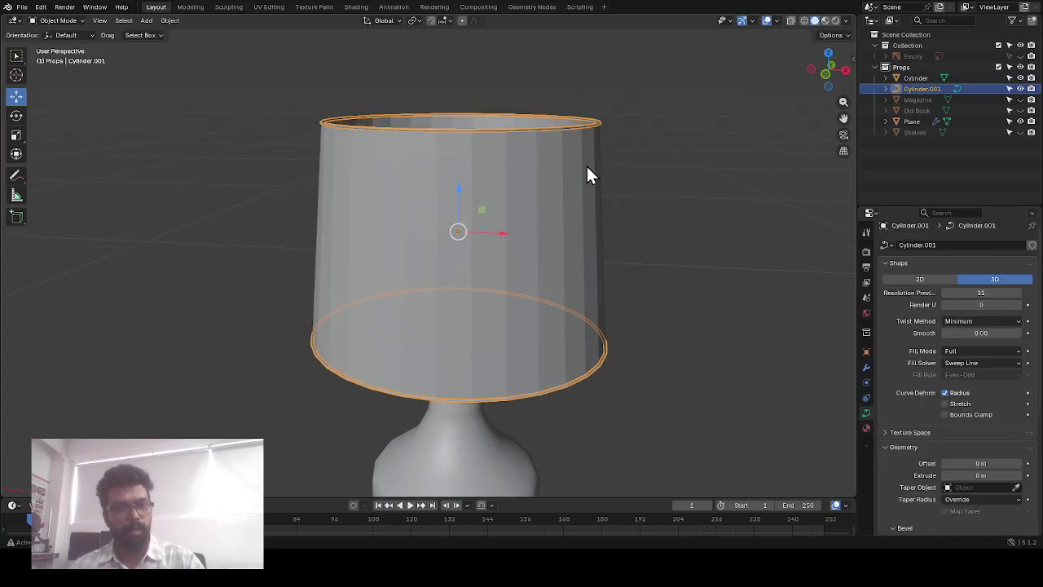
key("g")
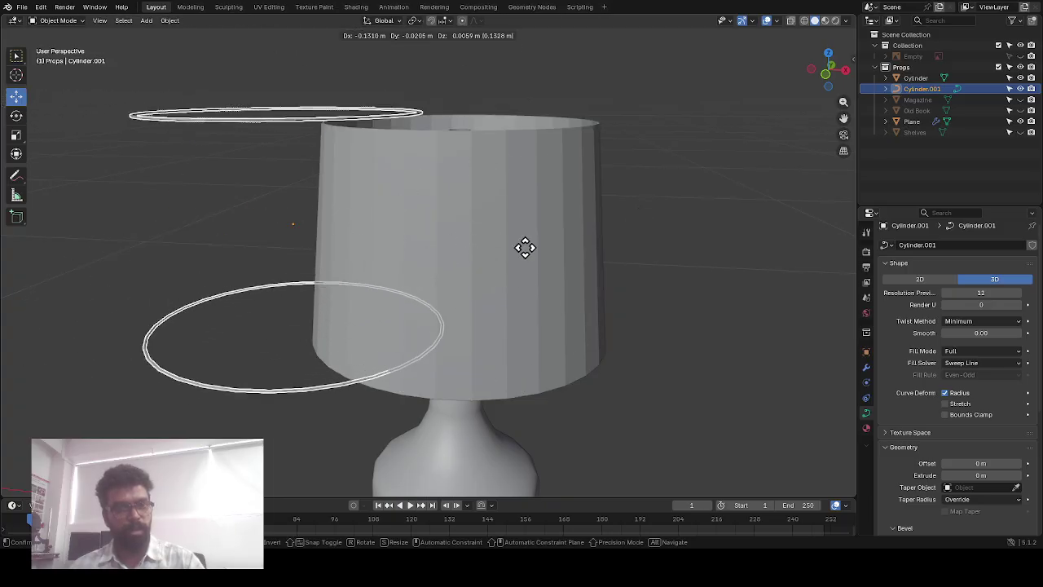
key("Escape")
middle_click_drag(611, 155, 536, 230)
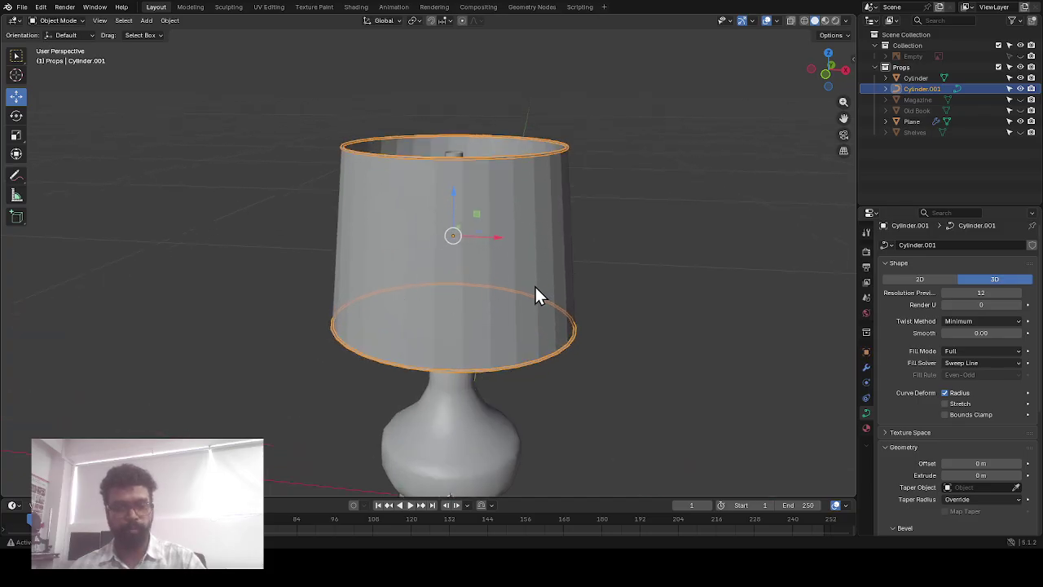
key("g")
key("Escape")
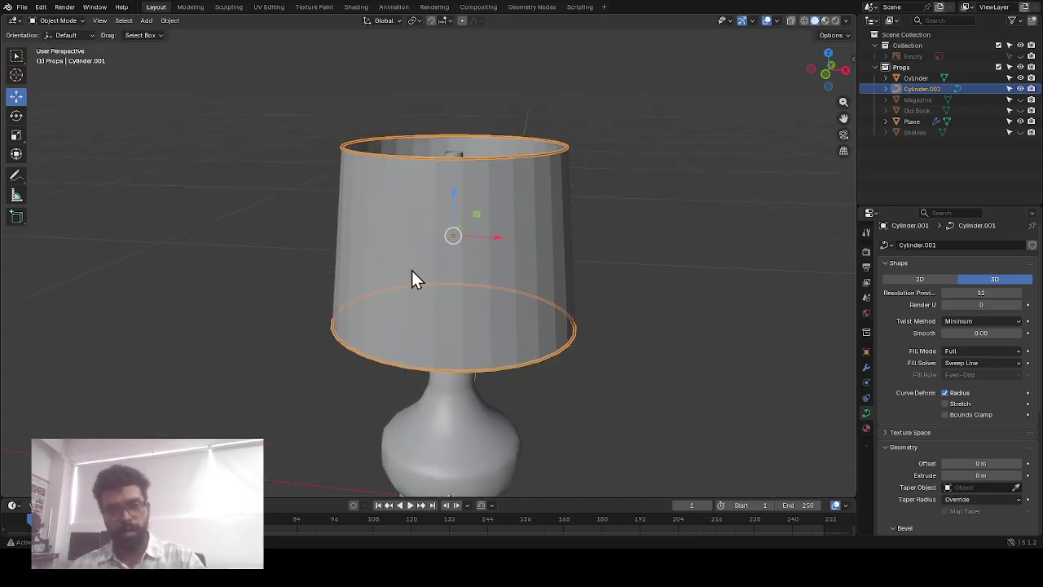
Try moving the lamp base, cancel the move and clear the selection
middle_click_drag(477, 293, 418, 259)
left_click(467, 403)
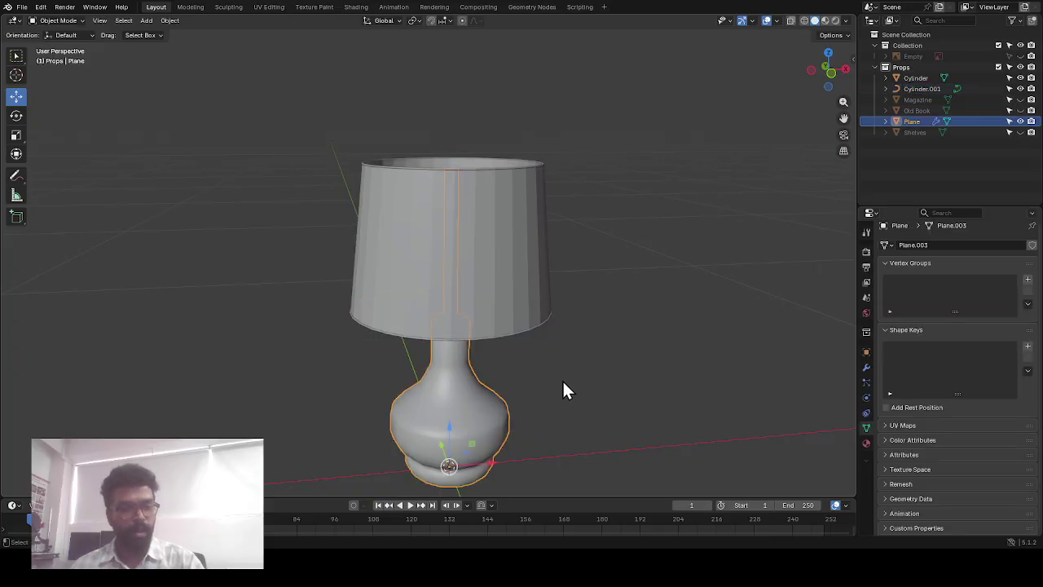
key("g")
key("Escape")
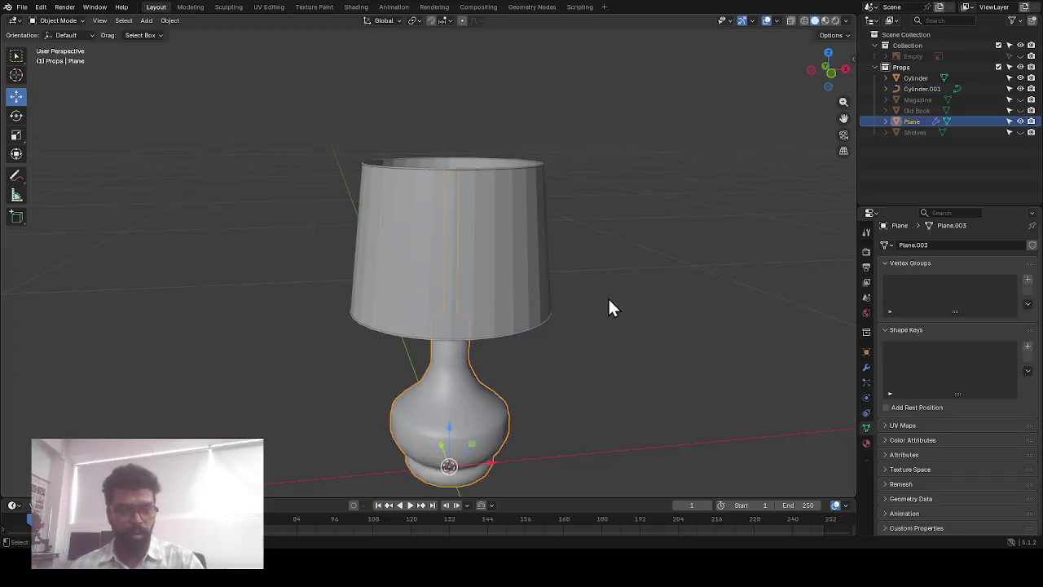
left_click(607, 297)
Examine the lamp from above, below and the side, checking the inner stem, lampshade and rim trim
scroll(578, 320, "down", 4)
middle_click_drag(512, 357, 431, 378)
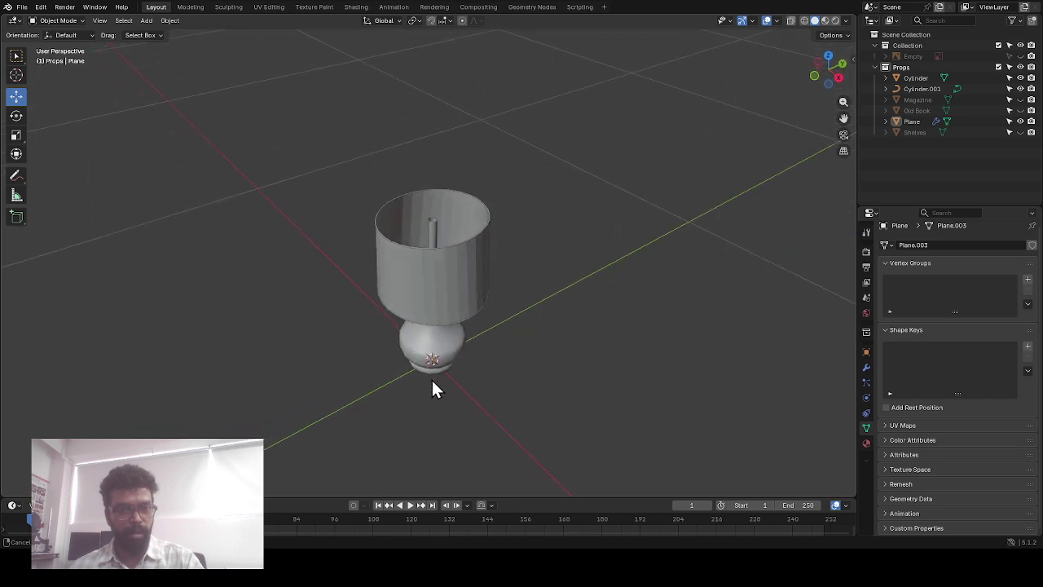
scroll(426, 292, "up", 6)
middle_click_drag(422, 234, 465, 210)
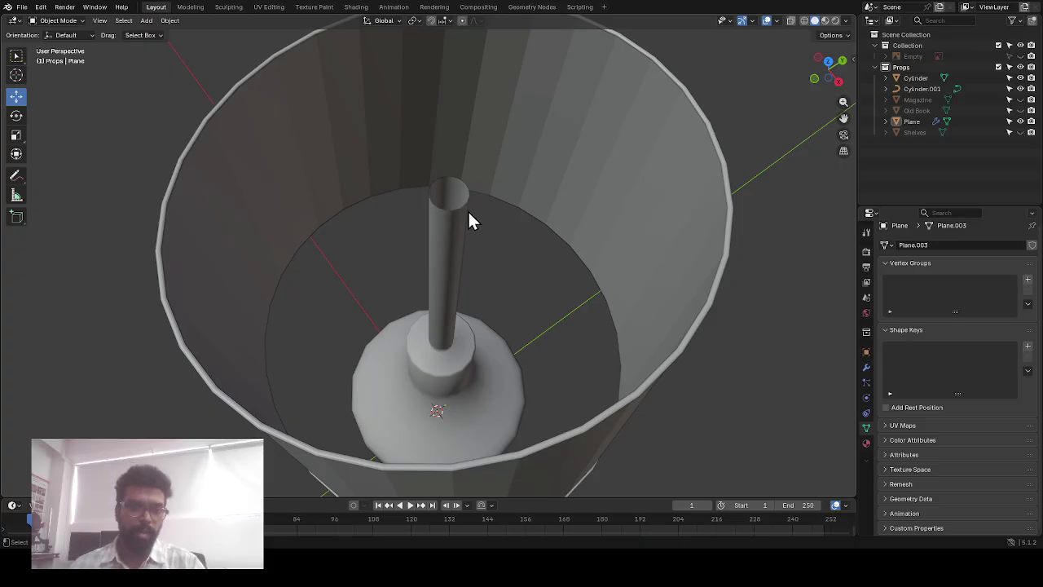
left_click(453, 222)
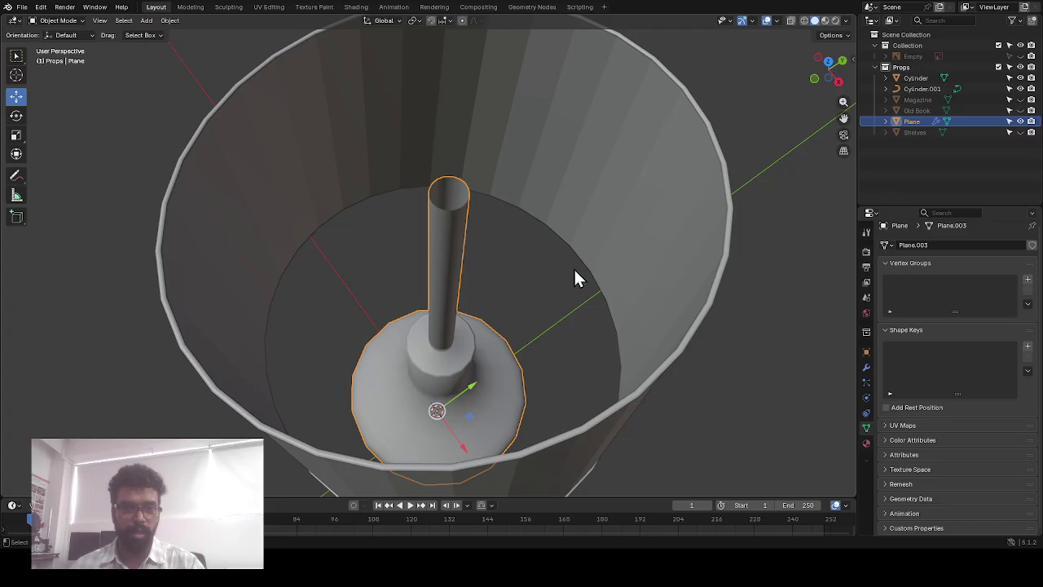
middle_click_drag(408, 349, 415, 230)
scroll(420, 236, "down", 5)
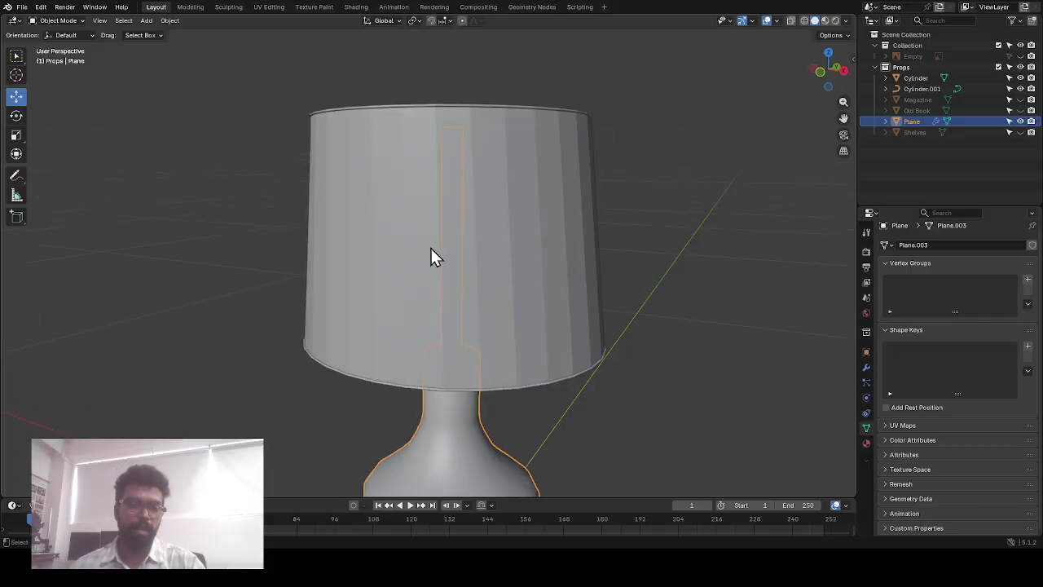
middle_click_drag(484, 315, 535, 220)
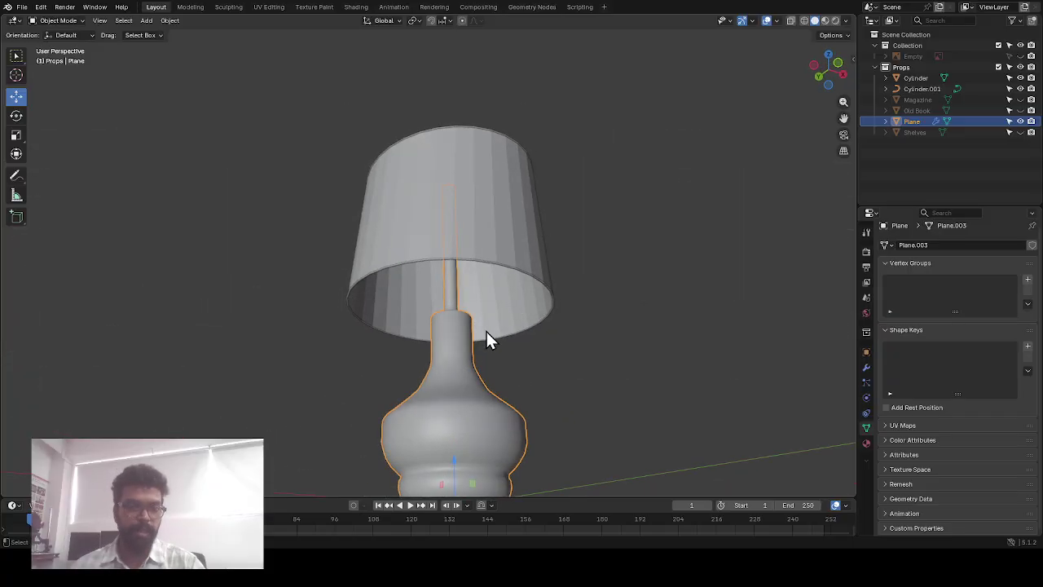
scroll(489, 317, "down", 3)
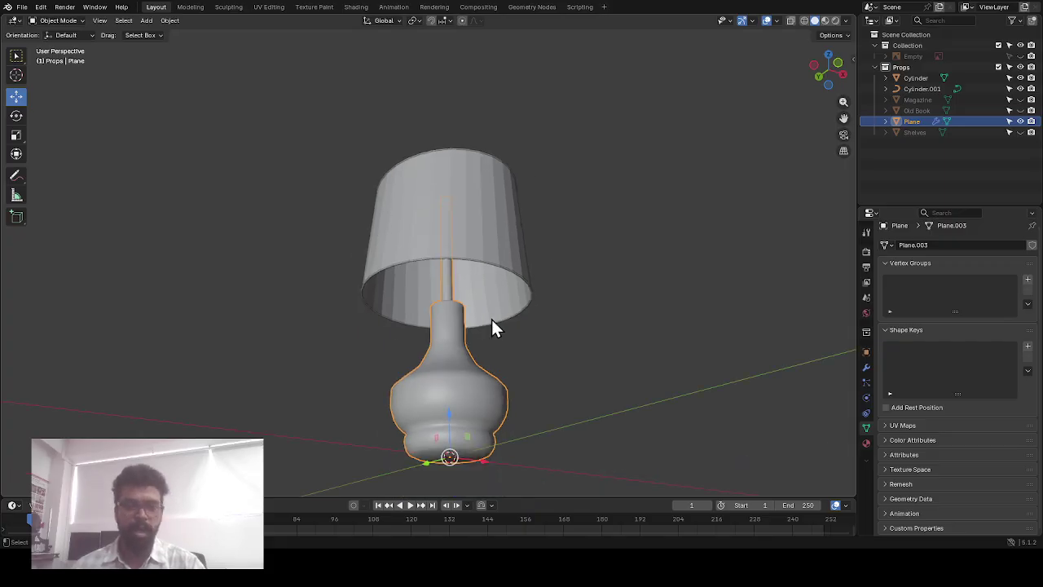
middle_click_drag(491, 320, 426, 308)
left_click(517, 319)
middle_click_drag(516, 319, 434, 235)
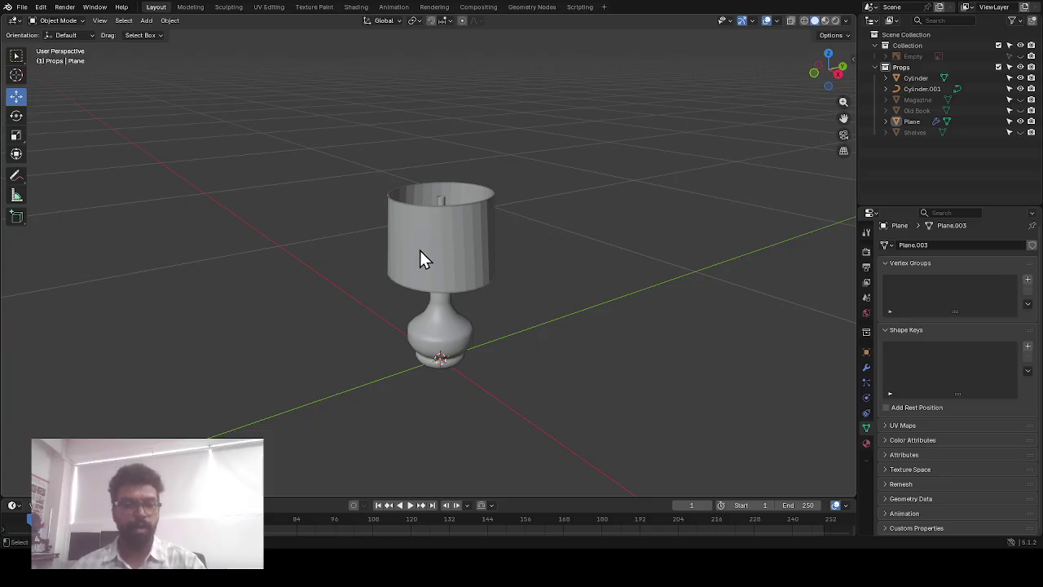
scroll(462, 296, "up", 2)
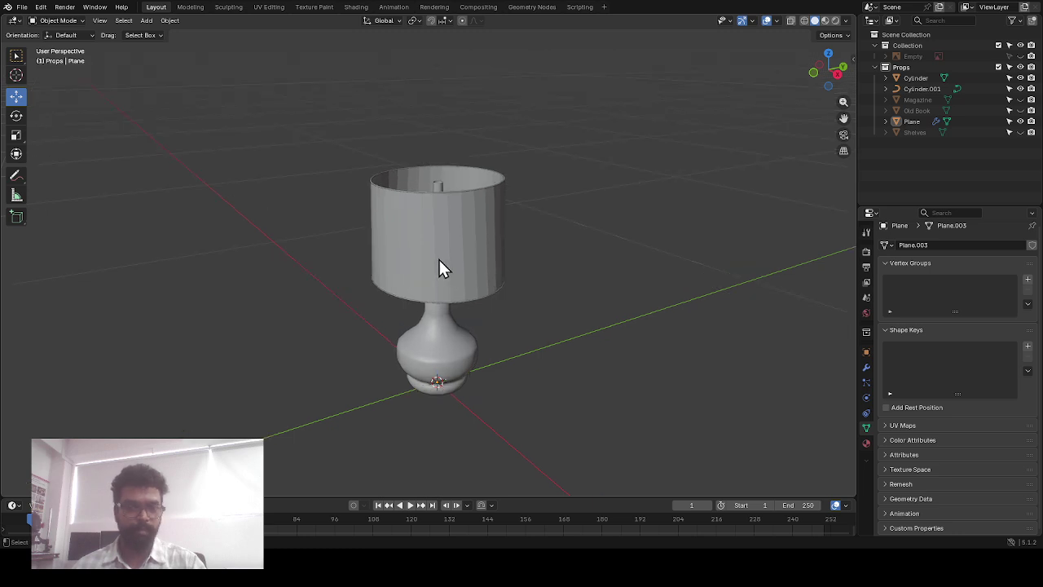